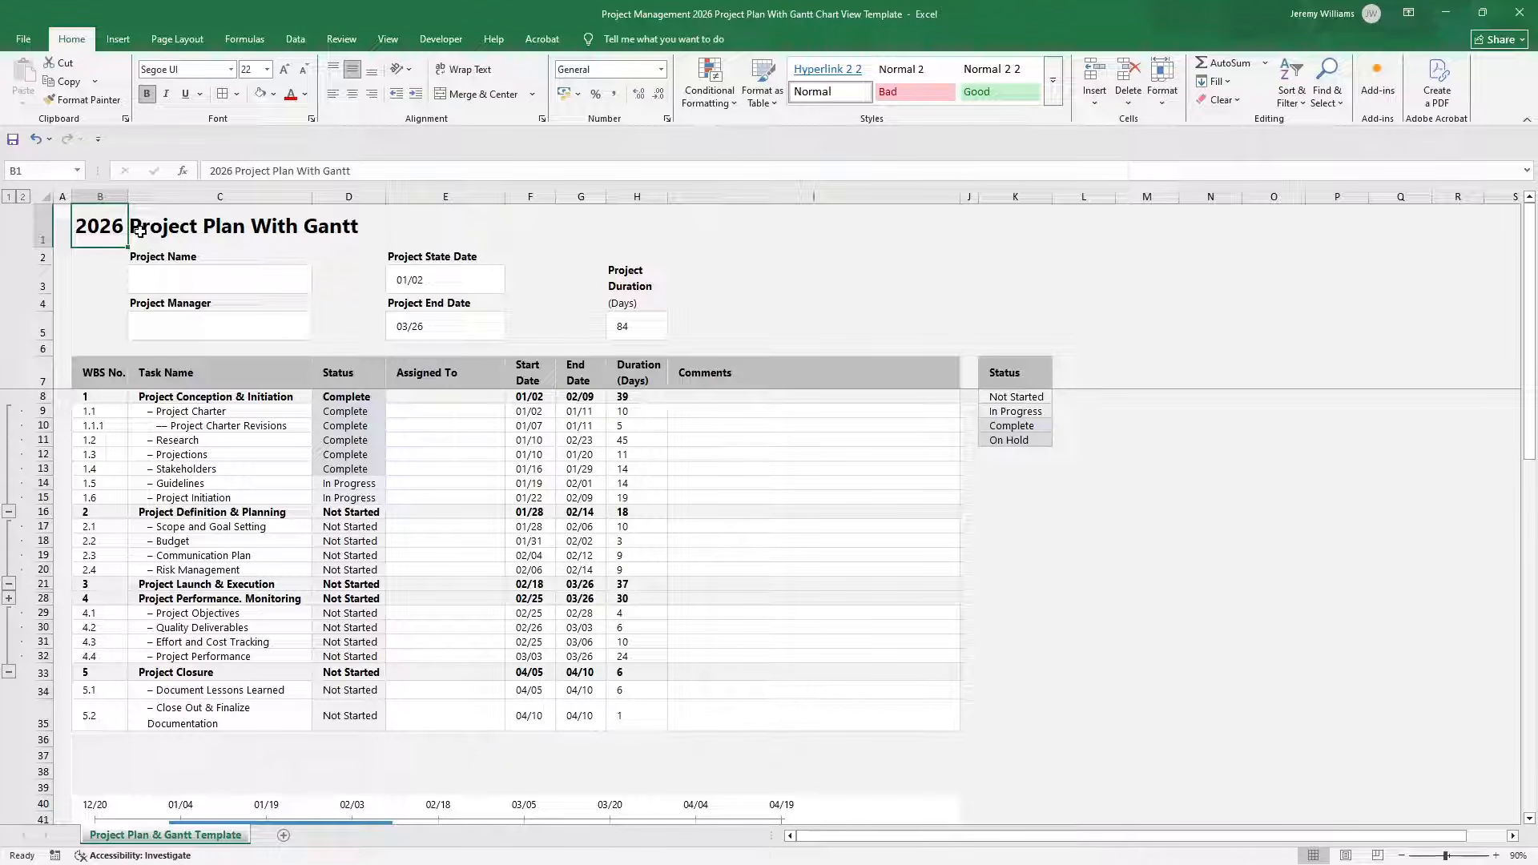
# Look over the project plan's task table and the Gantt chart beneath it.
pyautogui.click(153, 396)
pyautogui.click(189, 512)
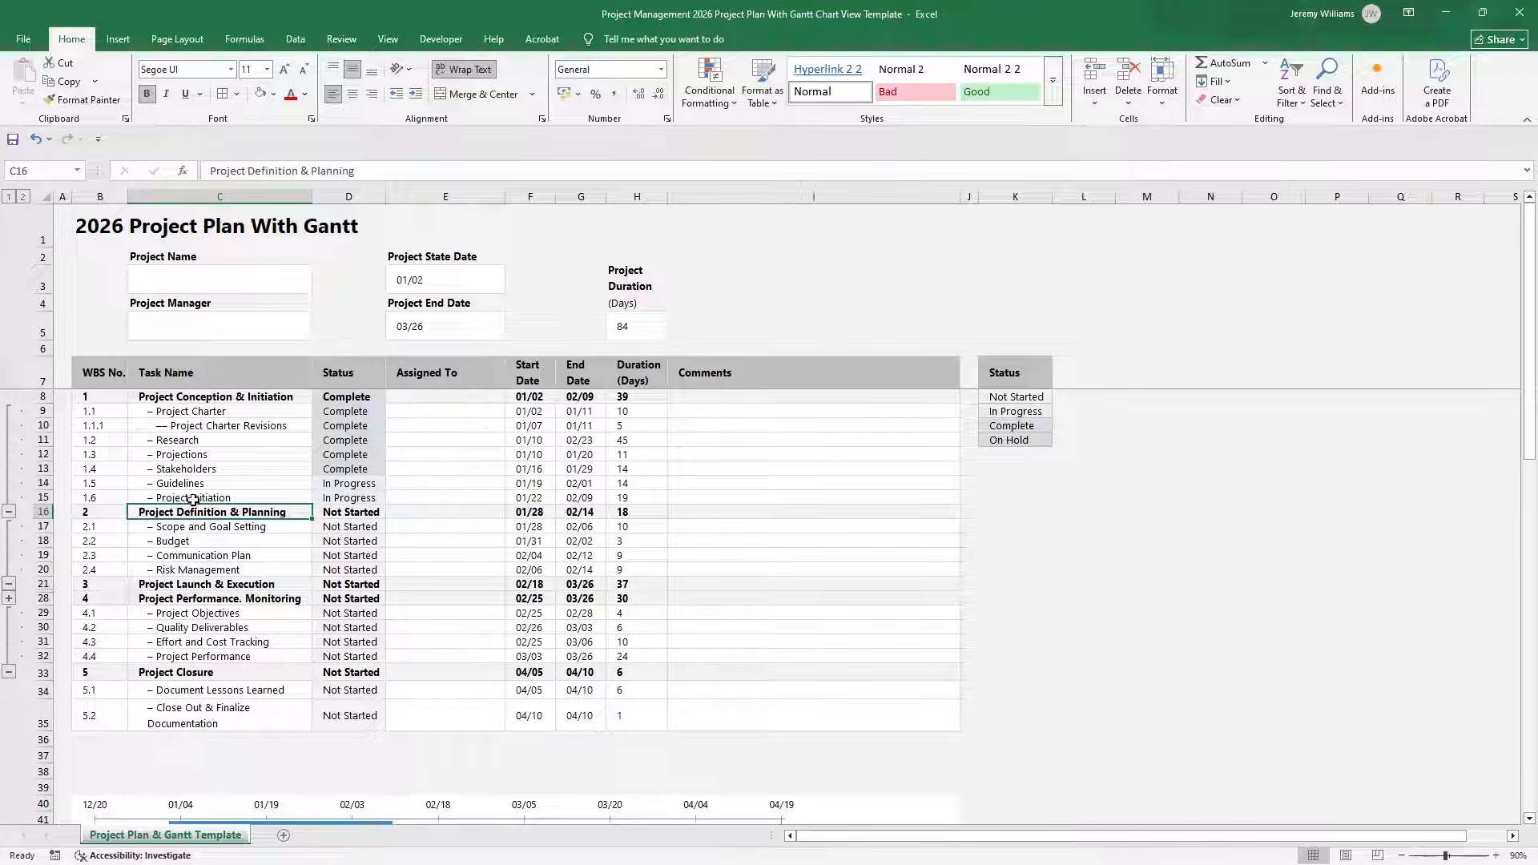
pyautogui.scroll(-9, 321, 466)
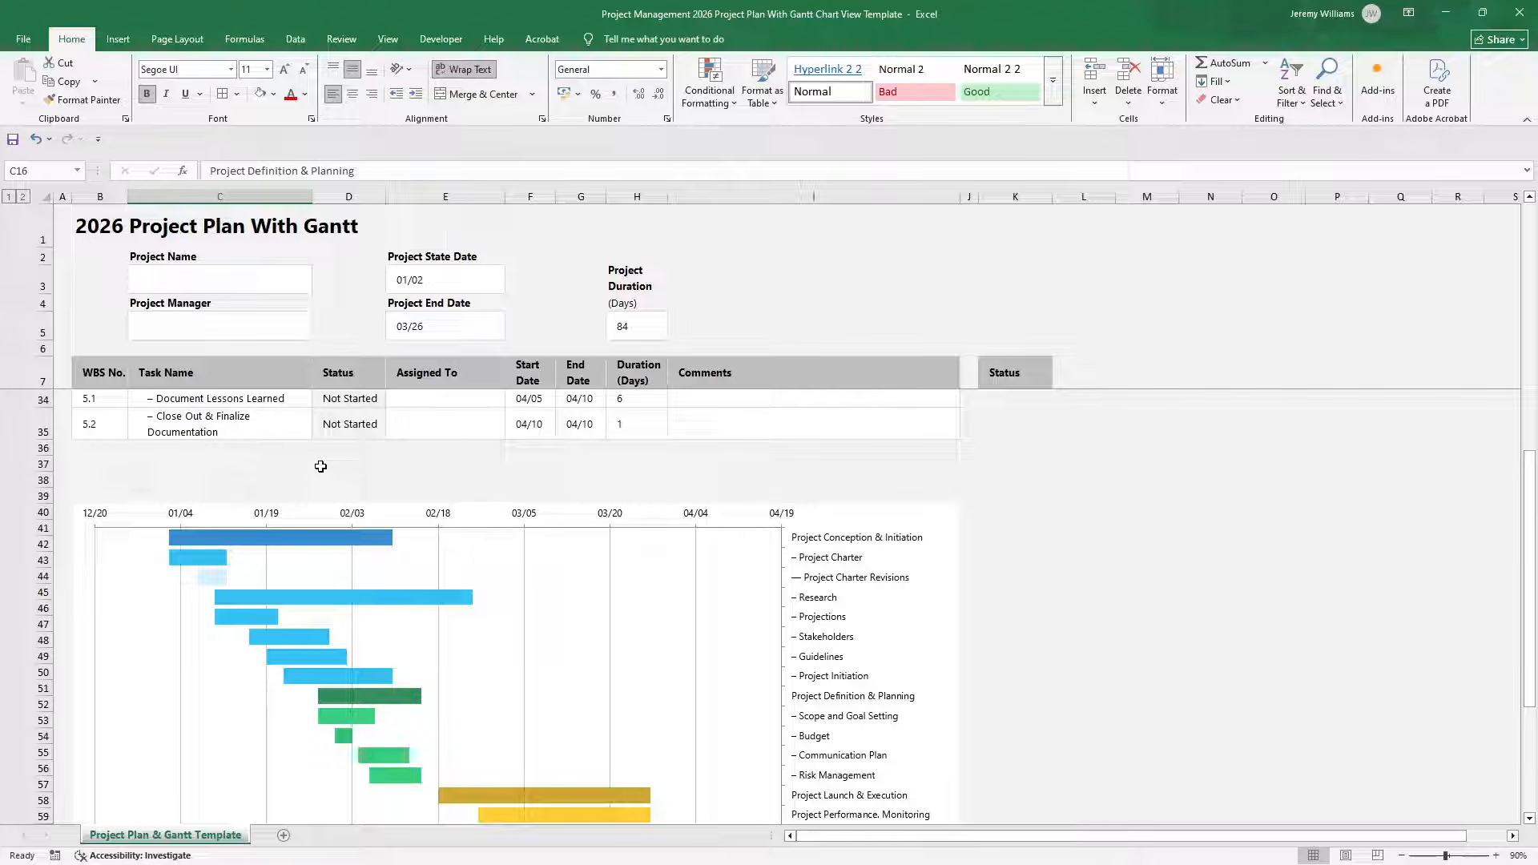
pyautogui.scroll(9, 320, 466)
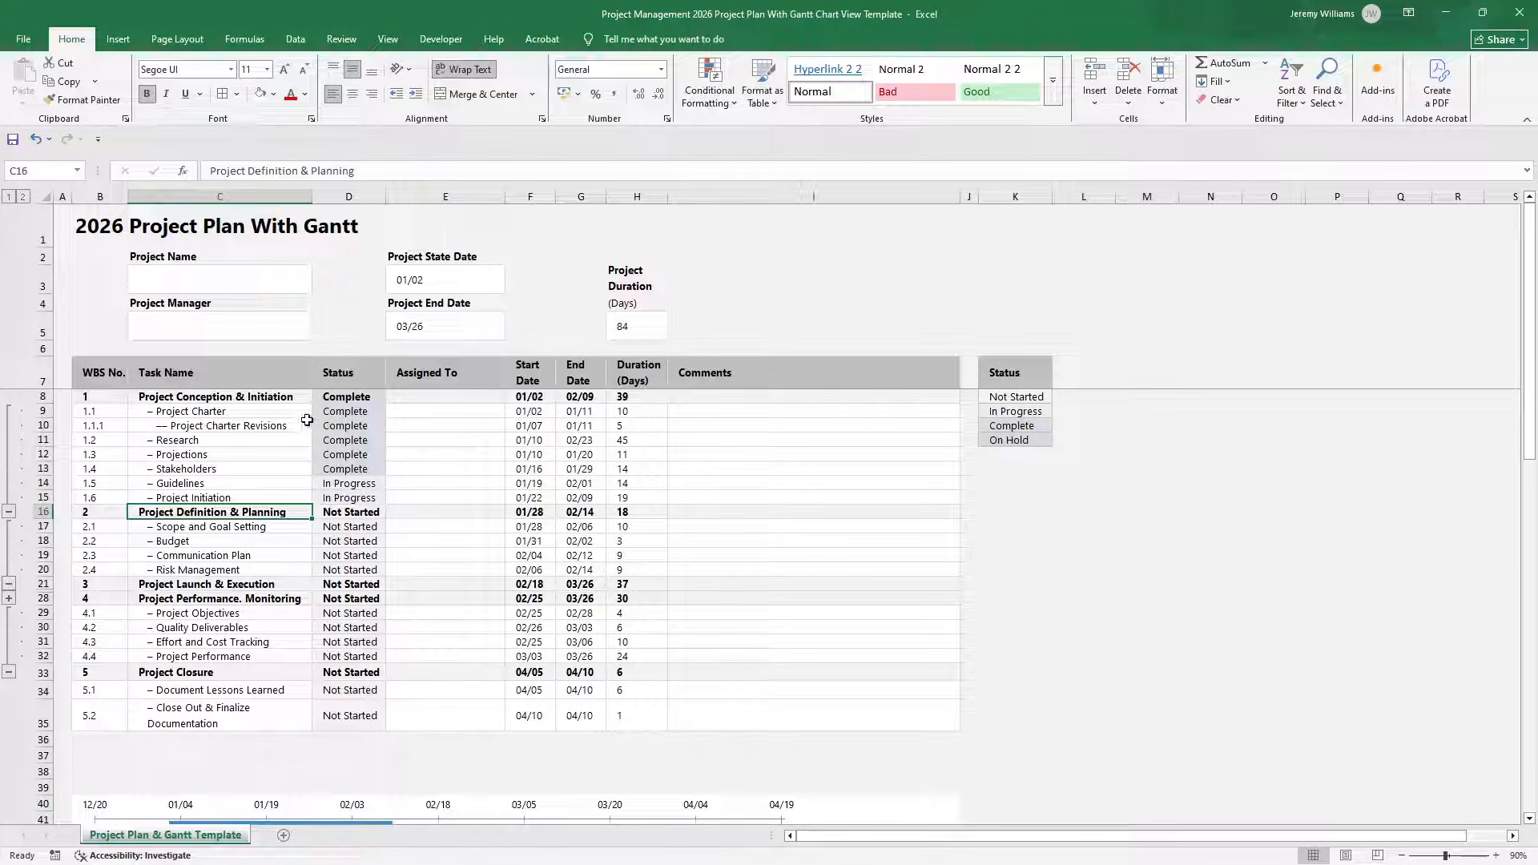
pyautogui.click(101, 243)
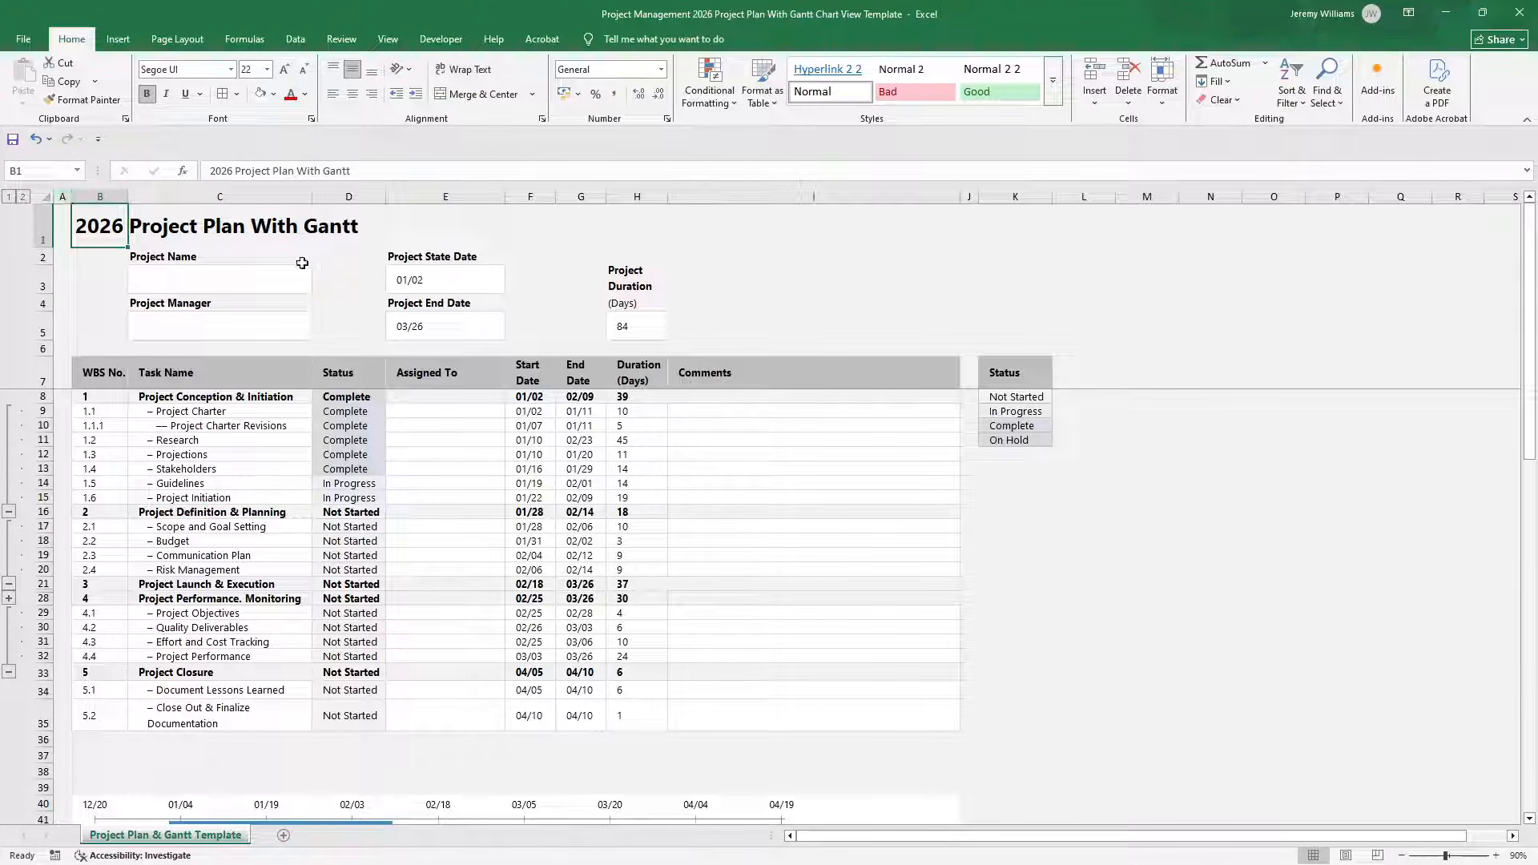
pyautogui.click(118, 250)
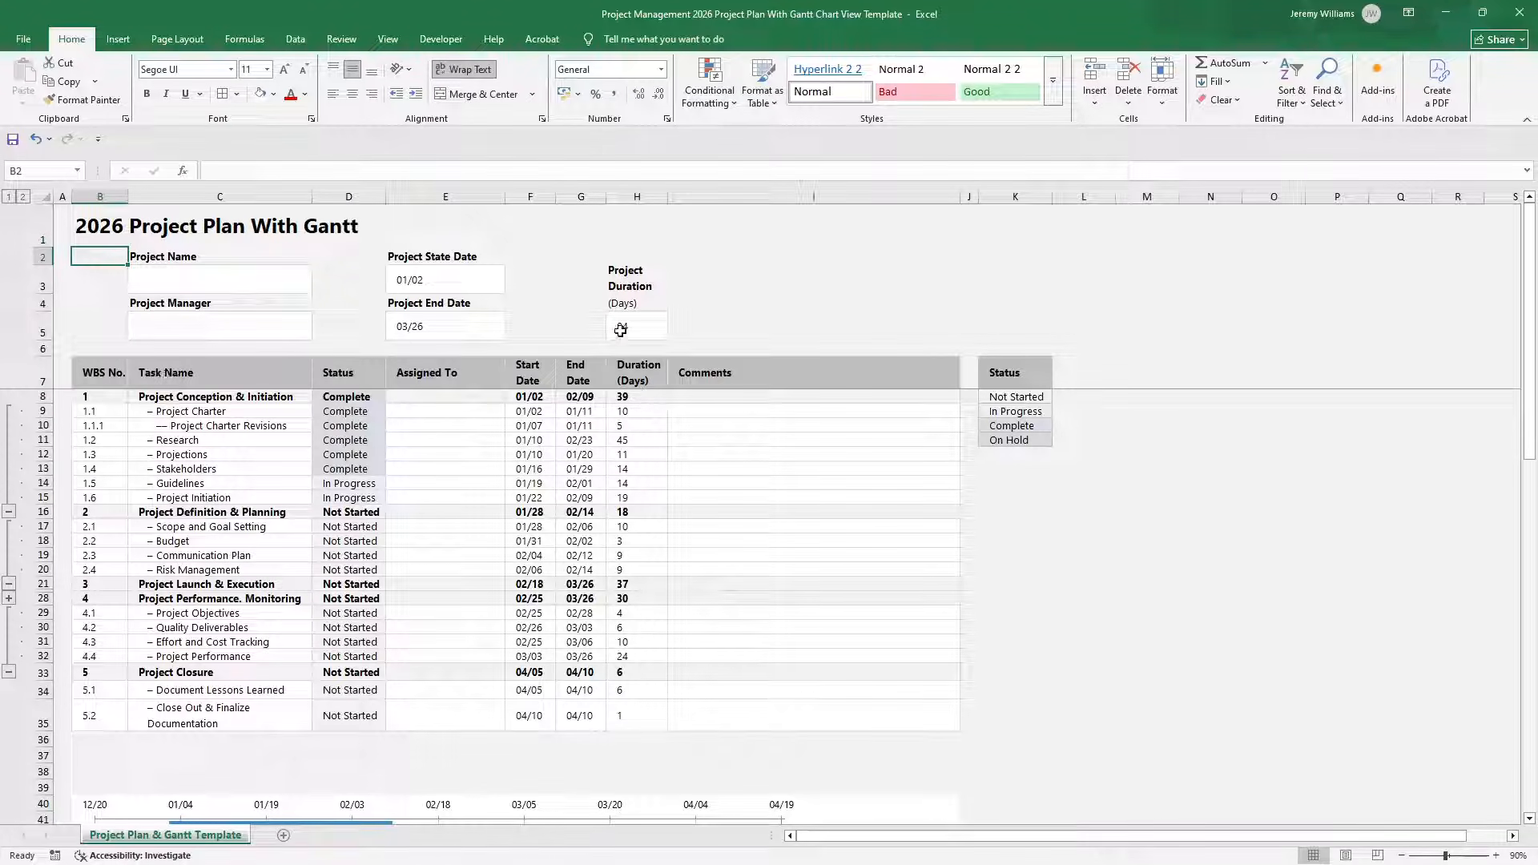
pyautogui.scroll(-7, 744, 350)
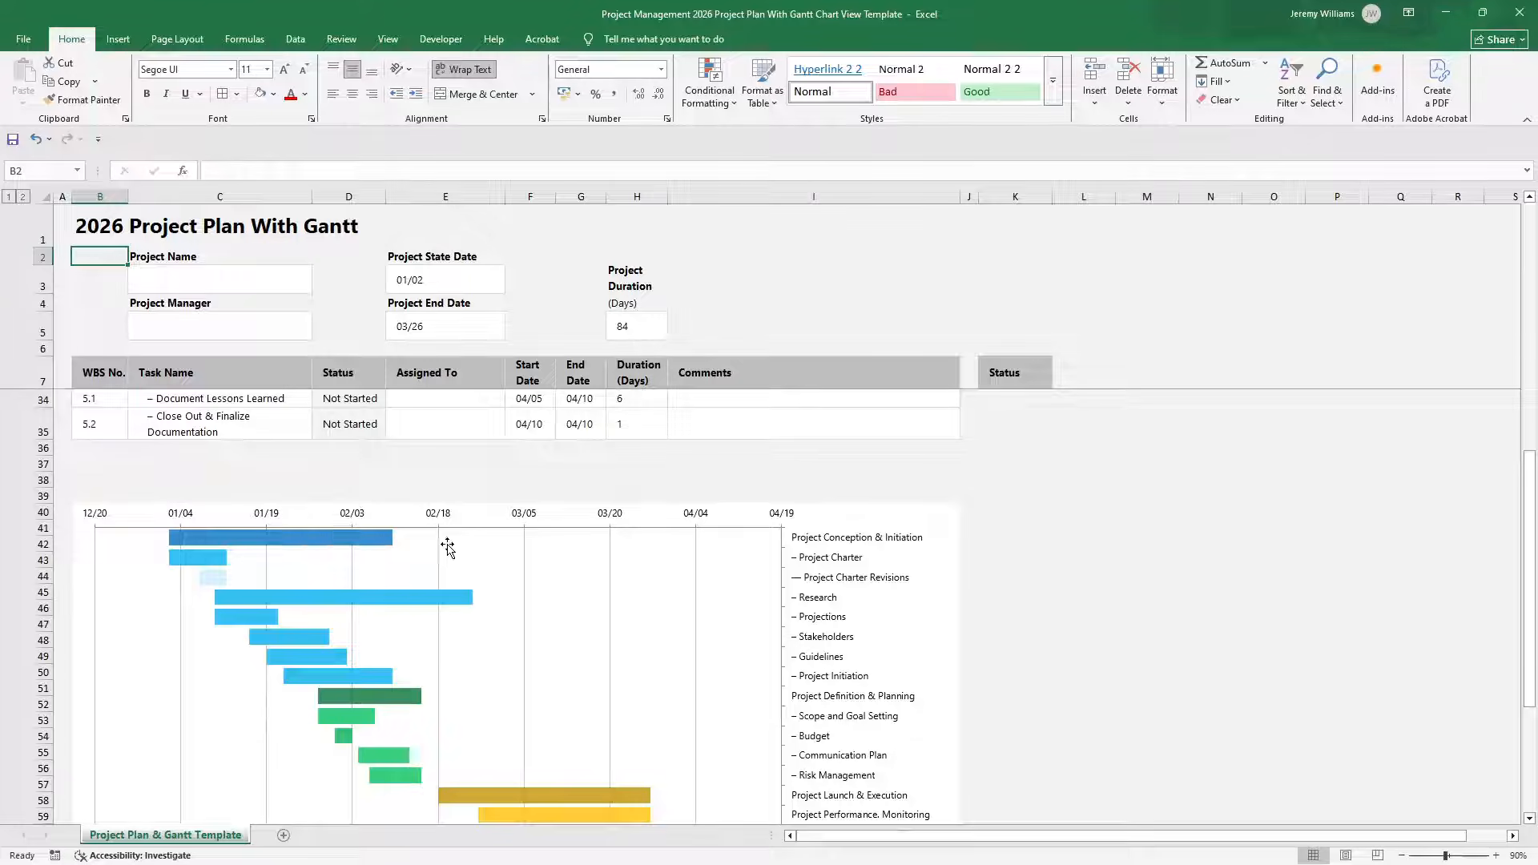
pyautogui.scroll(7, 463, 528)
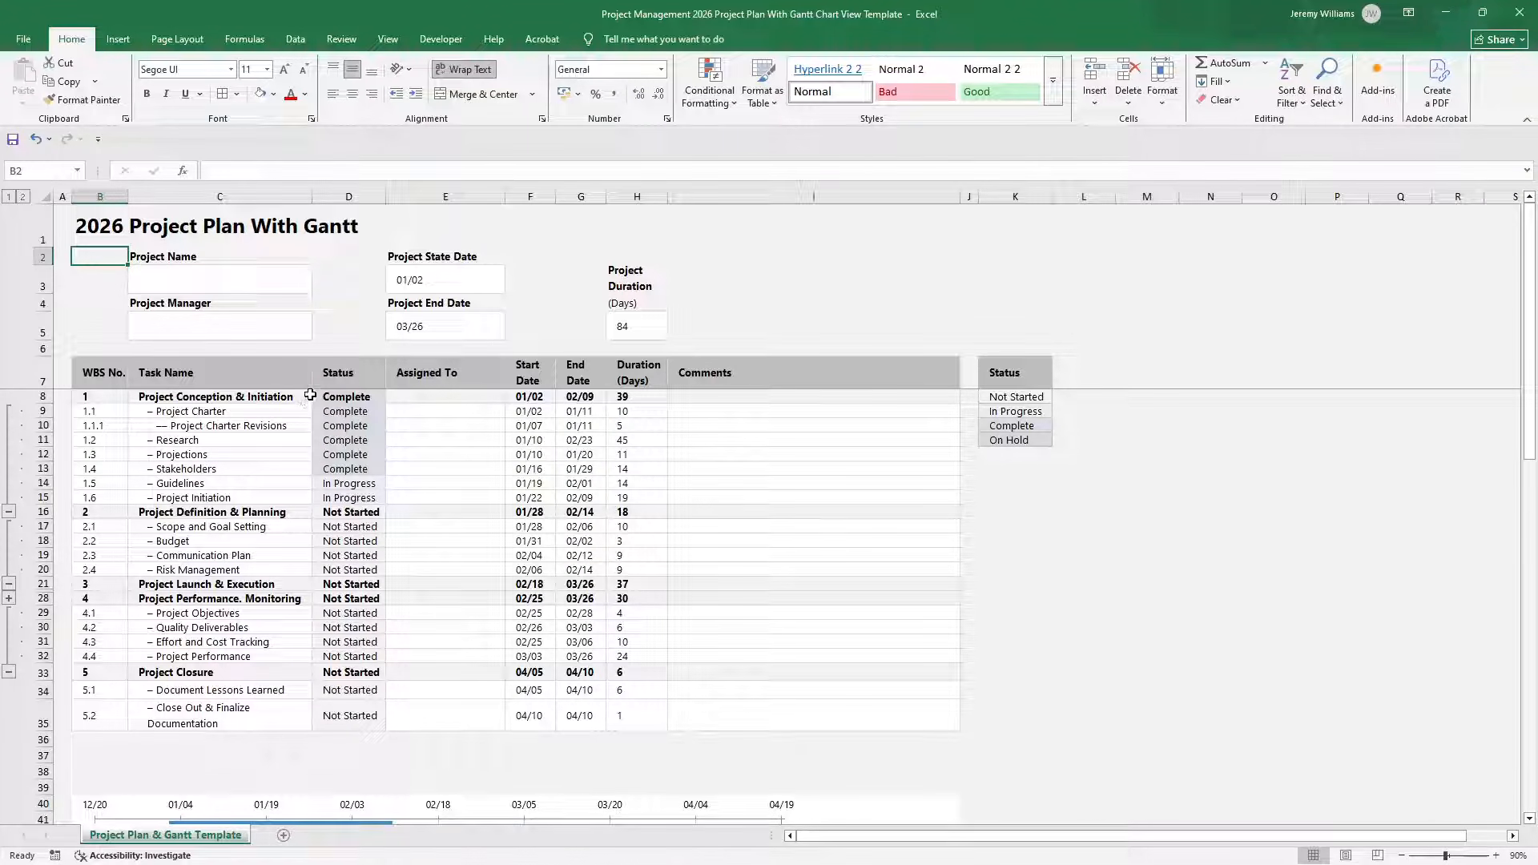
# Select the whole worksheet, view the available fill colours, and inspect the project name, manager and date cells above the table.
pyautogui.press('Up')
pyautogui.press('Left')
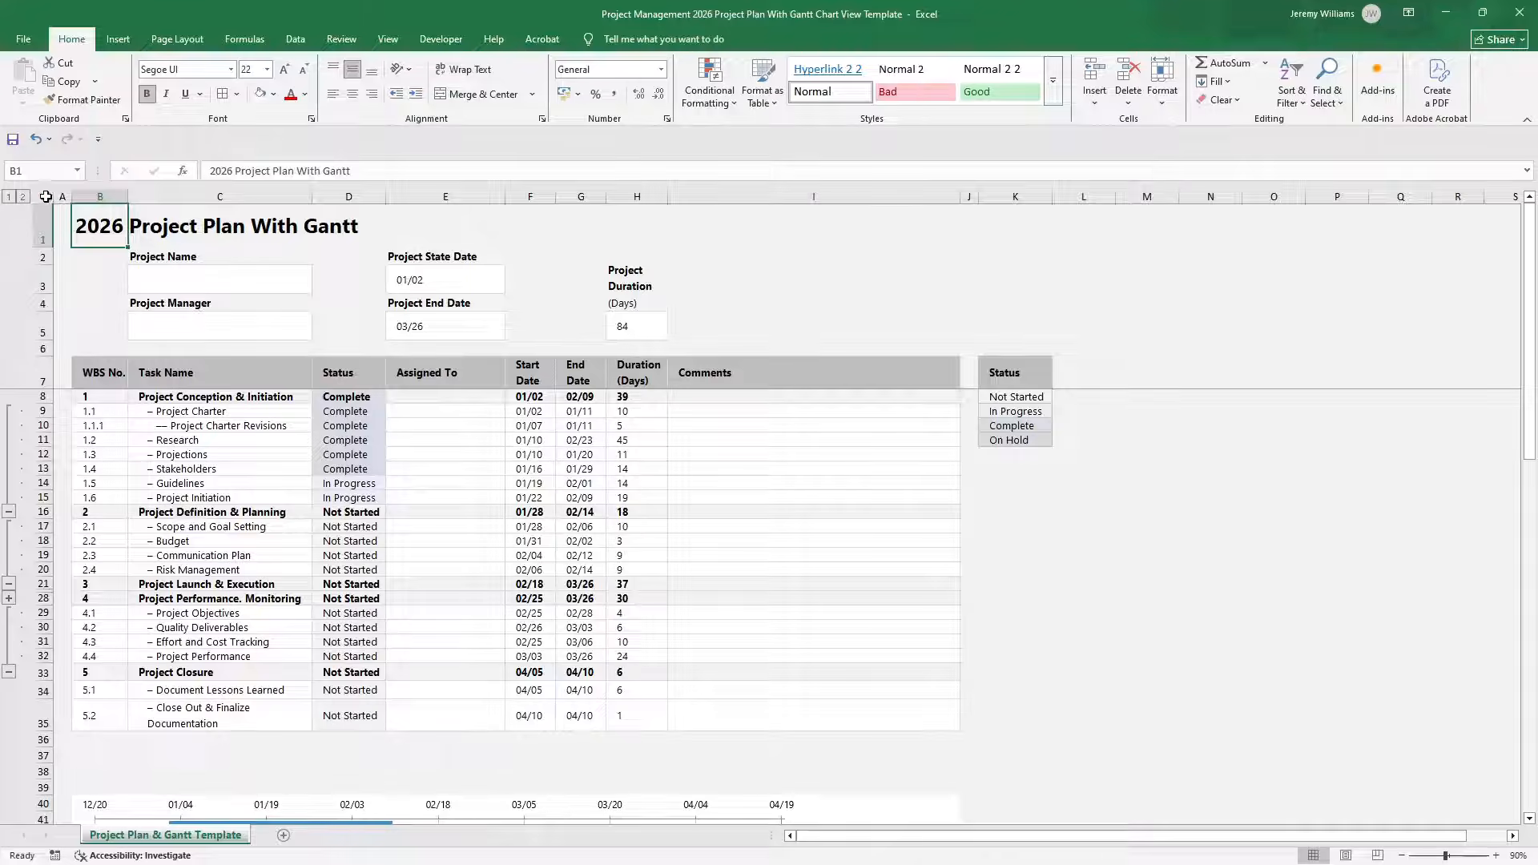
pyautogui.hotkey('ctrl', 'a')
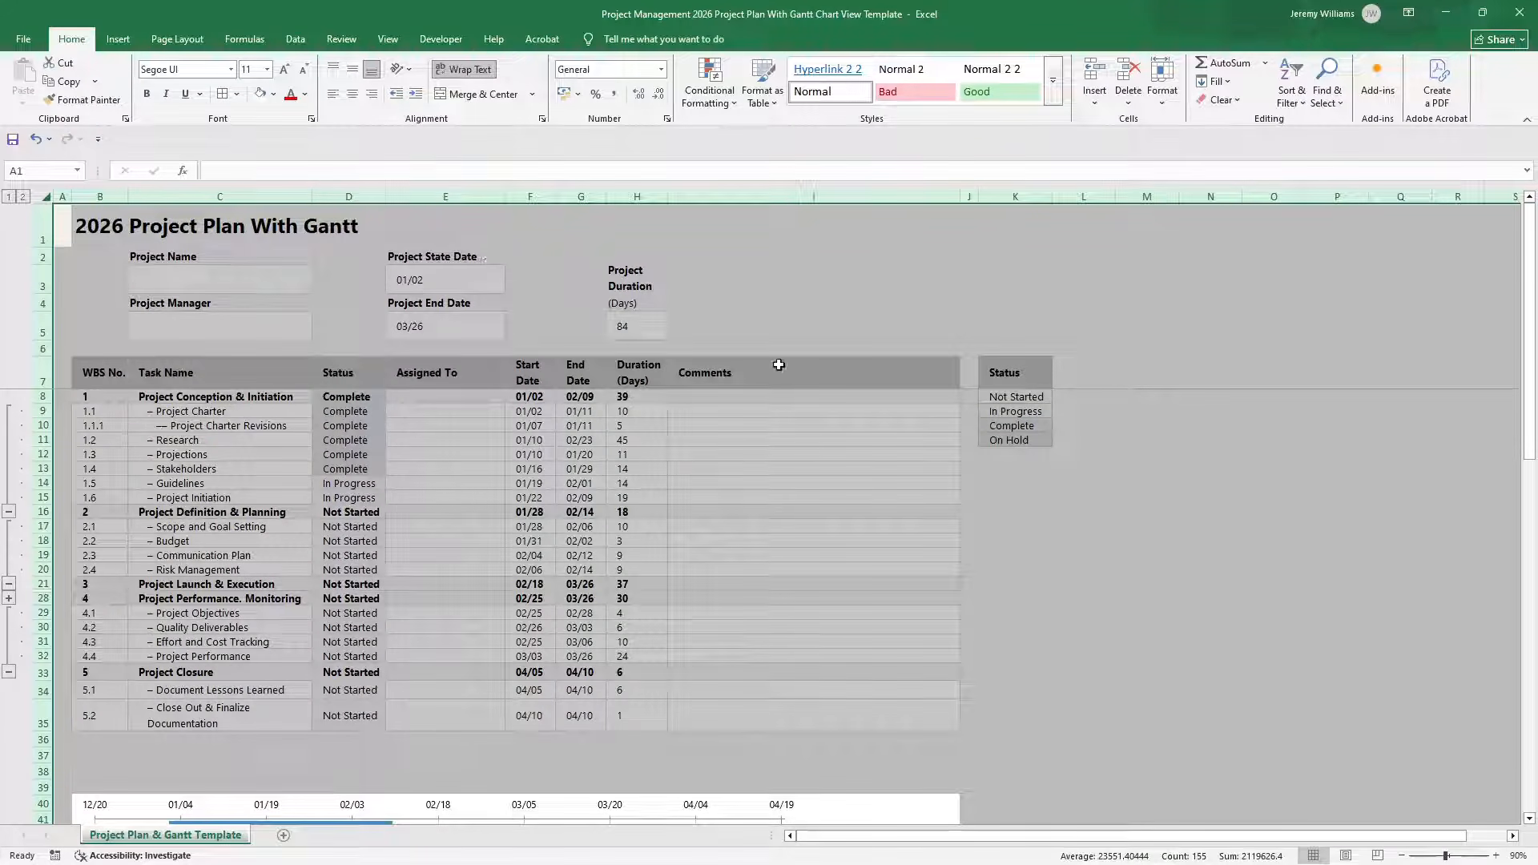
pyautogui.click(272, 95)
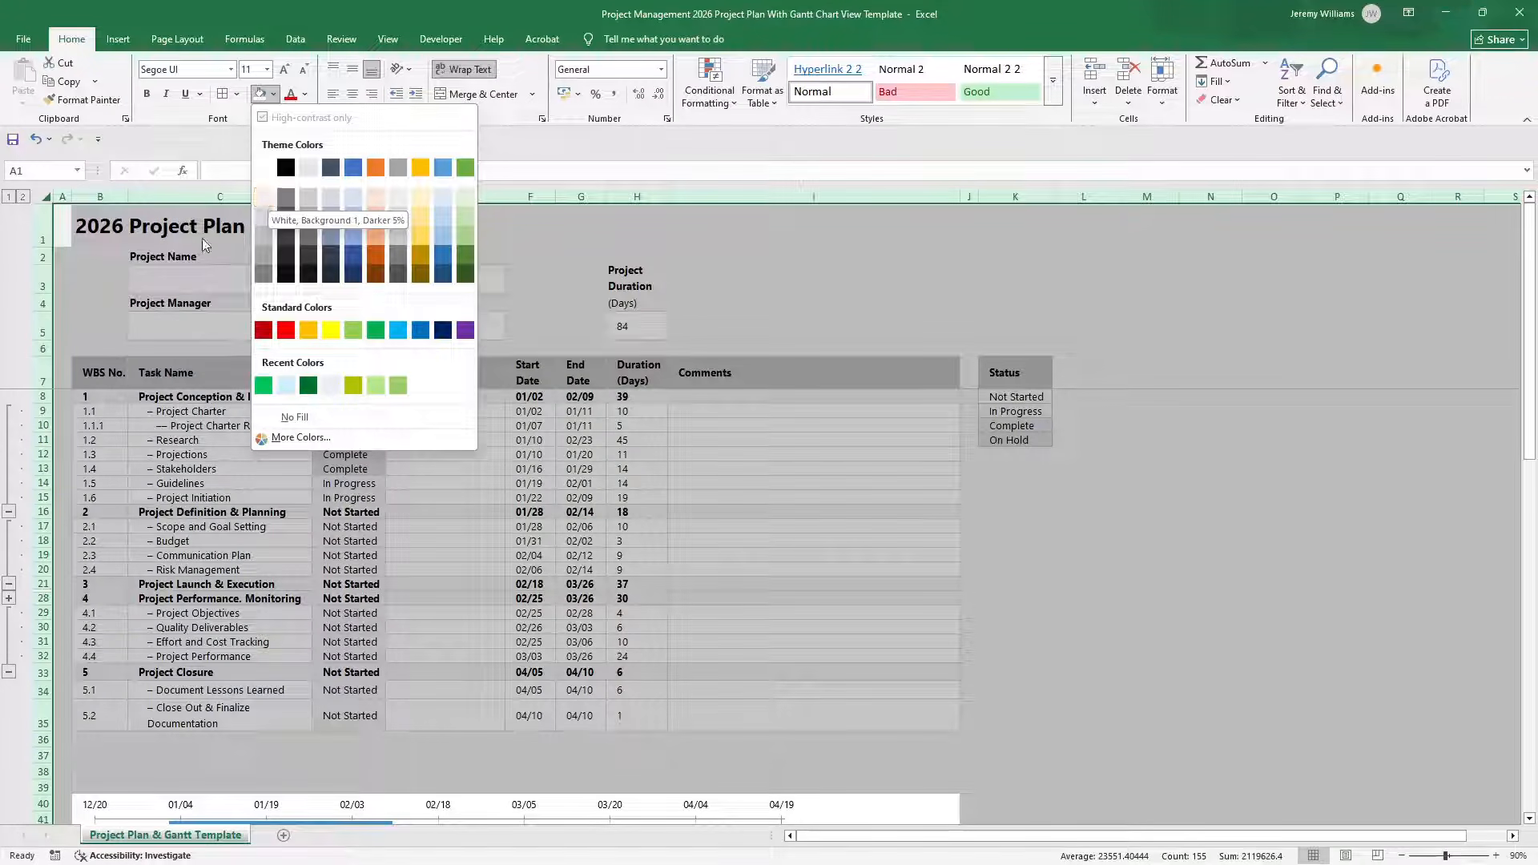
pyautogui.click(265, 197)
pyautogui.click(531, 256)
pyautogui.click(255, 274)
pyautogui.click(480, 276)
pyautogui.click(234, 319)
pyautogui.click(497, 317)
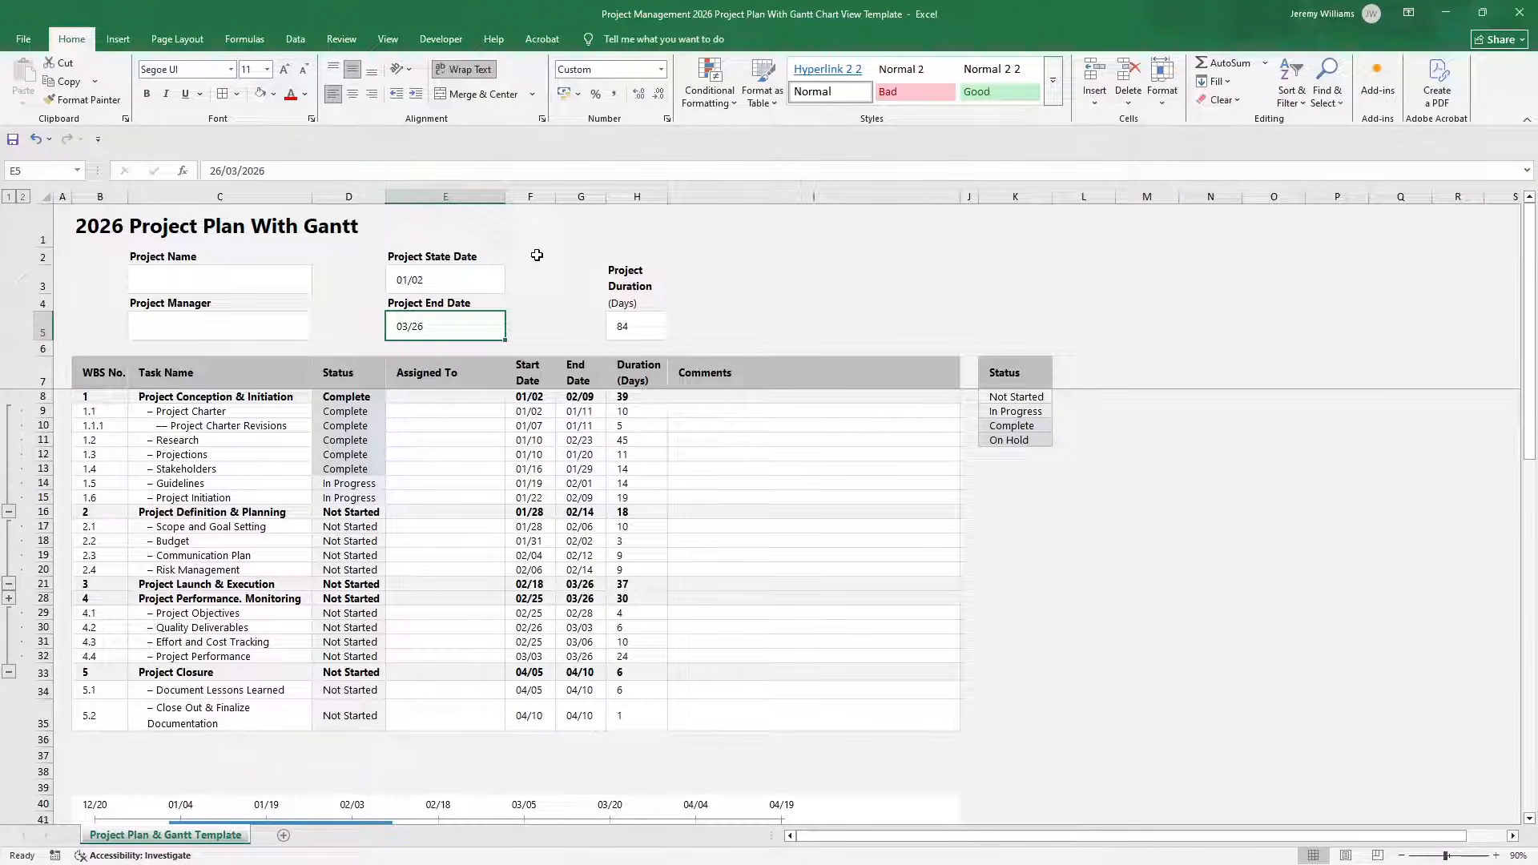
# Examine the title and the Project Name, Project Manager, Project State Date, Project End Date and Project Duration fields.
pyautogui.click(101, 221)
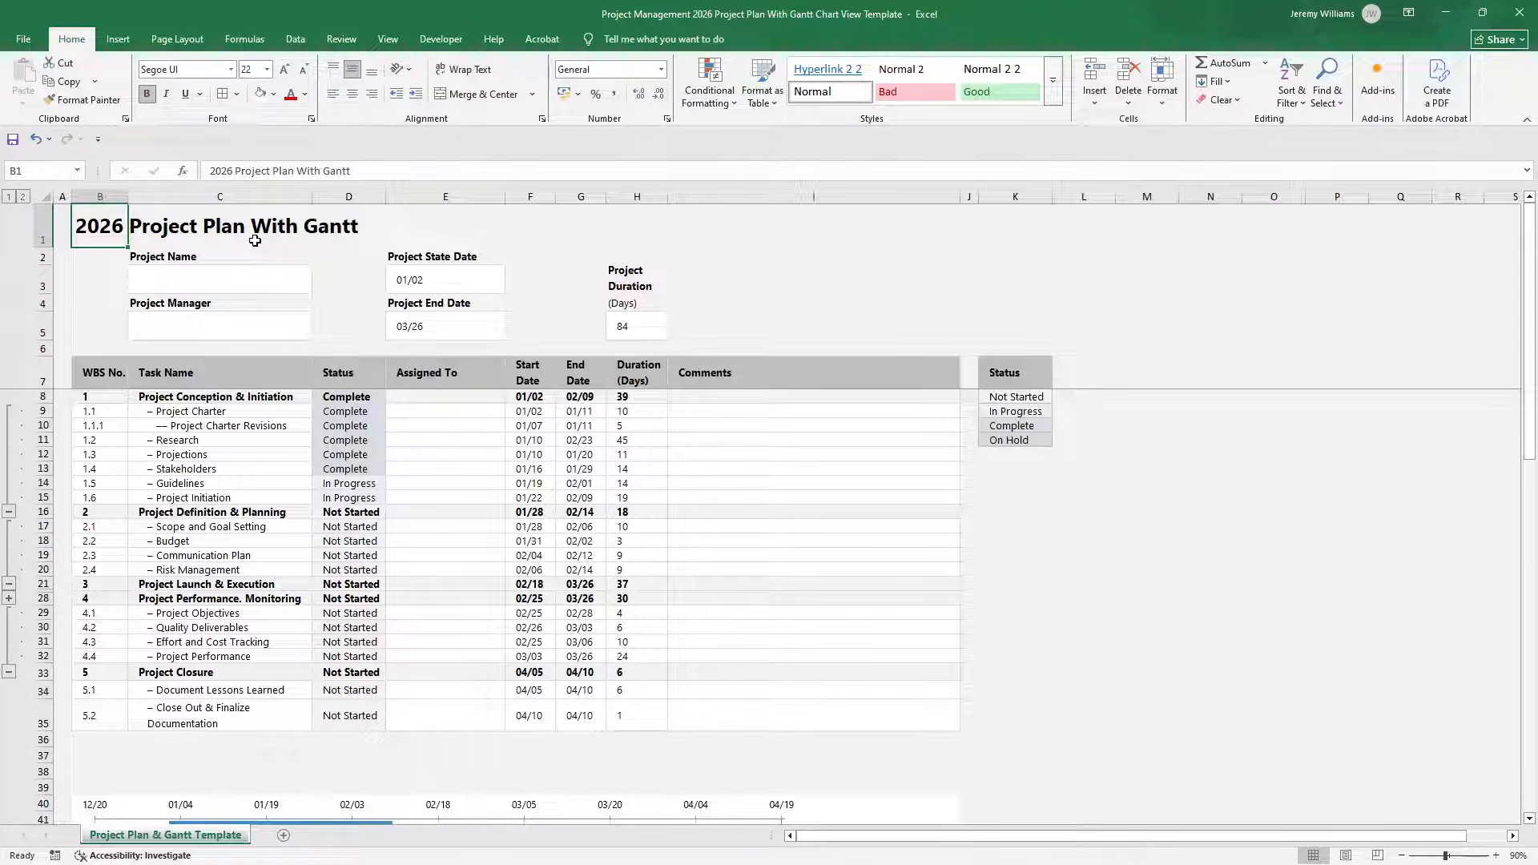
pyautogui.click(205, 272)
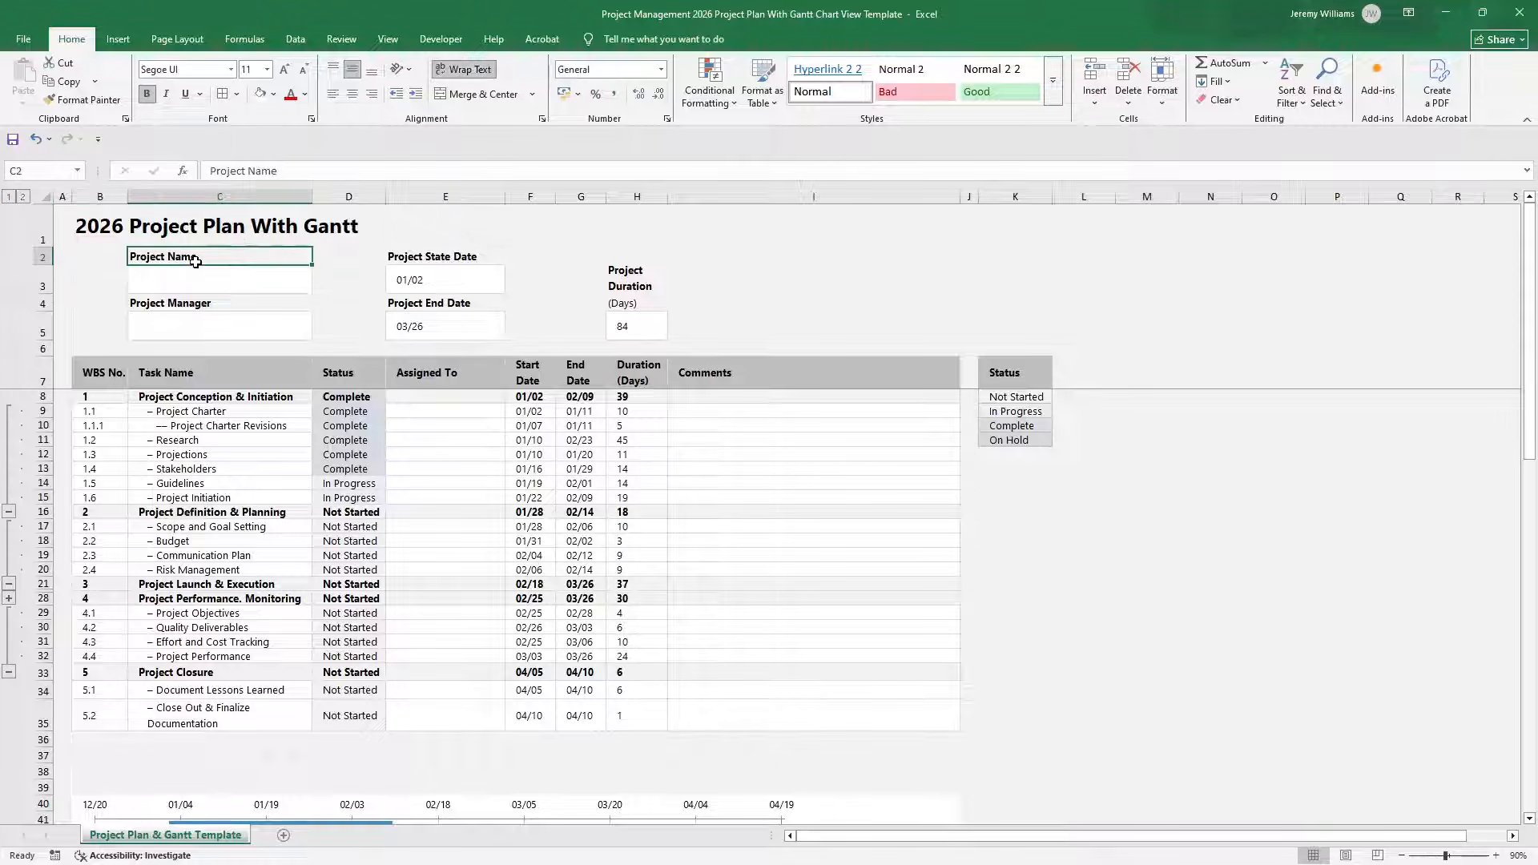
pyautogui.click(194, 258)
pyautogui.click(193, 276)
pyautogui.doubleClick(192, 275)
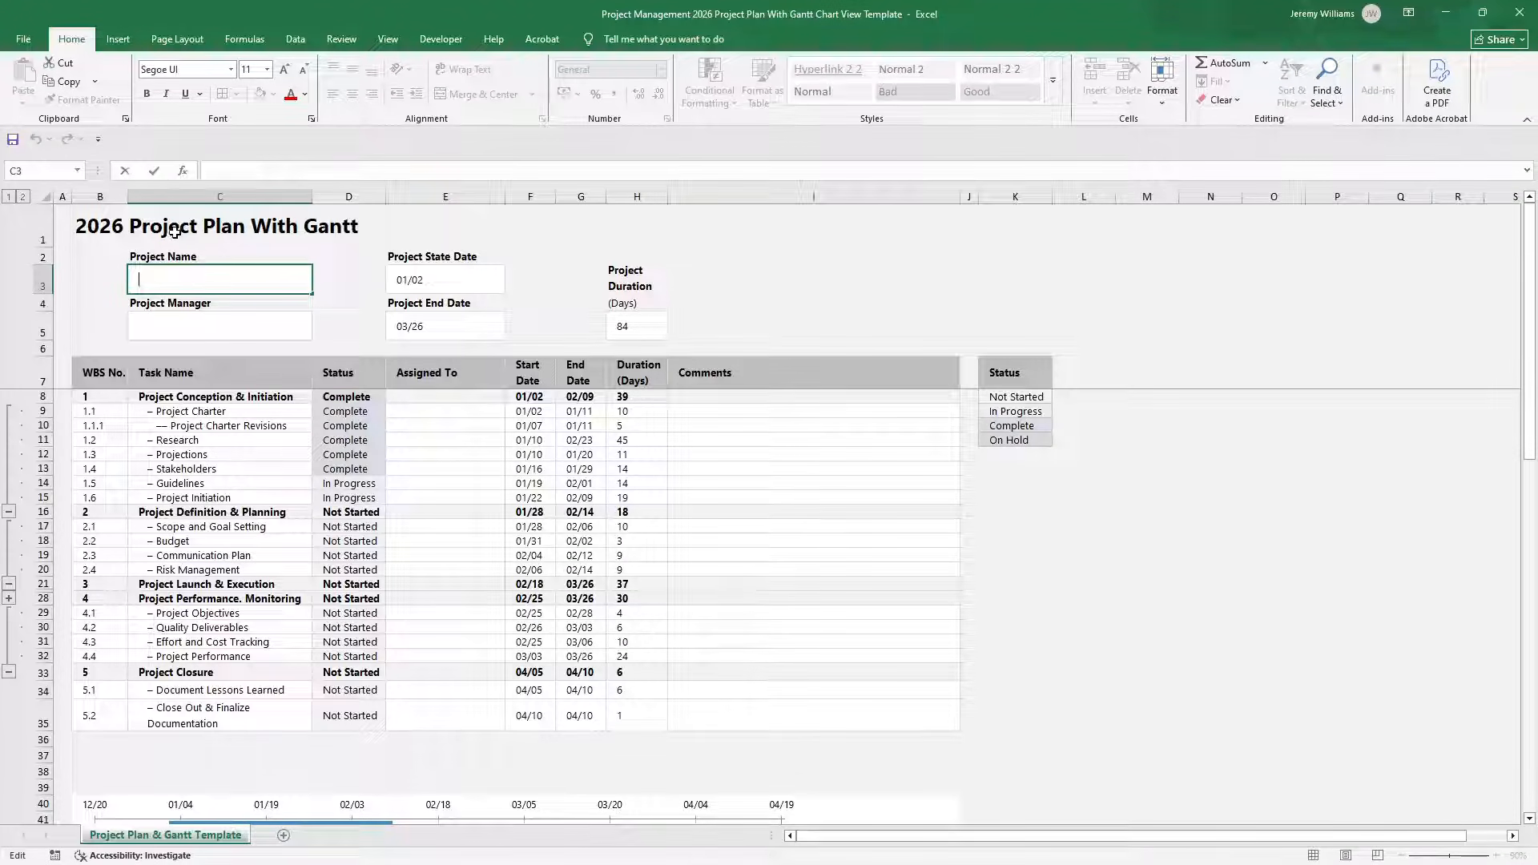
pyautogui.click(173, 317)
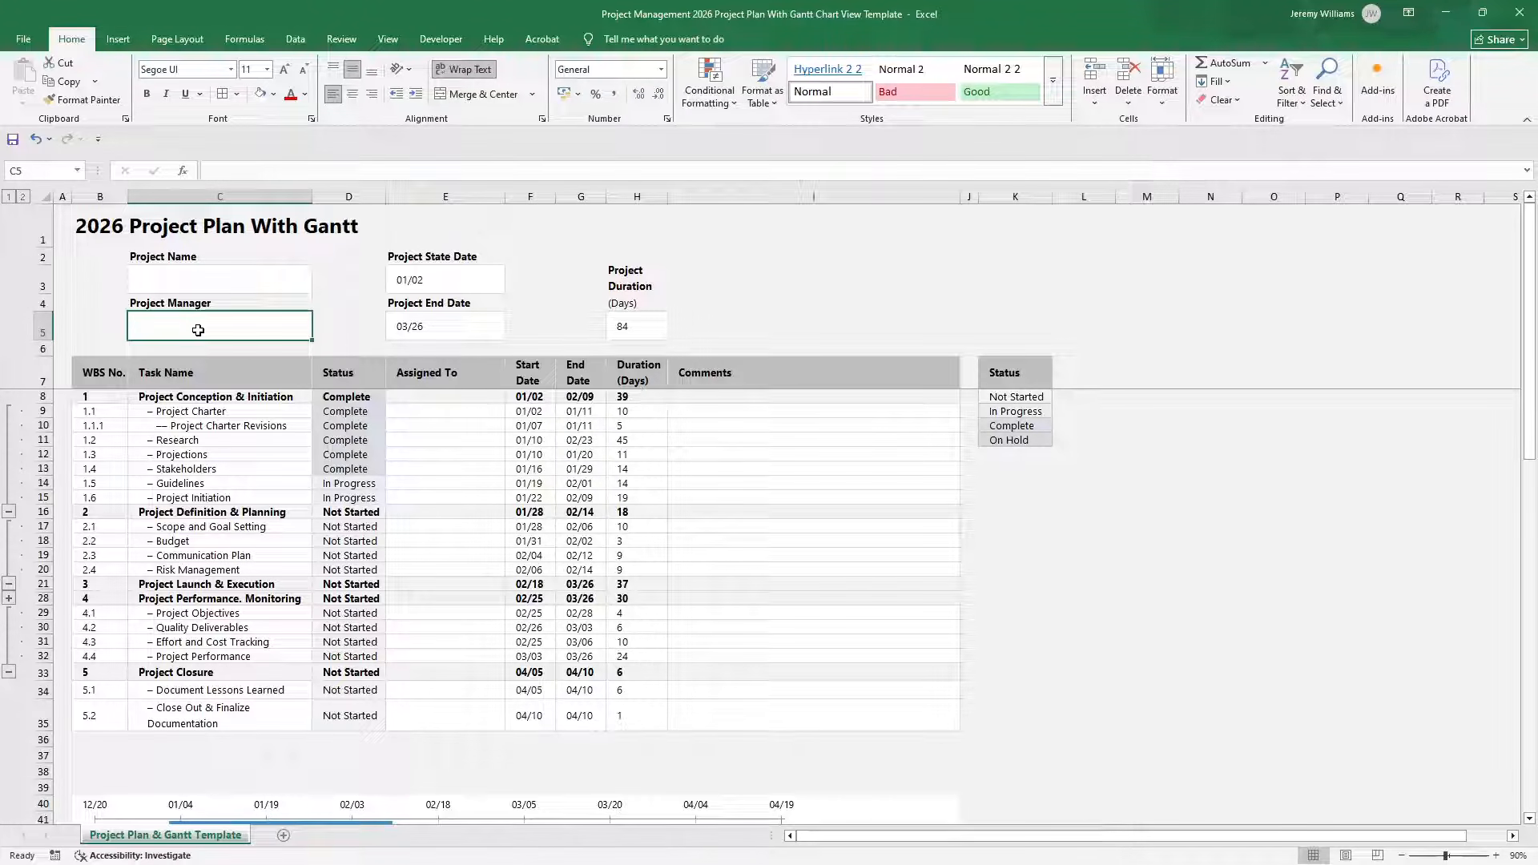
pyautogui.doubleClick(199, 330)
pyautogui.click(336, 273)
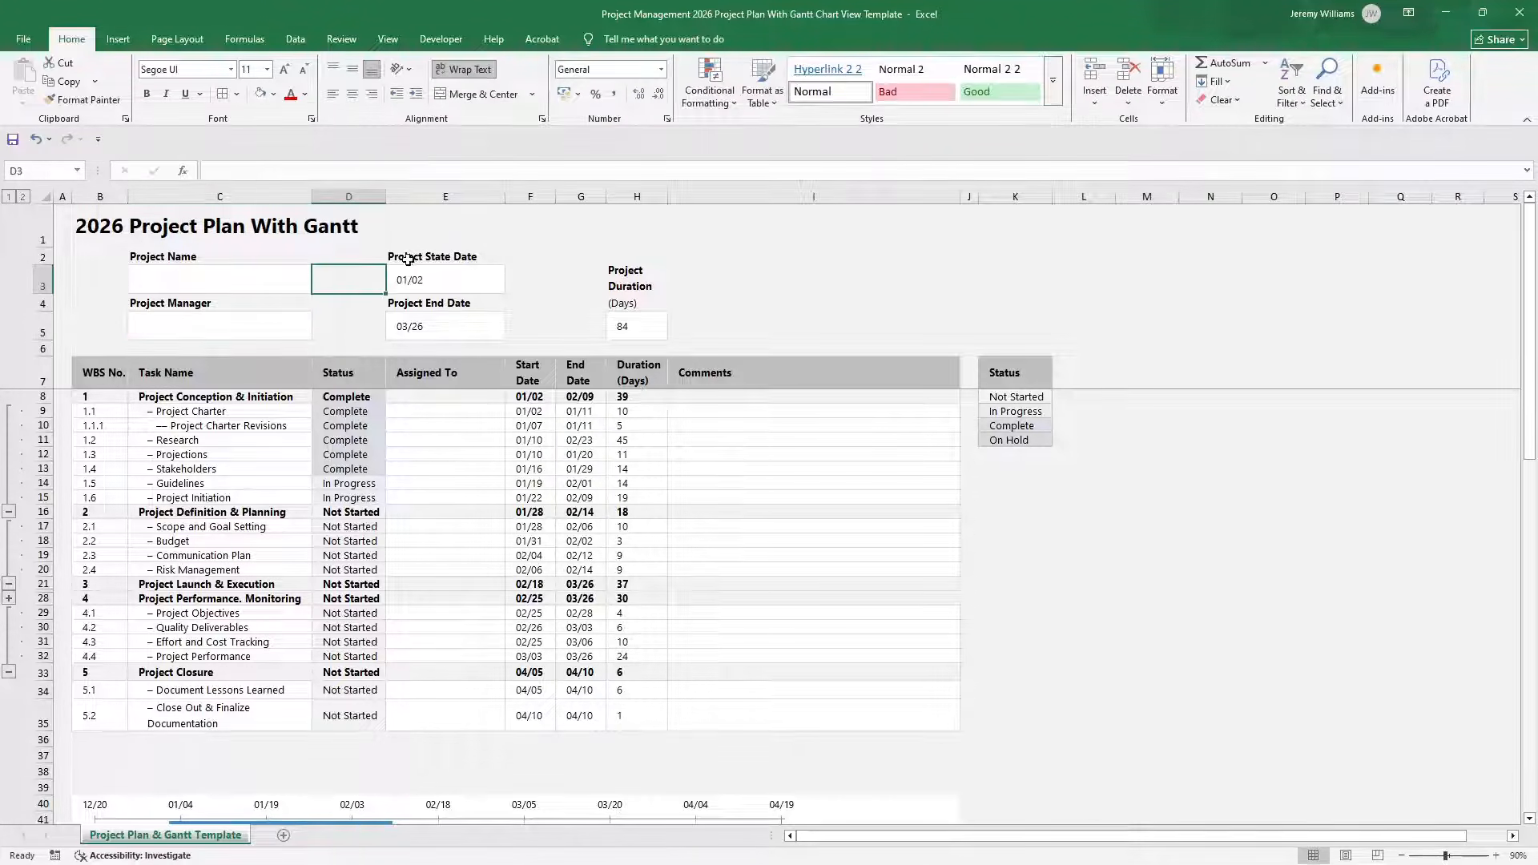
pyautogui.click(456, 277)
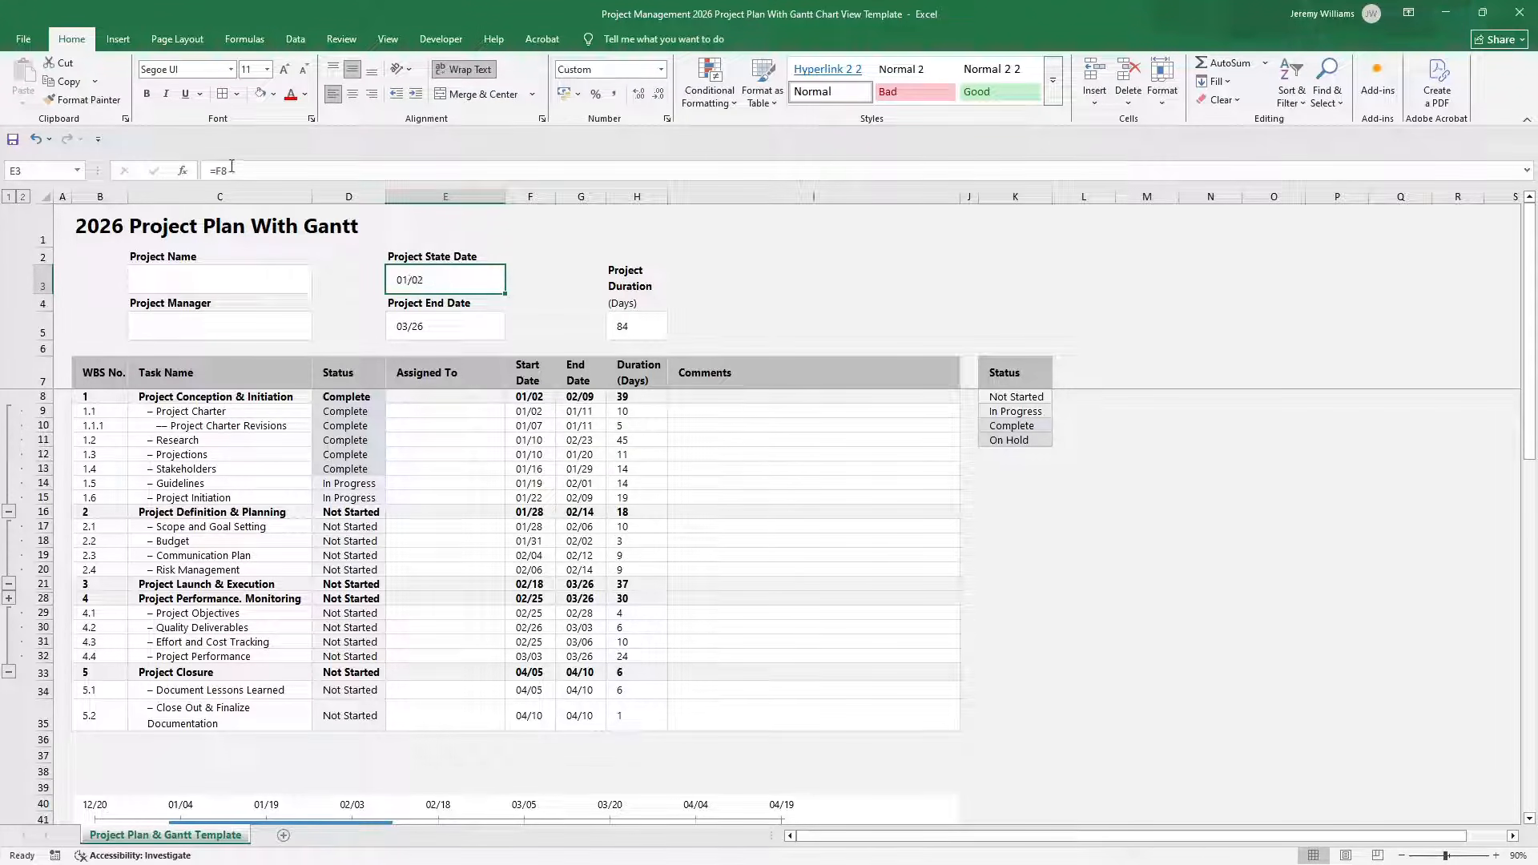
pyautogui.click(414, 318)
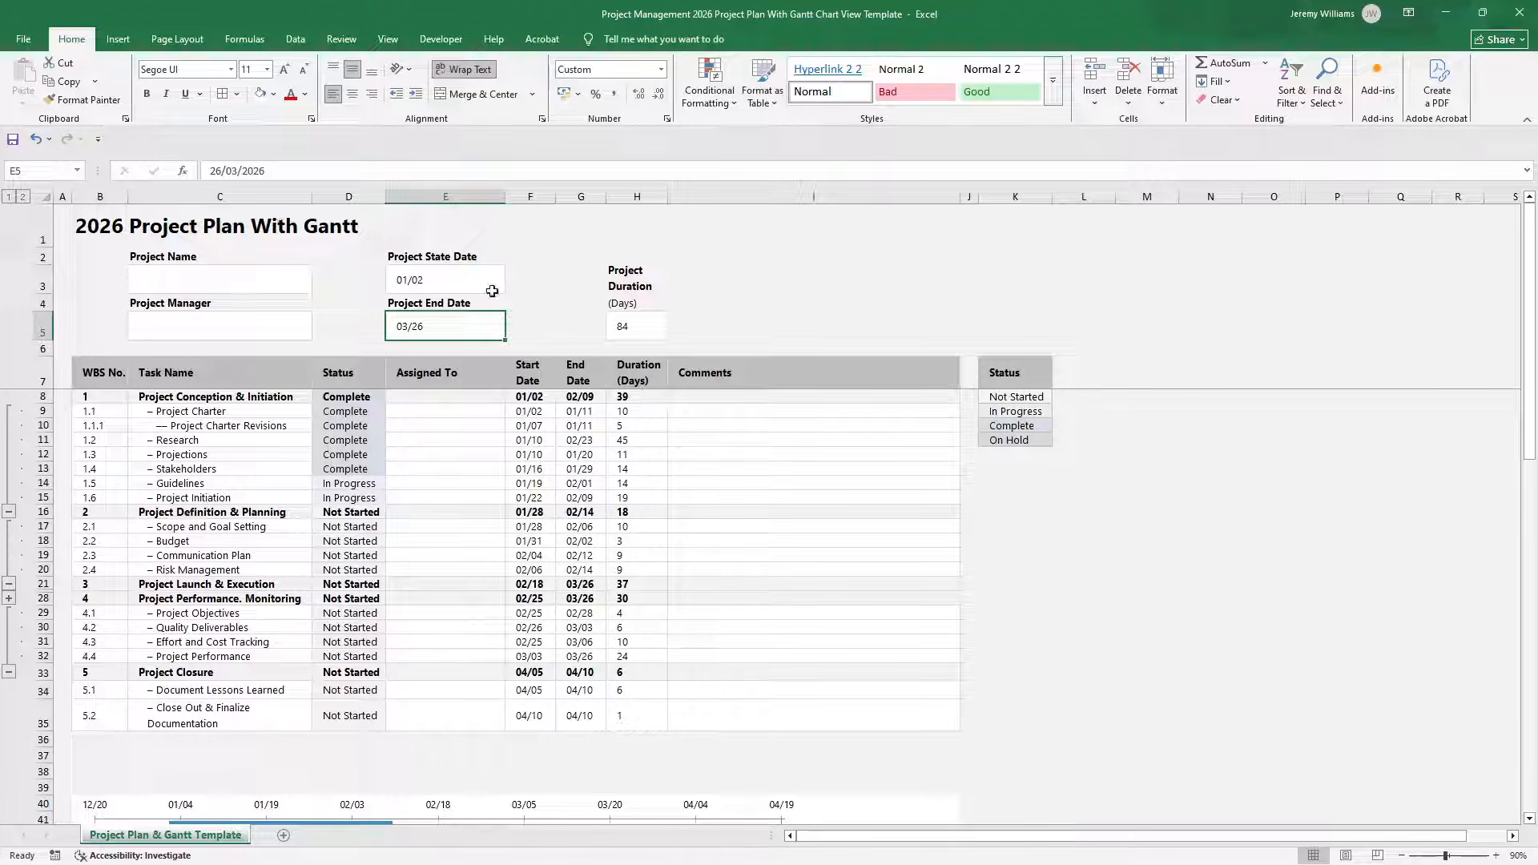
pyautogui.click(615, 290)
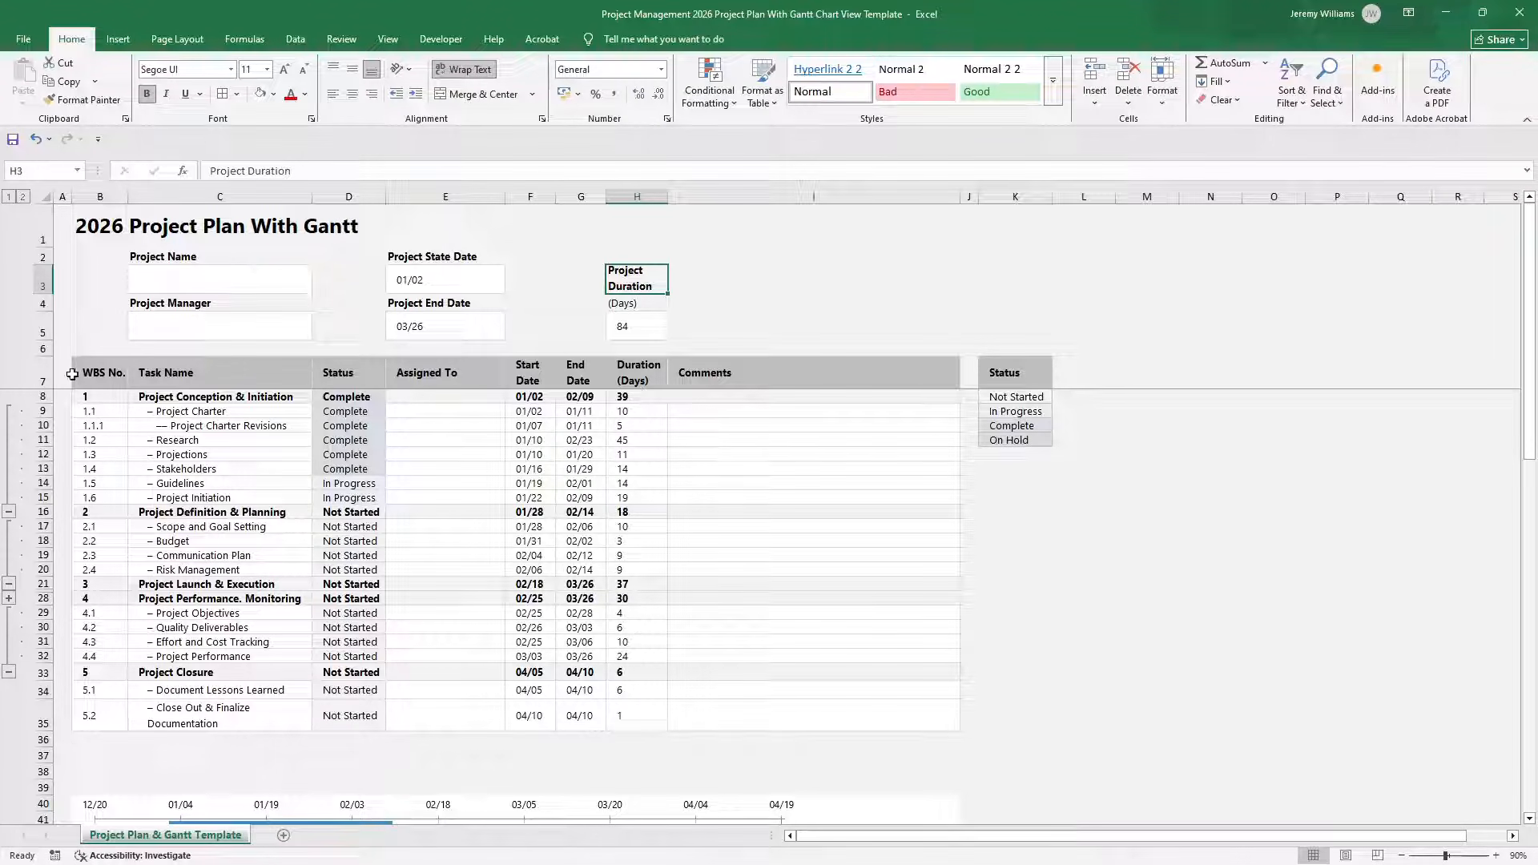
# Examine the WBS No. column and the five main phases in the Task Name column.
pyautogui.click(110, 365)
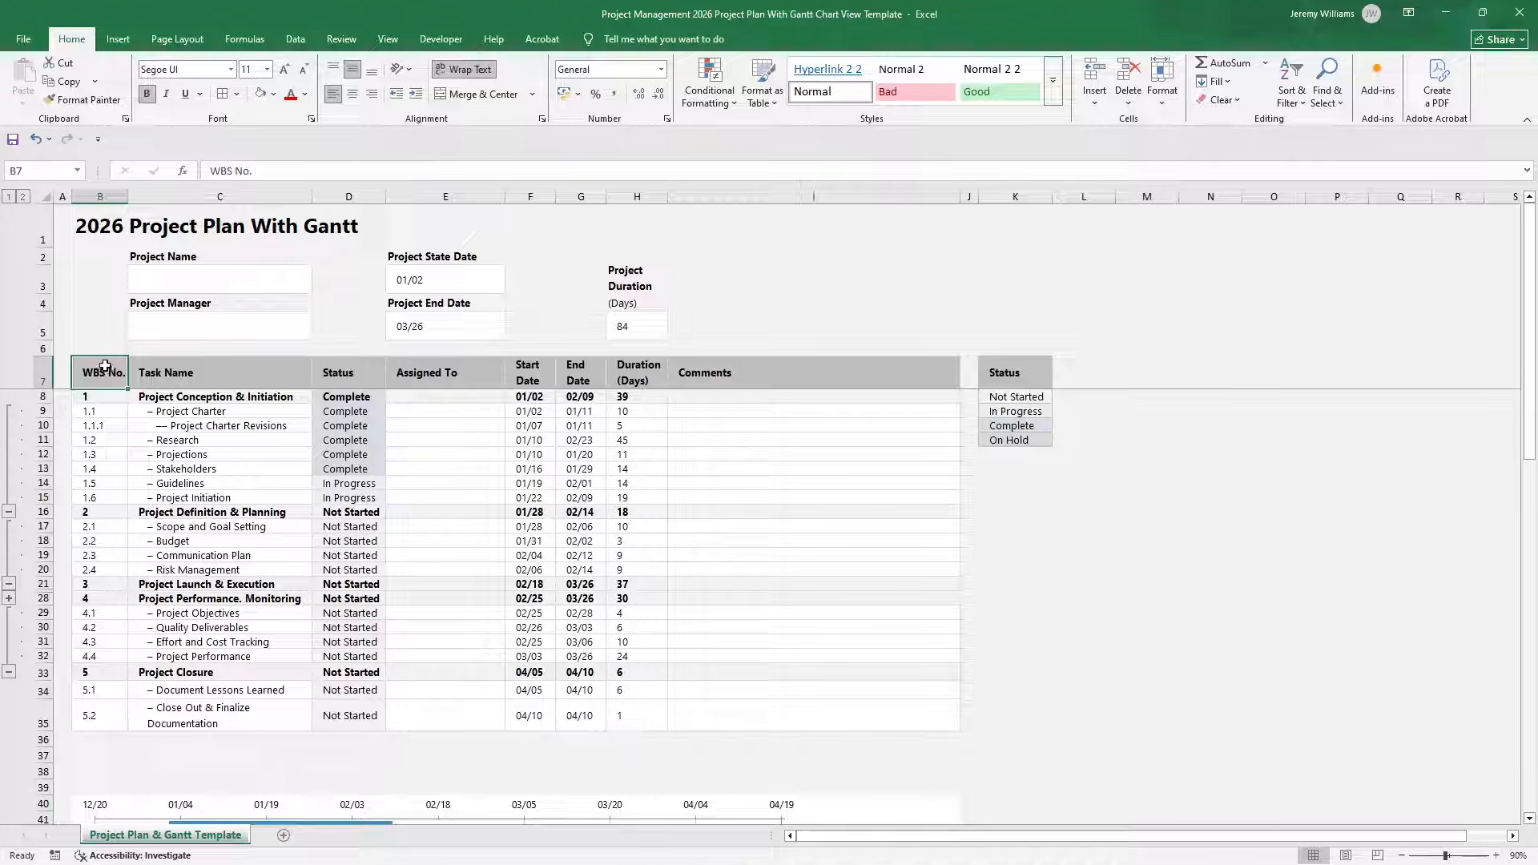
pyautogui.click(102, 394)
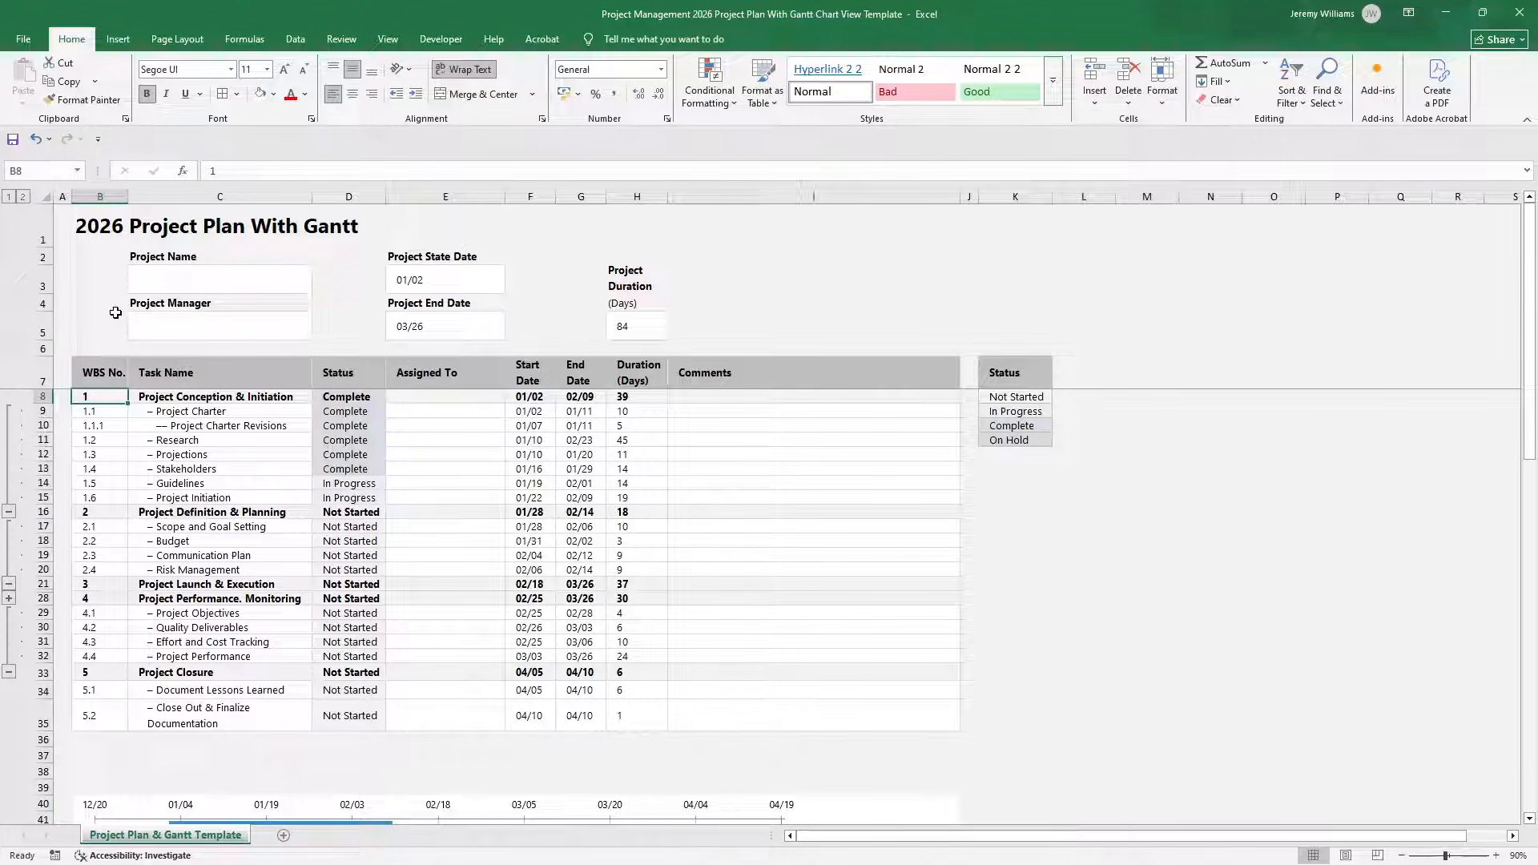
pyautogui.moveTo(141, 398); pyautogui.dragTo(282, 713)
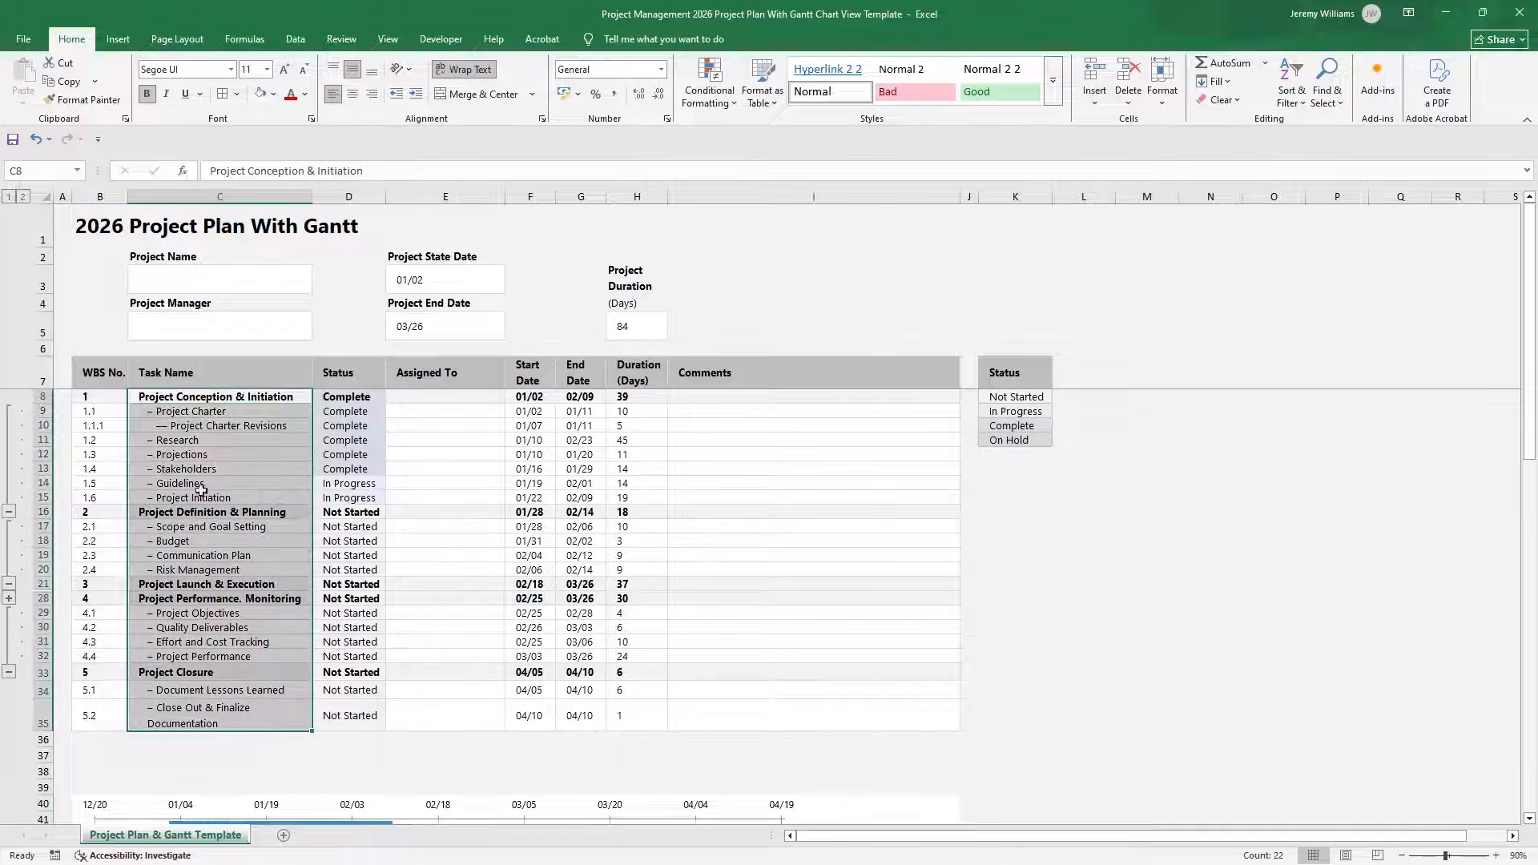
pyautogui.click(113, 394)
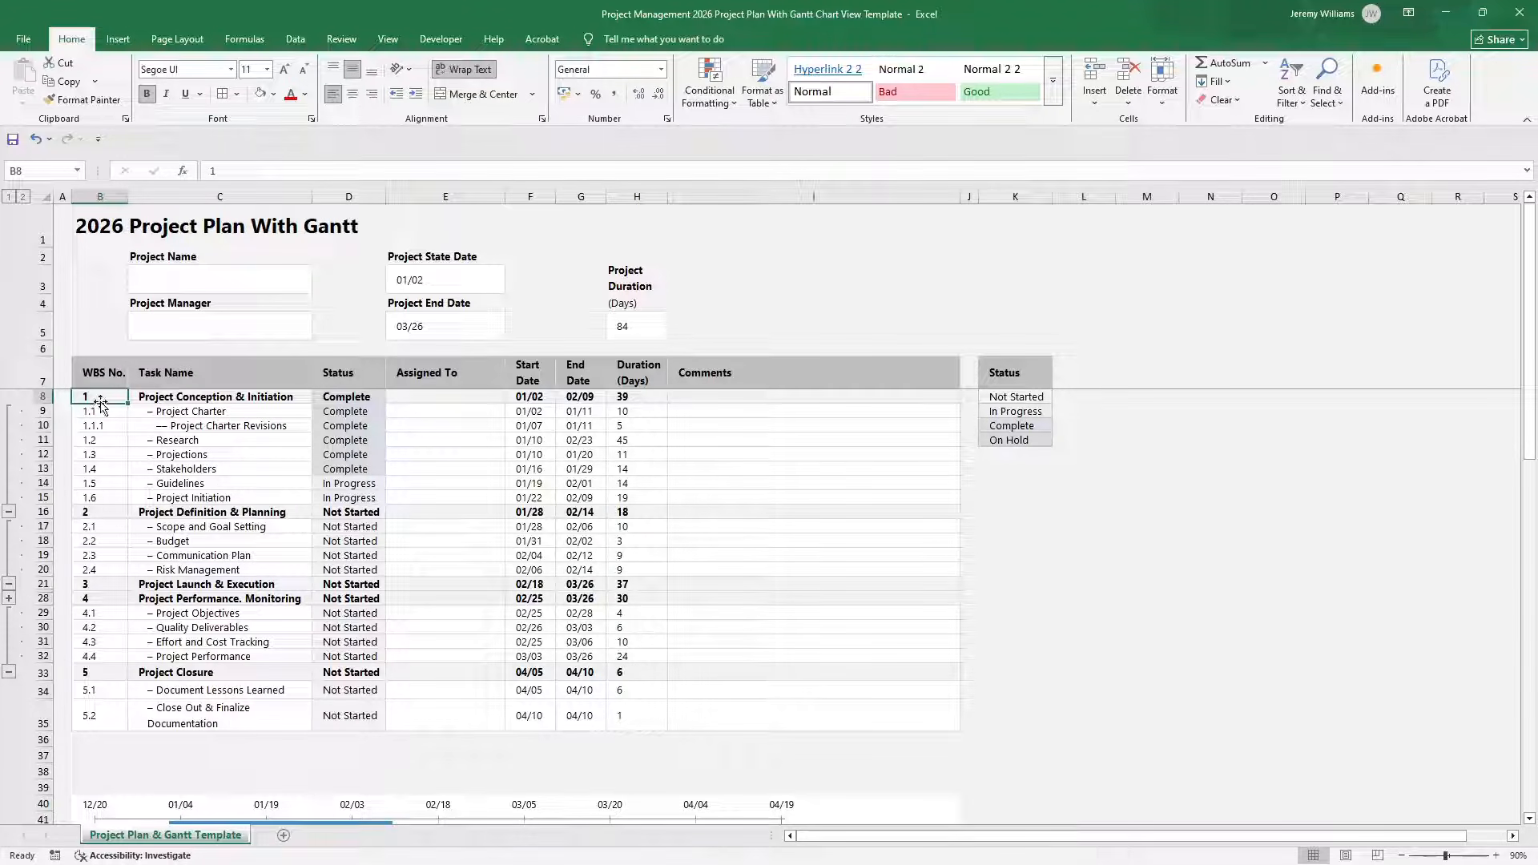
pyautogui.click(141, 396)
pyautogui.click(113, 394)
pyautogui.click(160, 397)
pyautogui.click(156, 511)
pyautogui.click(181, 584)
pyautogui.click(186, 597)
pyautogui.click(192, 669)
pyautogui.click(93, 395)
pyautogui.press('Down')
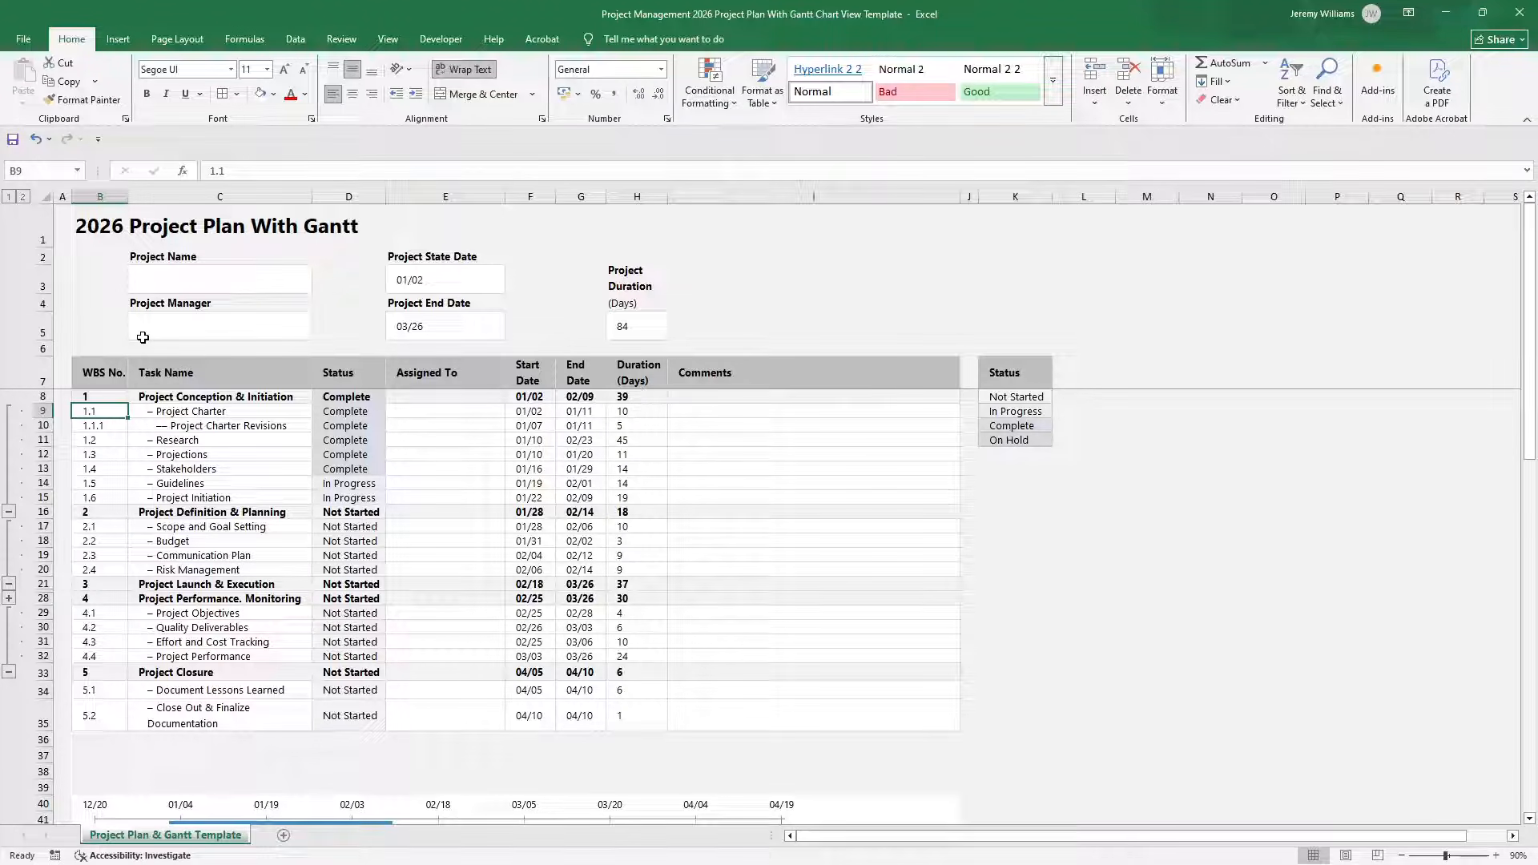
# Compare the first phase with its subtask Project Charter and the nested Project Charter Revisions, including their WBS numbers.
pyautogui.moveTo(112, 395); pyautogui.dragTo(112, 408)
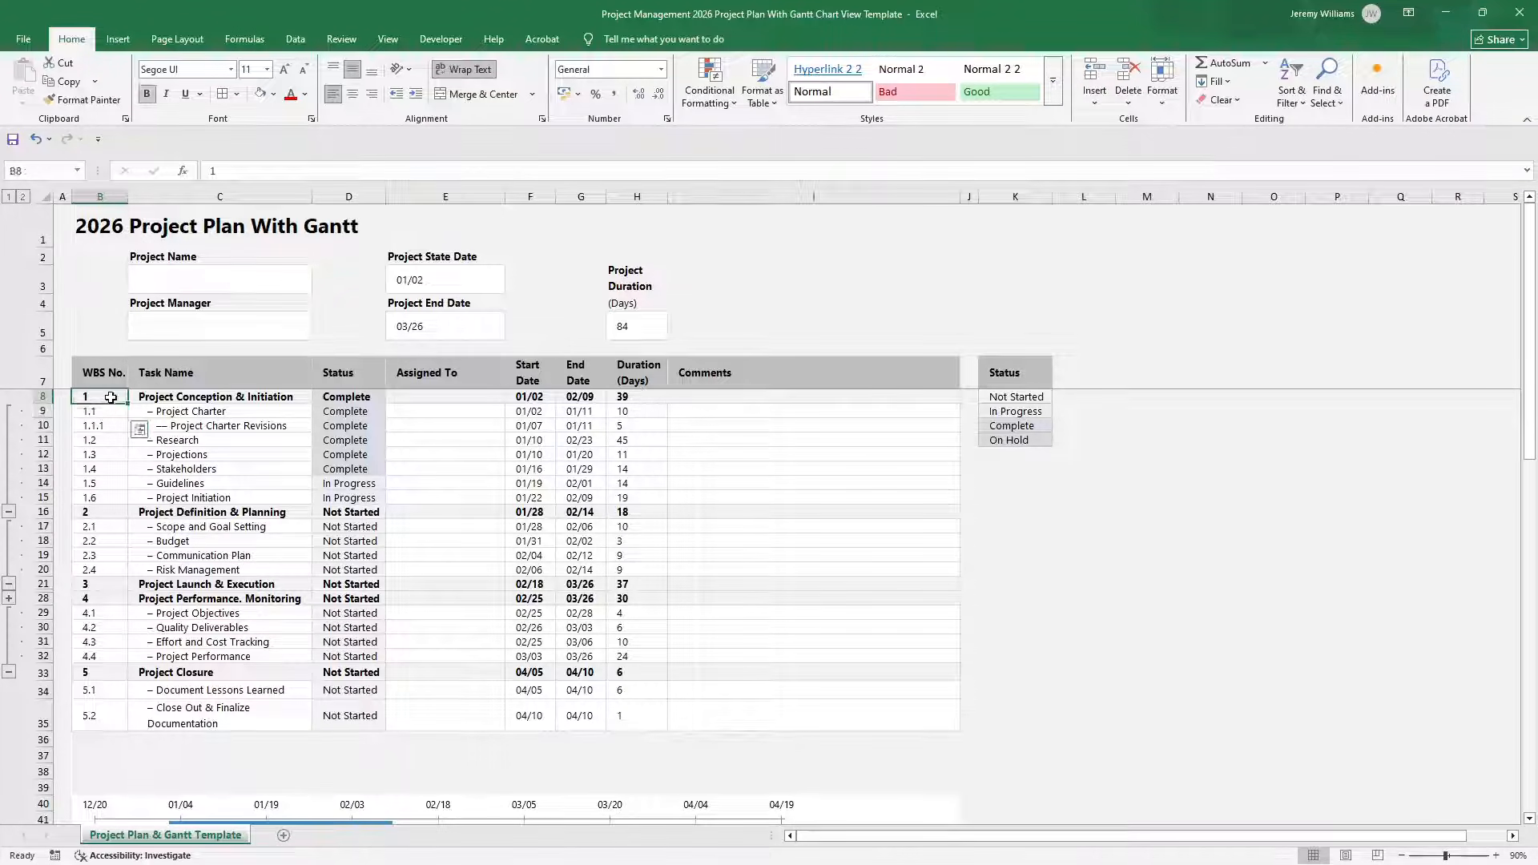
pyautogui.click(167, 411)
pyautogui.click(163, 398)
pyautogui.click(167, 411)
pyautogui.click(178, 398)
pyautogui.click(185, 410)
pyautogui.click(184, 399)
pyautogui.click(185, 411)
pyautogui.click(194, 425)
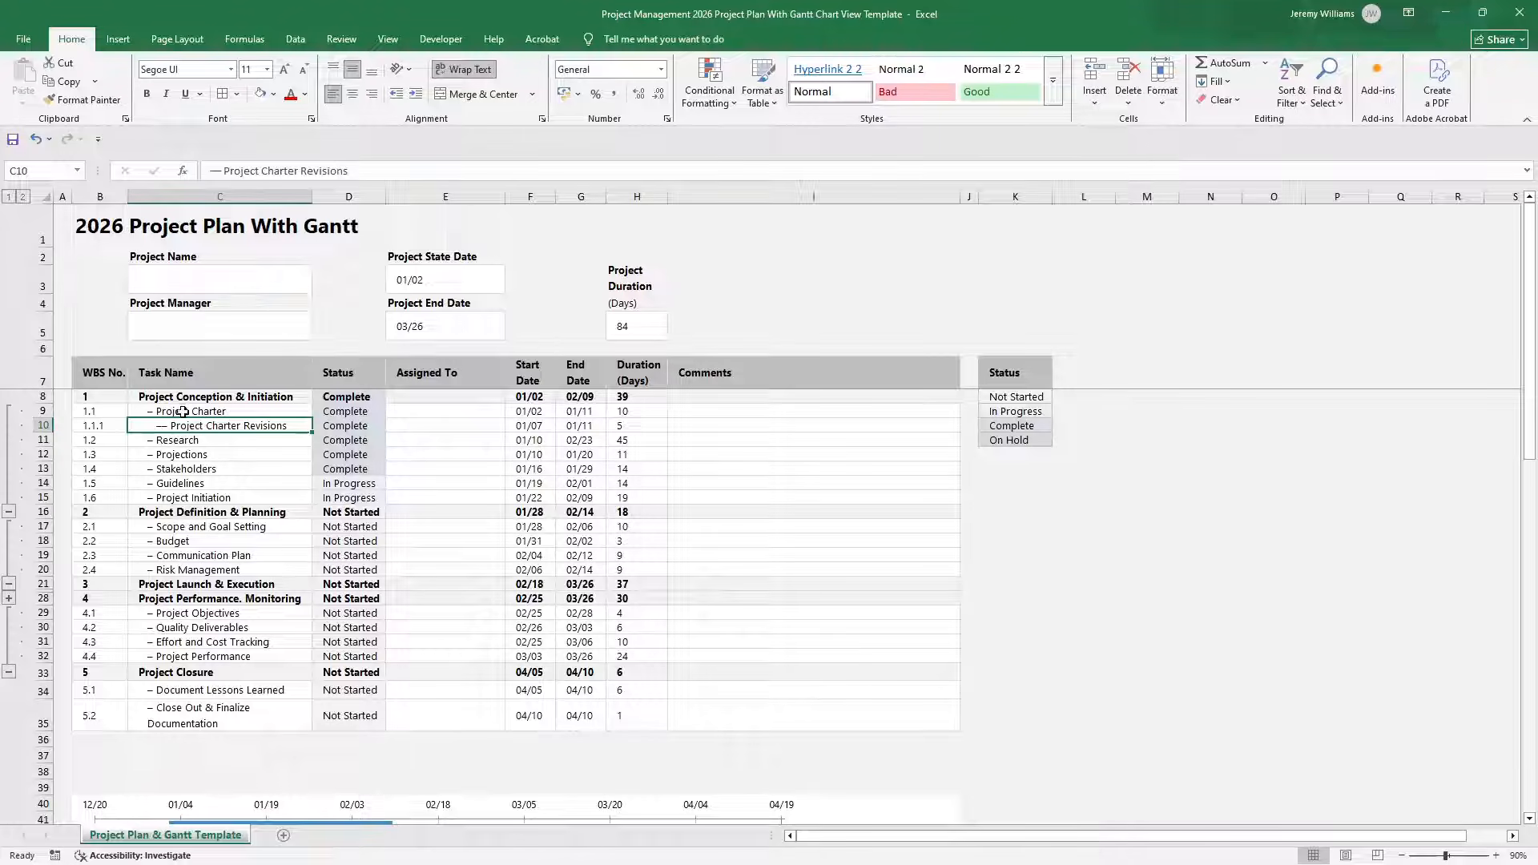
pyautogui.click(185, 412)
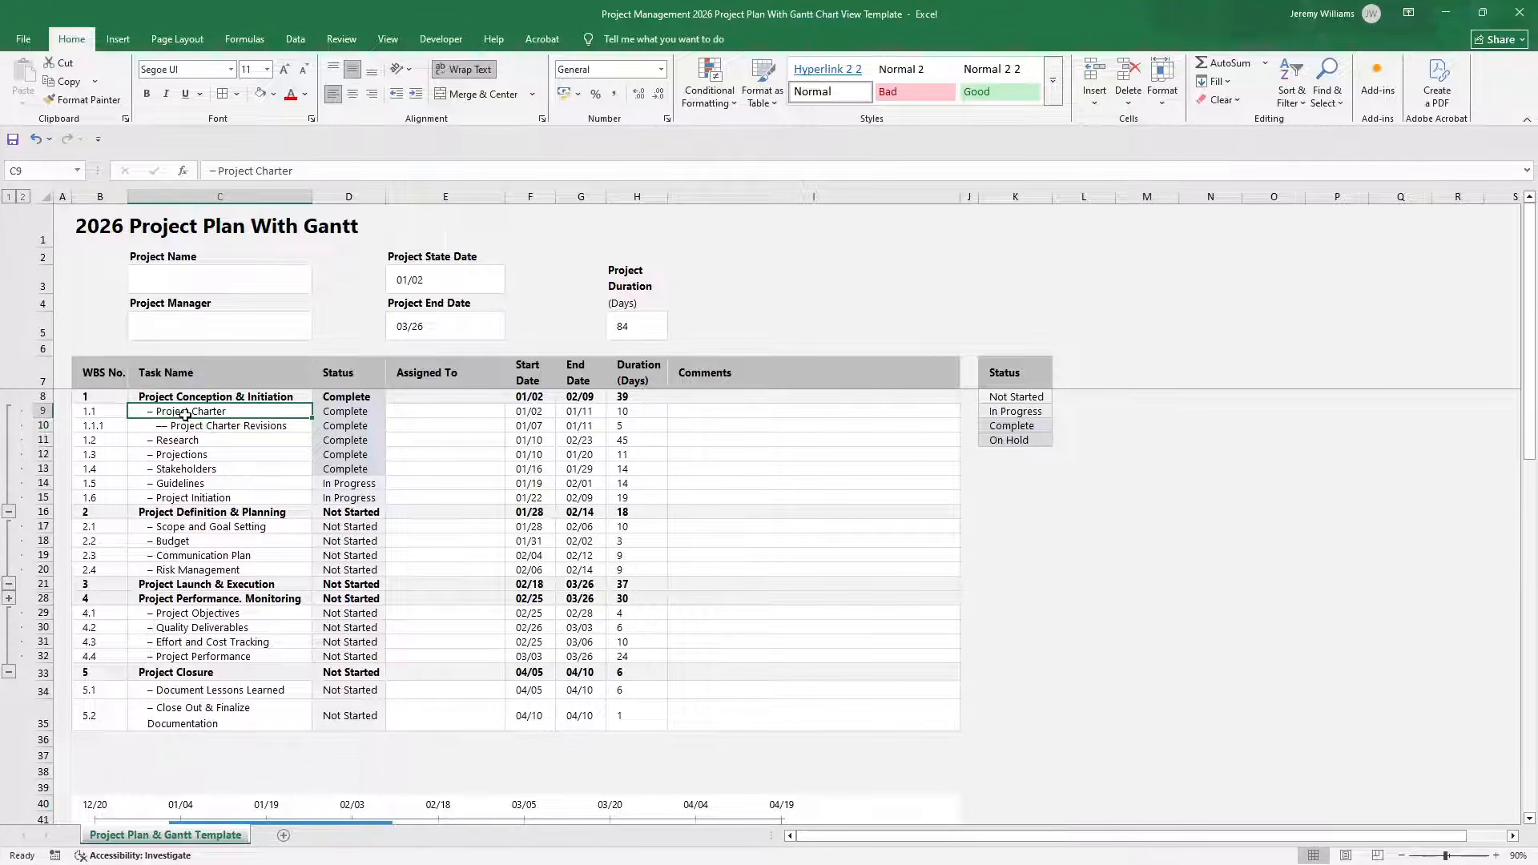
pyautogui.click(194, 425)
pyautogui.click(172, 413)
pyautogui.click(177, 425)
pyautogui.click(144, 414)
pyautogui.click(104, 414)
pyautogui.click(102, 422)
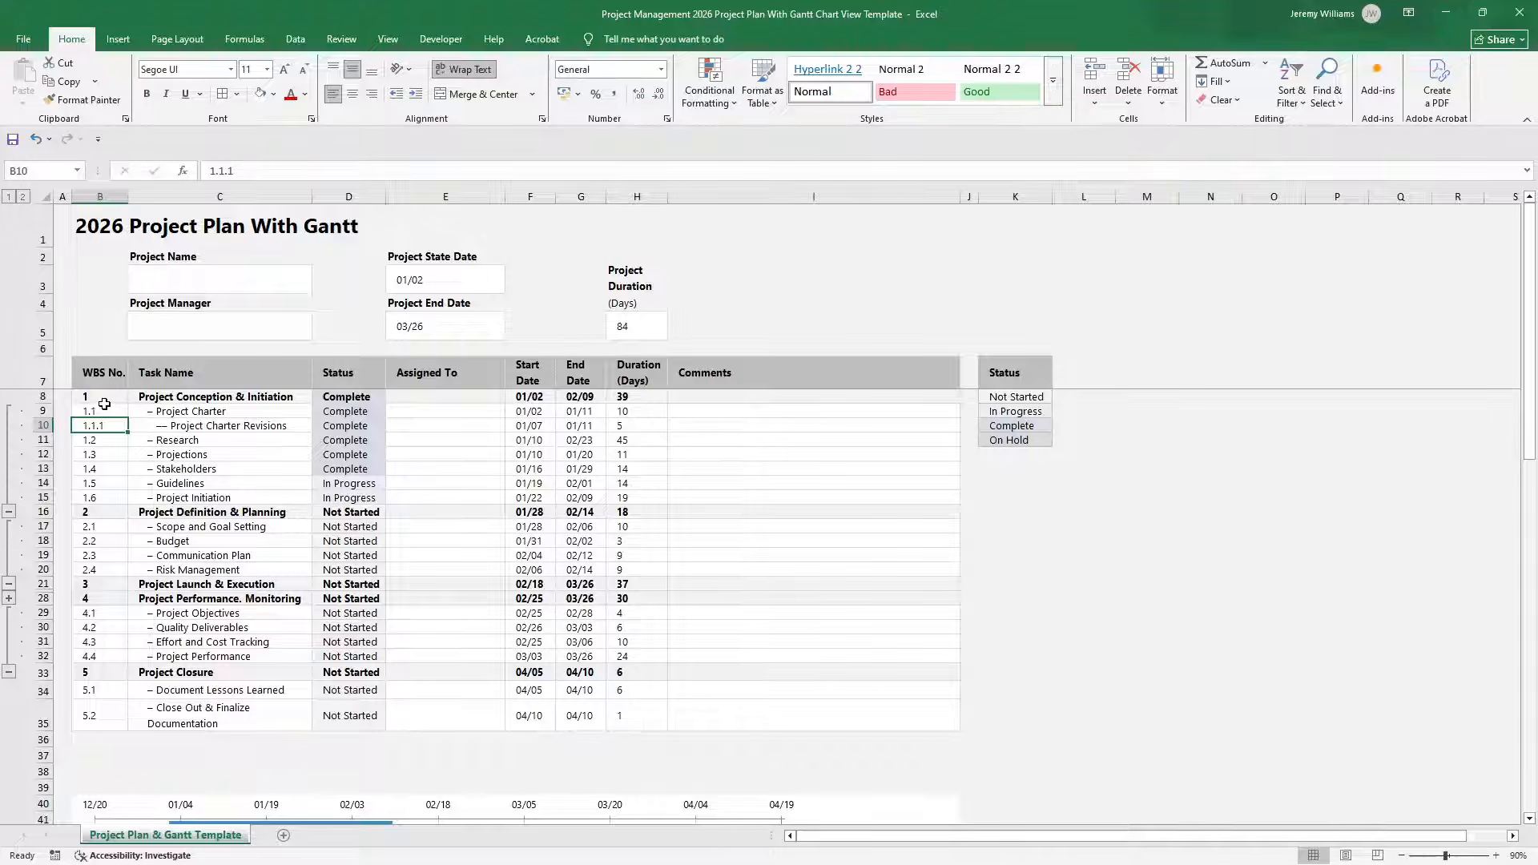
# Review the WBS numbers from phase 1 through phase 3.
pyautogui.click(105, 397)
pyautogui.click(105, 433)
pyautogui.click(103, 454)
pyautogui.click(104, 483)
pyautogui.click(110, 497)
pyautogui.click(110, 513)
pyautogui.click(109, 527)
pyautogui.click(109, 541)
pyautogui.click(109, 555)
pyautogui.click(110, 584)
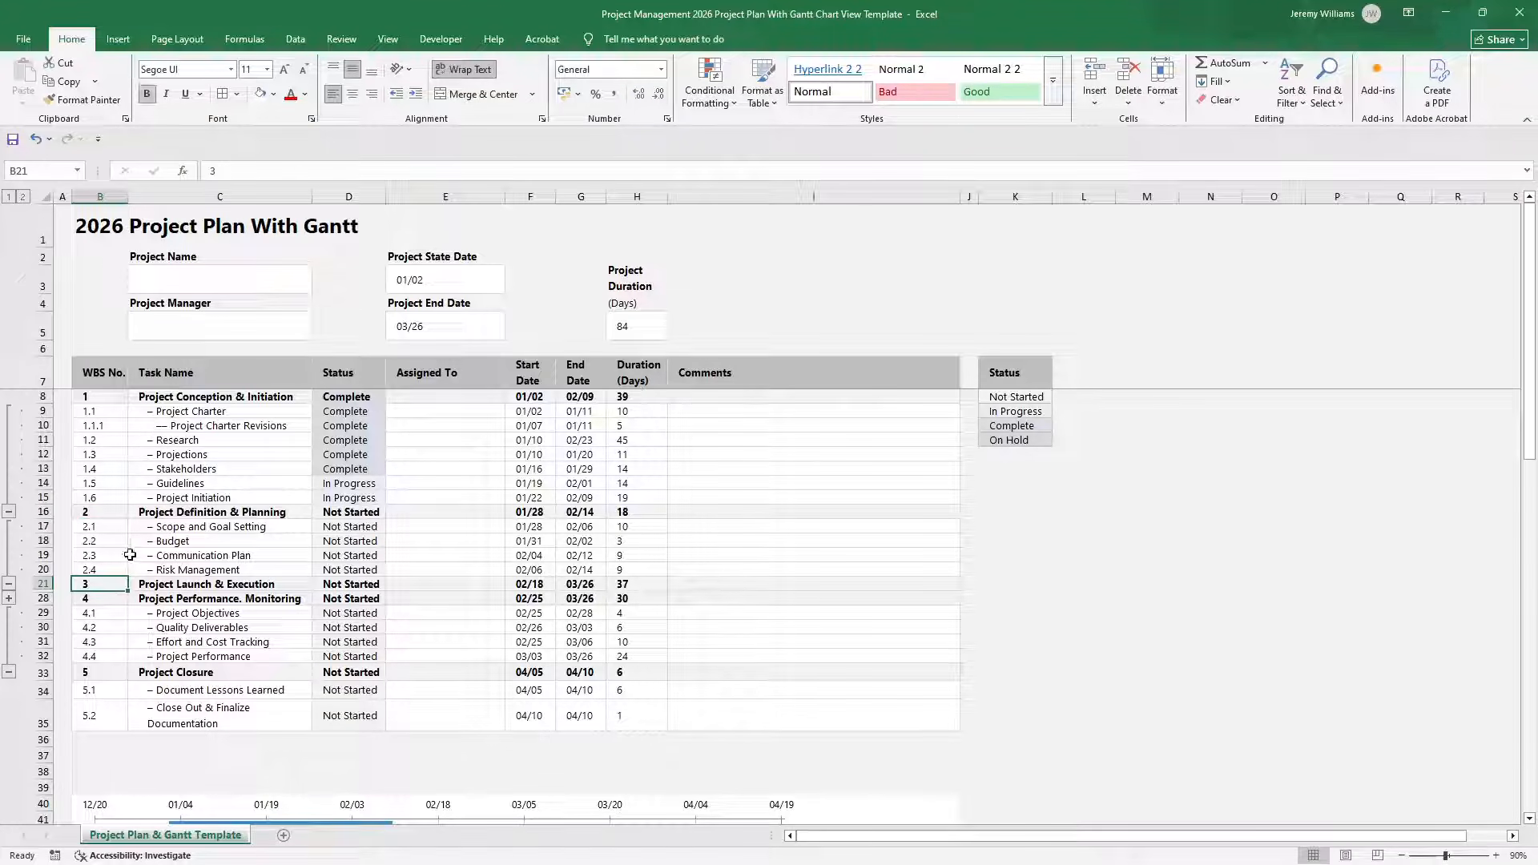
# Review the main phase rows, viewing the Project Conception & Initiation row from Task Name across to Comments.
pyautogui.click(166, 372)
pyautogui.click(190, 398)
pyautogui.moveTo(190, 398); pyautogui.dragTo(697, 397)
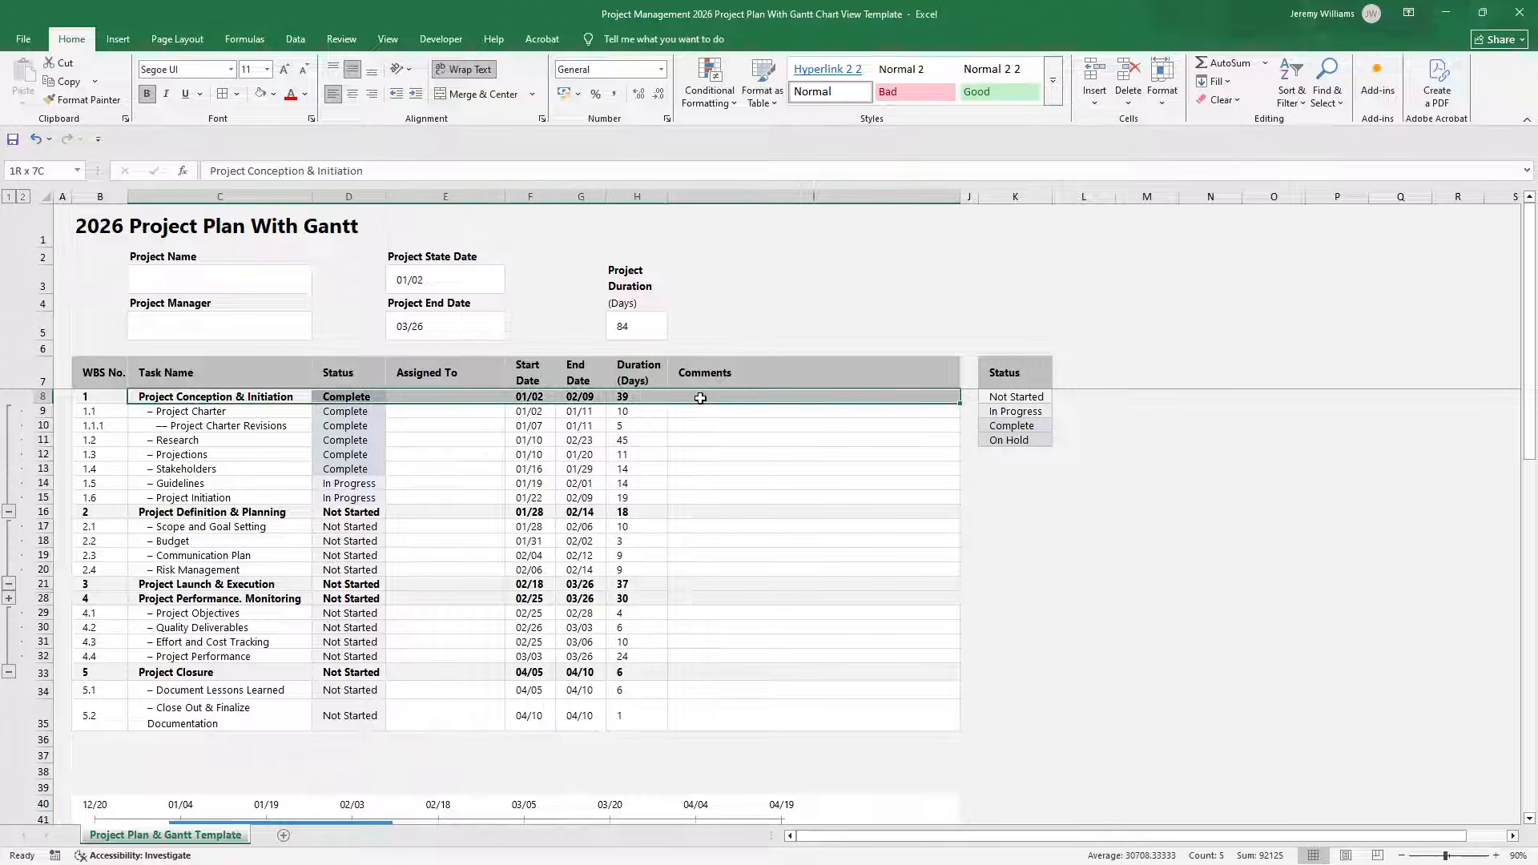
pyautogui.click(145, 510)
pyautogui.click(181, 584)
pyautogui.click(193, 600)
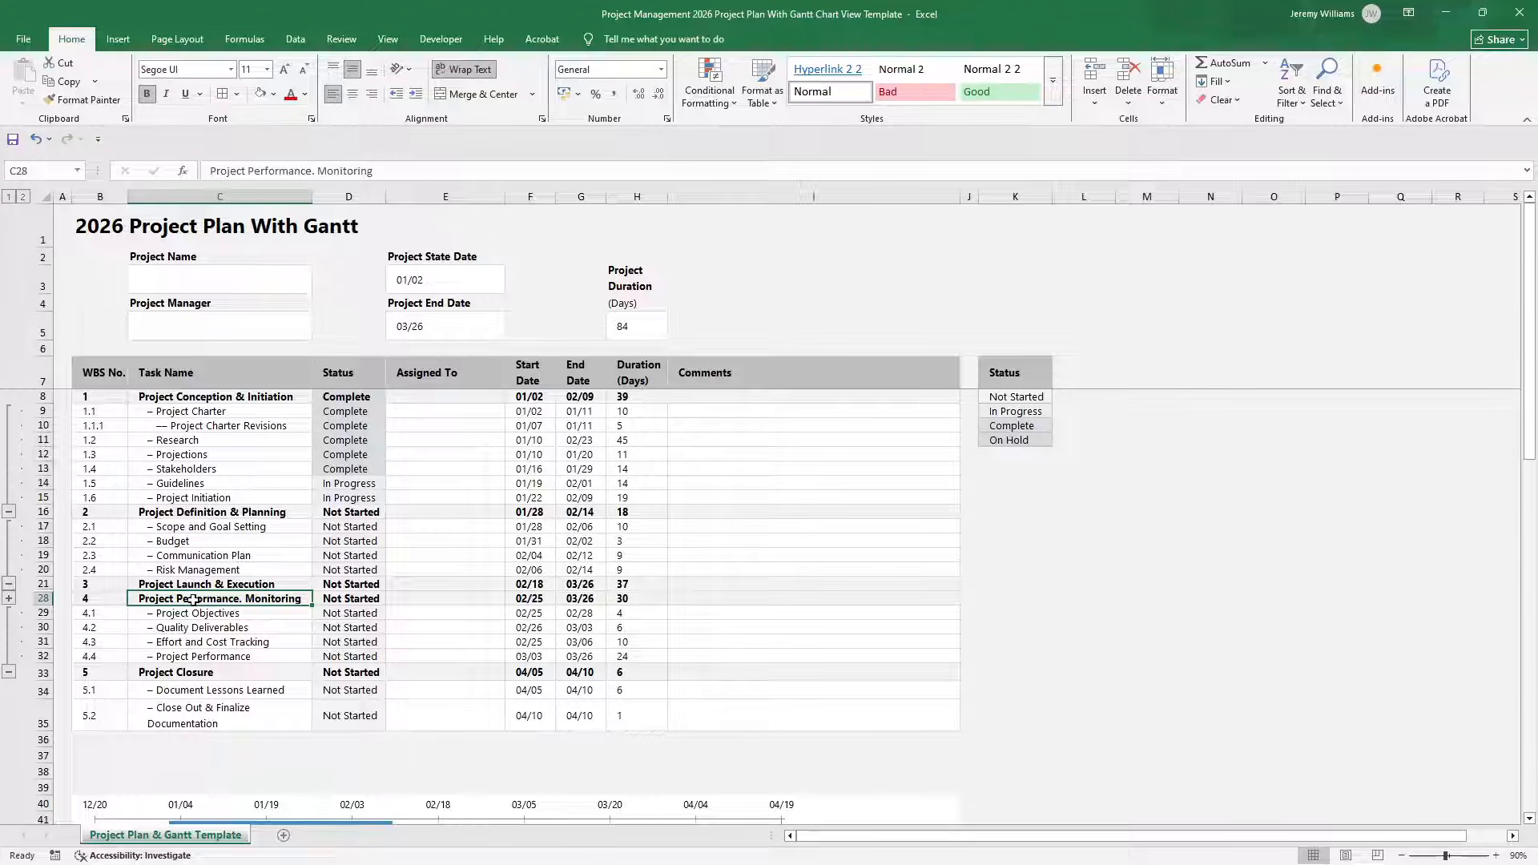
pyautogui.click(196, 674)
pyautogui.moveTo(128, 402); pyautogui.dragTo(743, 397)
pyautogui.click(431, 423)
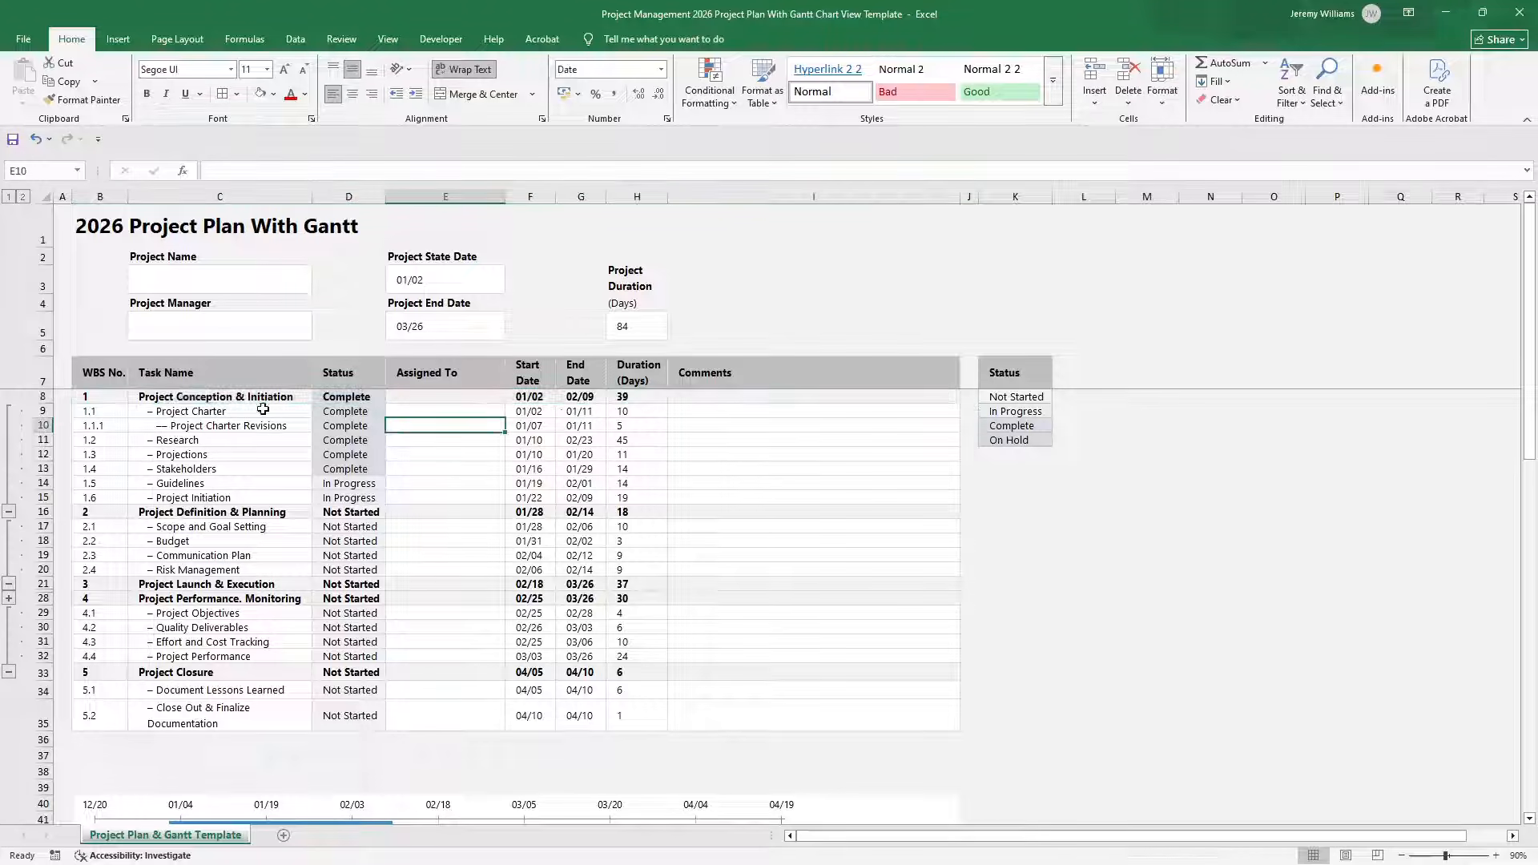
# Examine the subtasks under Project Conception & Initiation, then the full list of task names down to Close Out & Finalize Documentation.
pyautogui.click(200, 413)
pyautogui.click(213, 425)
pyautogui.click(211, 438)
pyautogui.moveTo(197, 412); pyautogui.dragTo(215, 483)
pyautogui.click(219, 506)
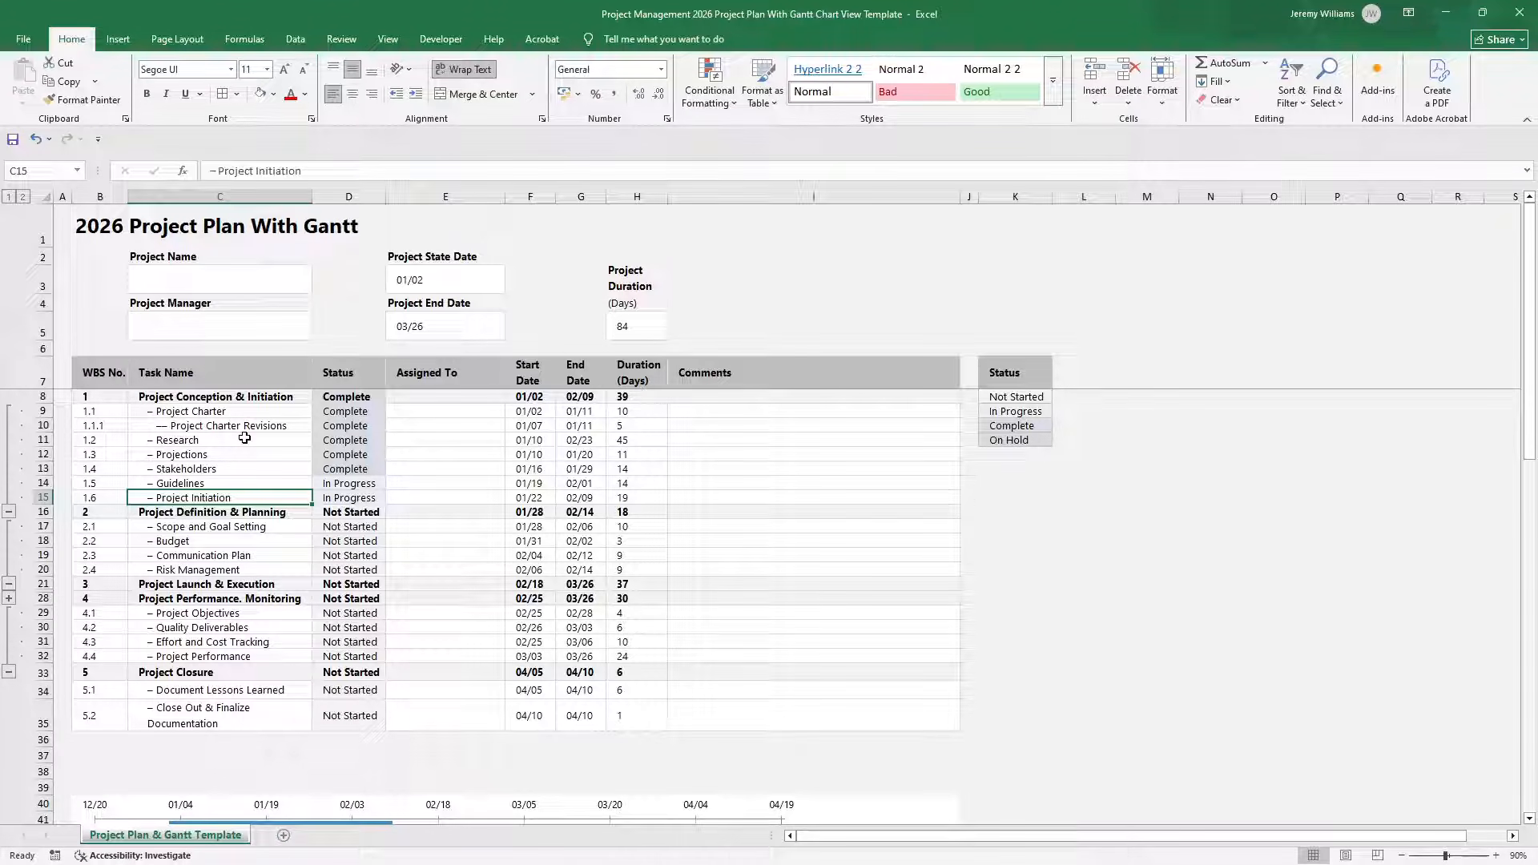
pyautogui.click(237, 413)
pyautogui.click(237, 424)
pyautogui.click(234, 412)
pyautogui.click(235, 424)
pyautogui.click(227, 411)
pyautogui.click(233, 425)
pyautogui.click(233, 412)
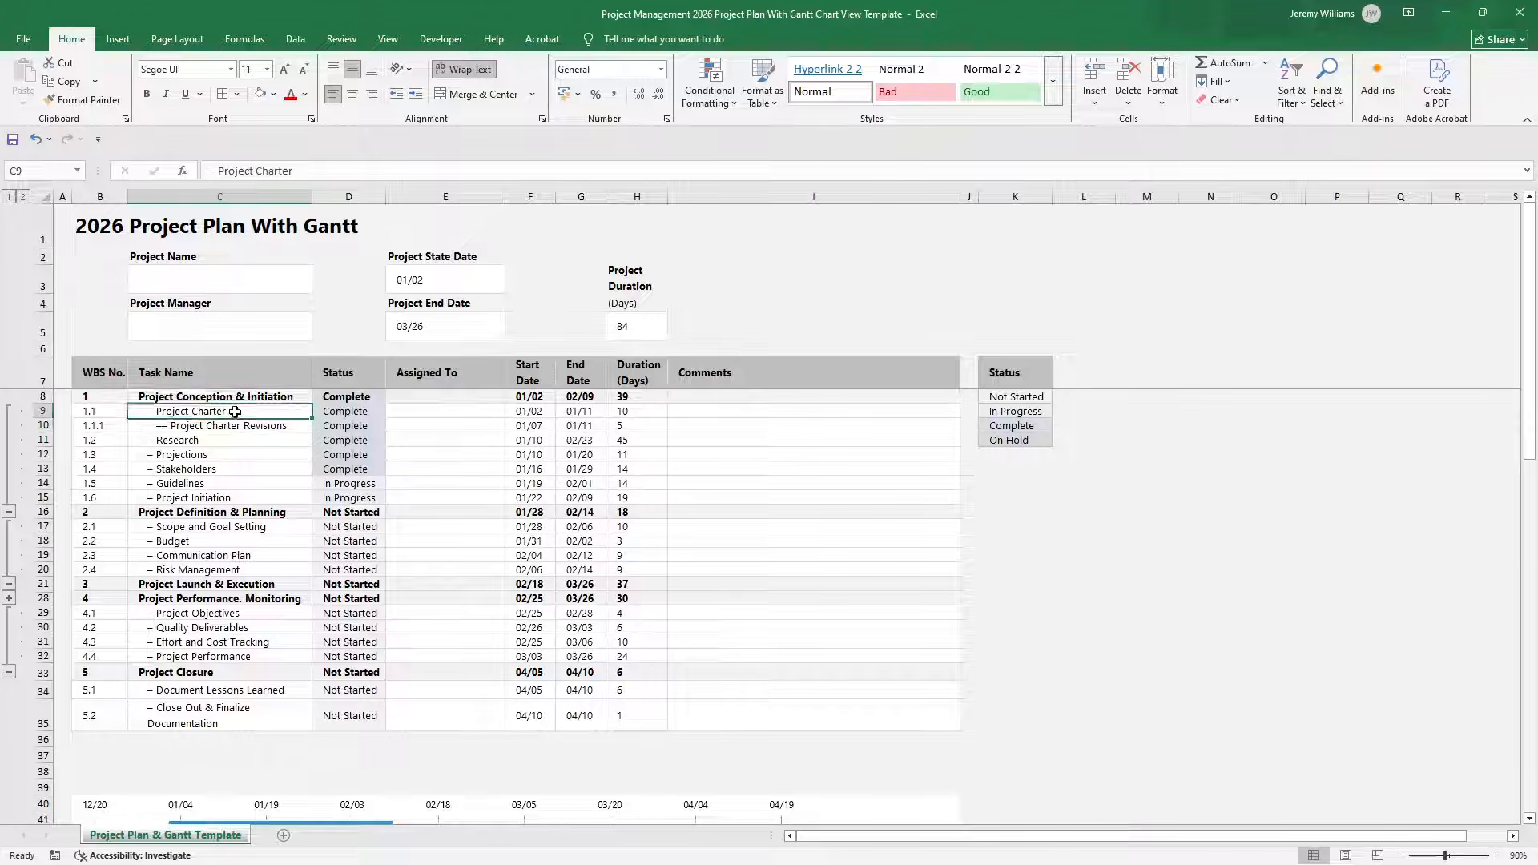
pyautogui.moveTo(216, 397); pyautogui.dragTo(225, 711)
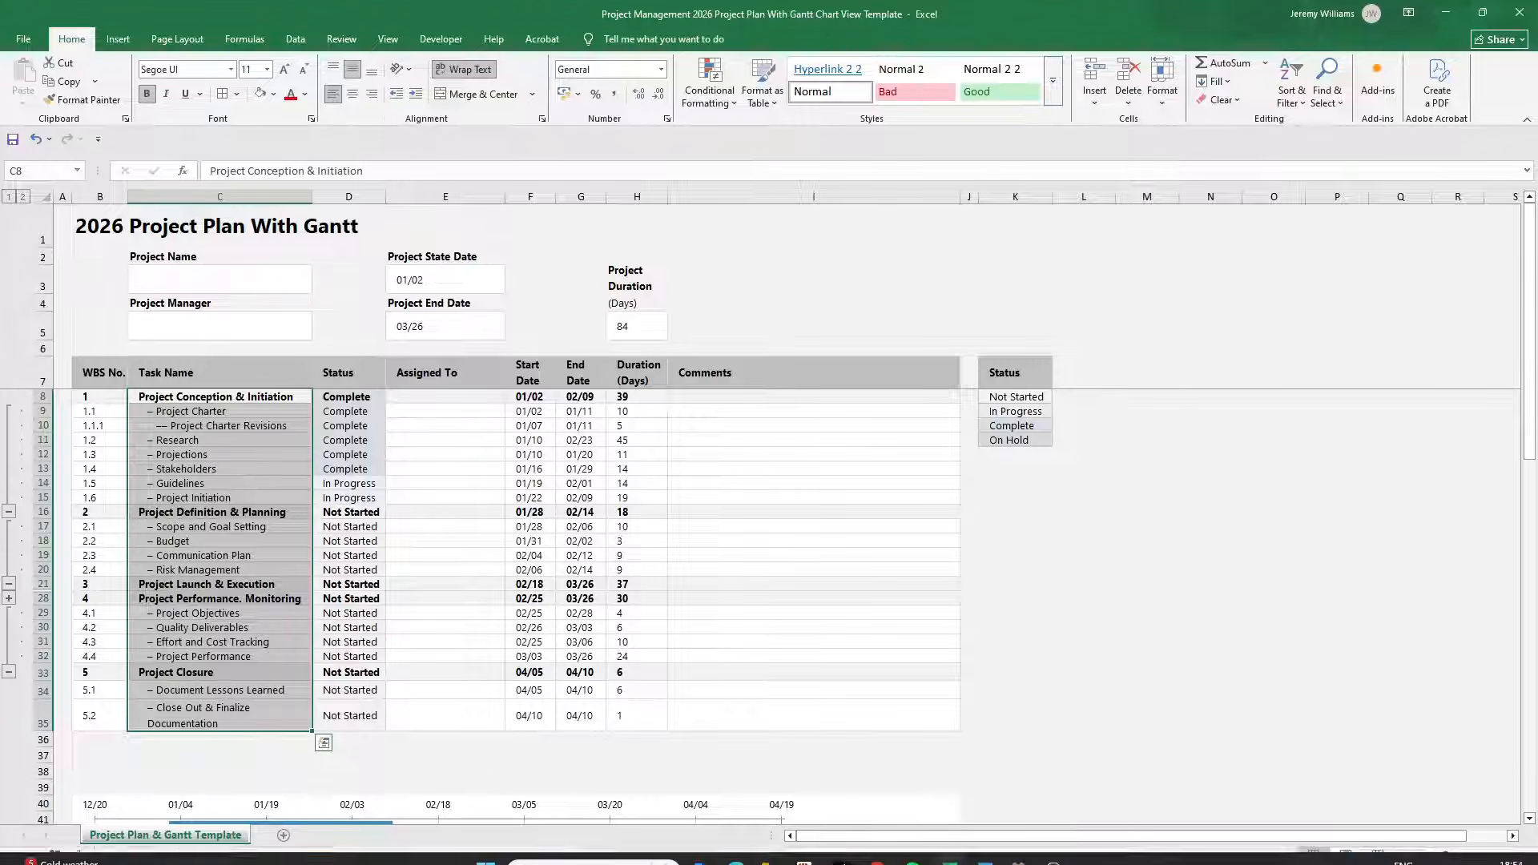
# Switch to Chrome, discard the Google search on project closure tasks, and review the ChatGPT prompt and its listed project phases.
pyautogui.click(872, 854)
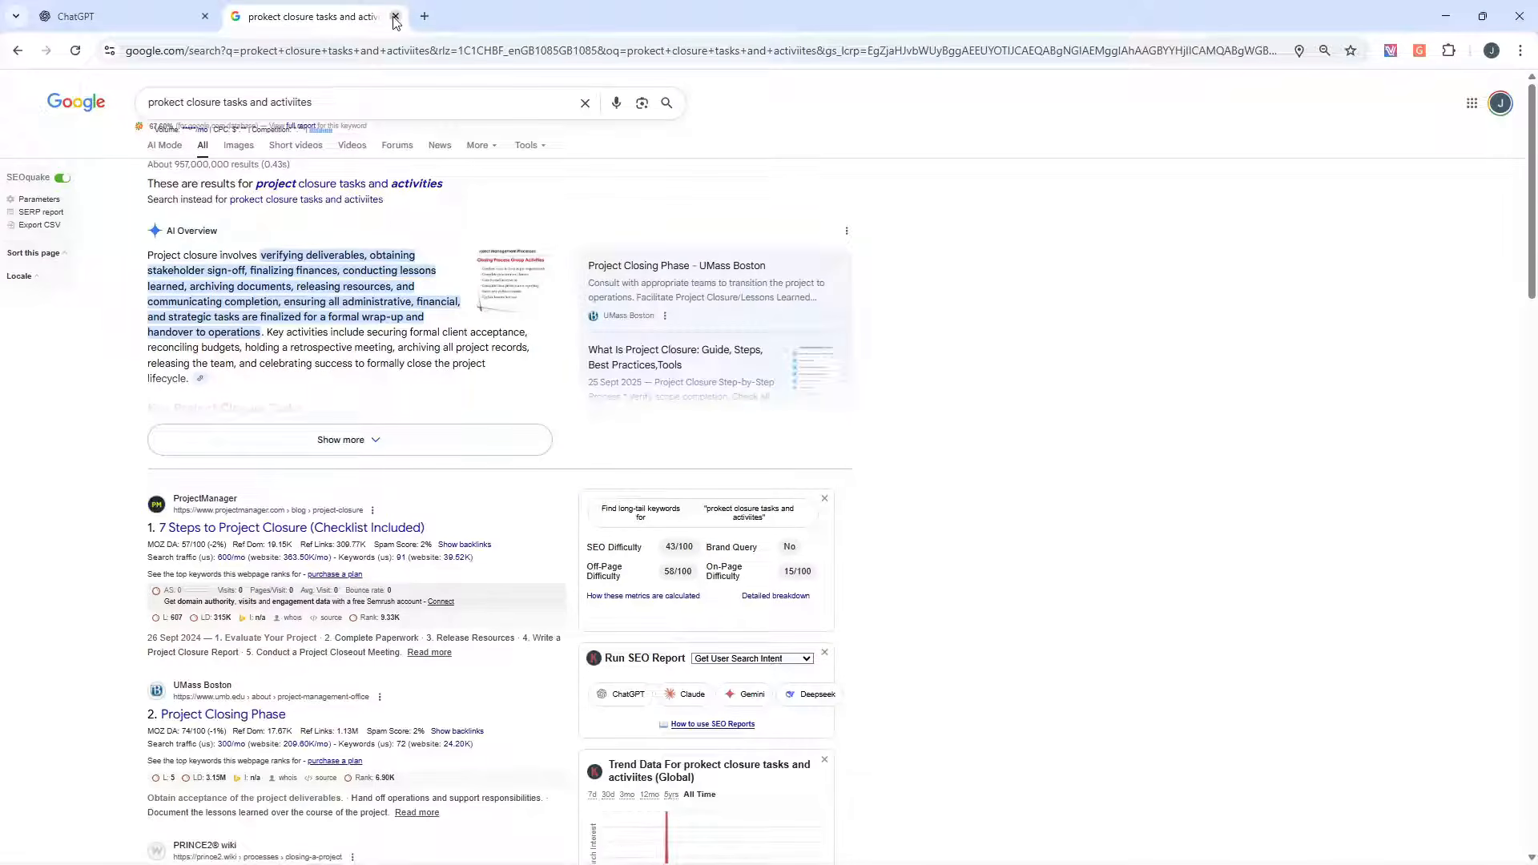
pyautogui.click(391, 16)
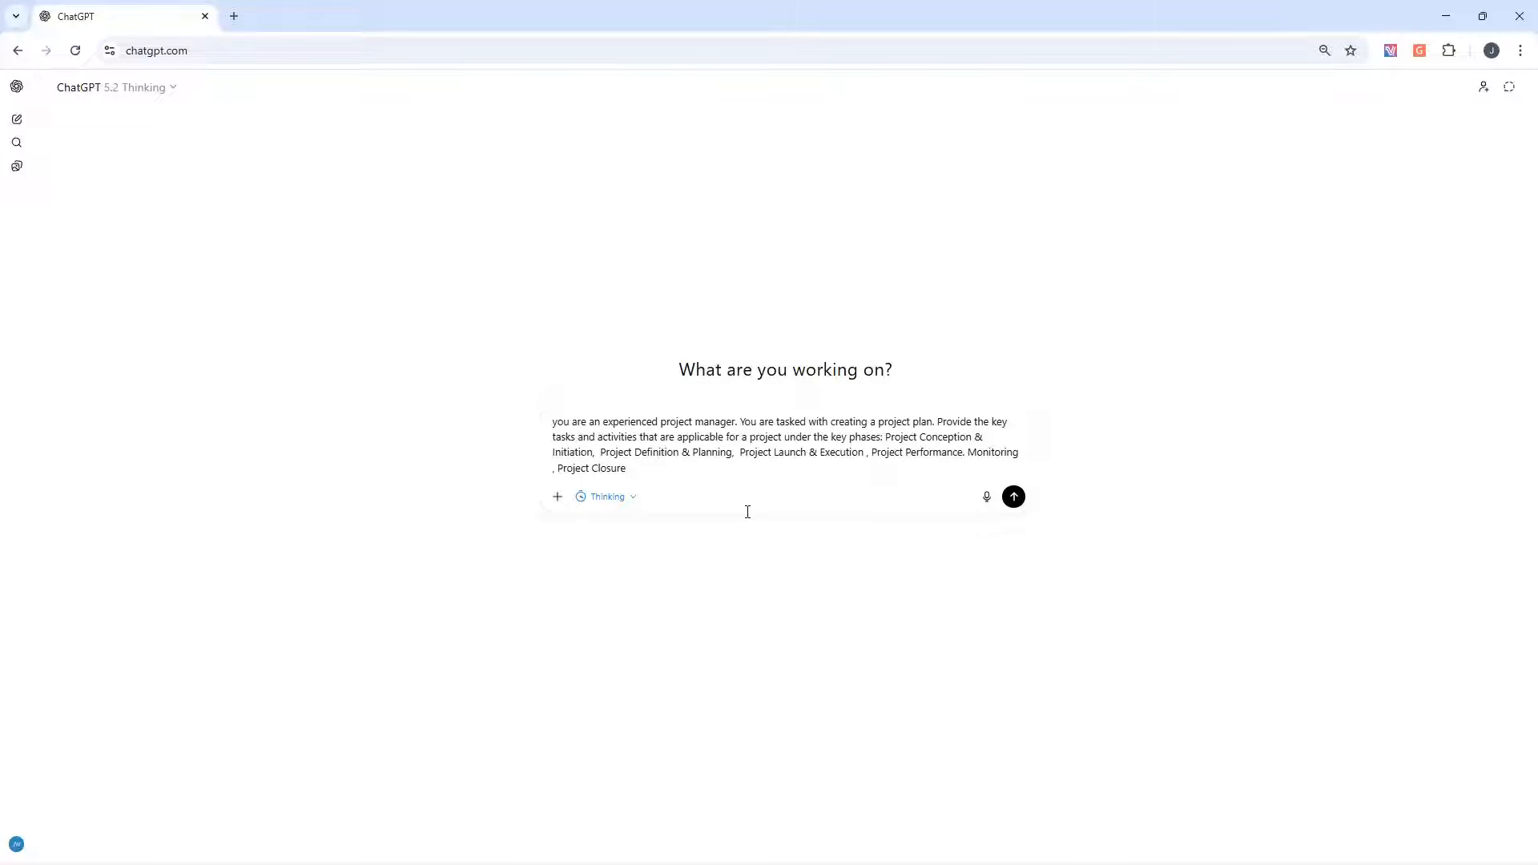
pyautogui.tripleClick(595, 437)
pyautogui.click(824, 587)
pyautogui.moveTo(893, 438); pyautogui.dragTo(901, 449)
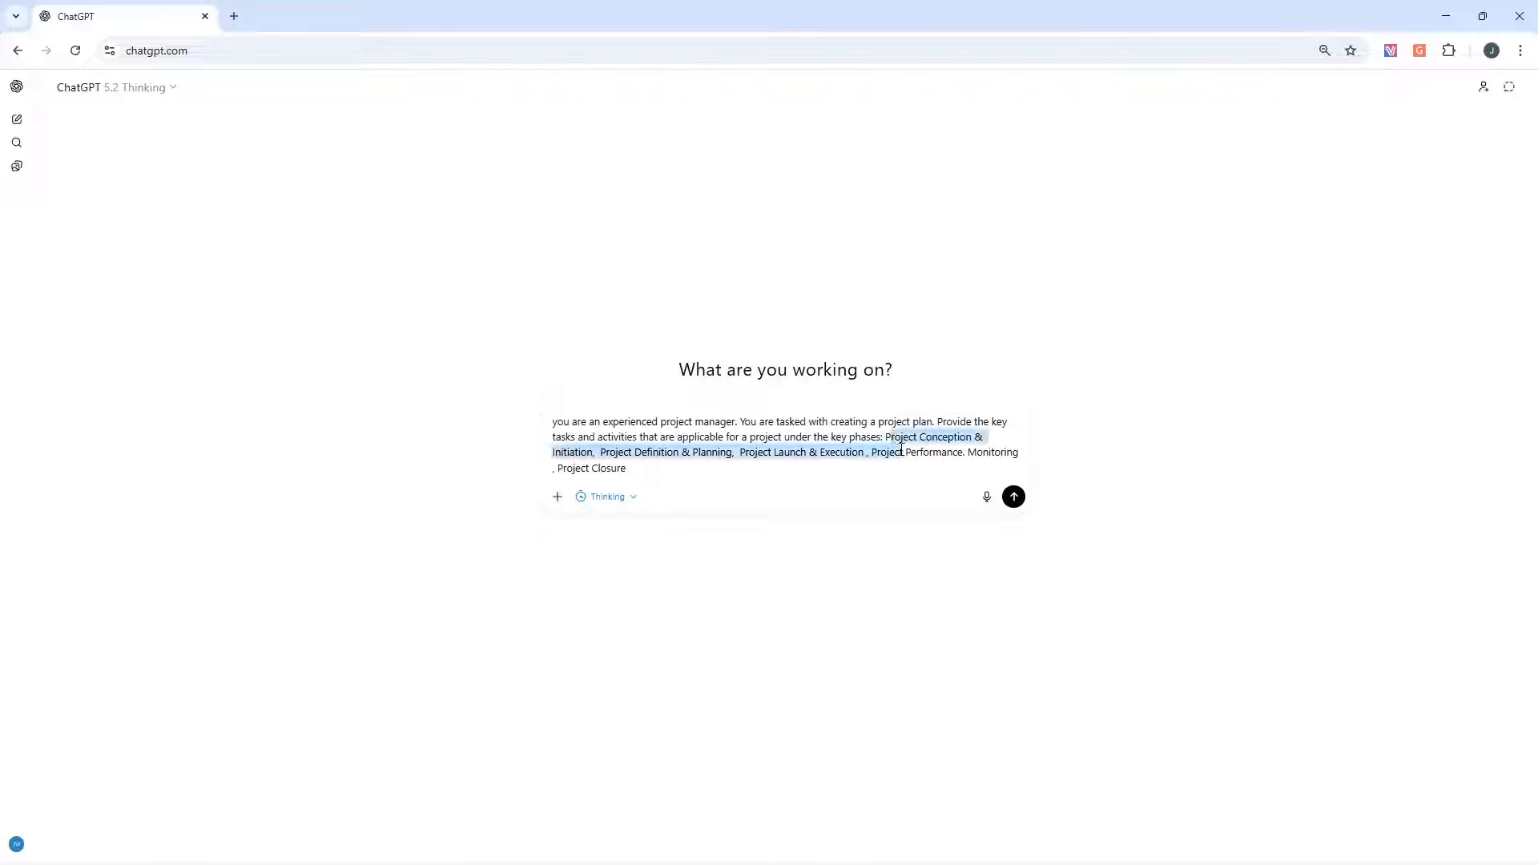
# Add "for a finance project" after "creating a project plan" in the ChatGPT prompt and select the whole prompt.
pyautogui.click(859, 464)
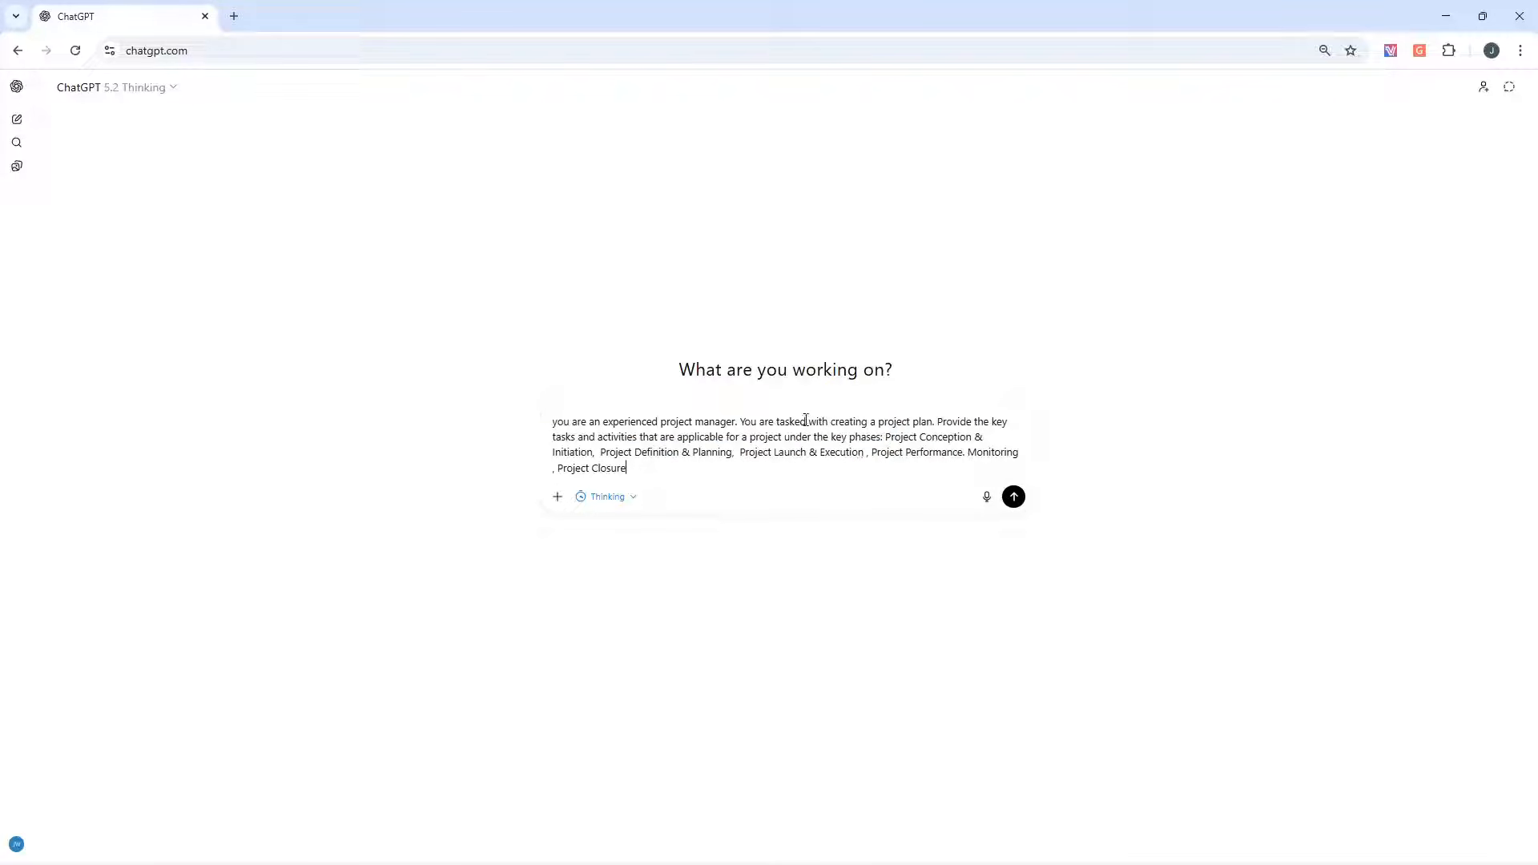
pyautogui.write('for a finance project')
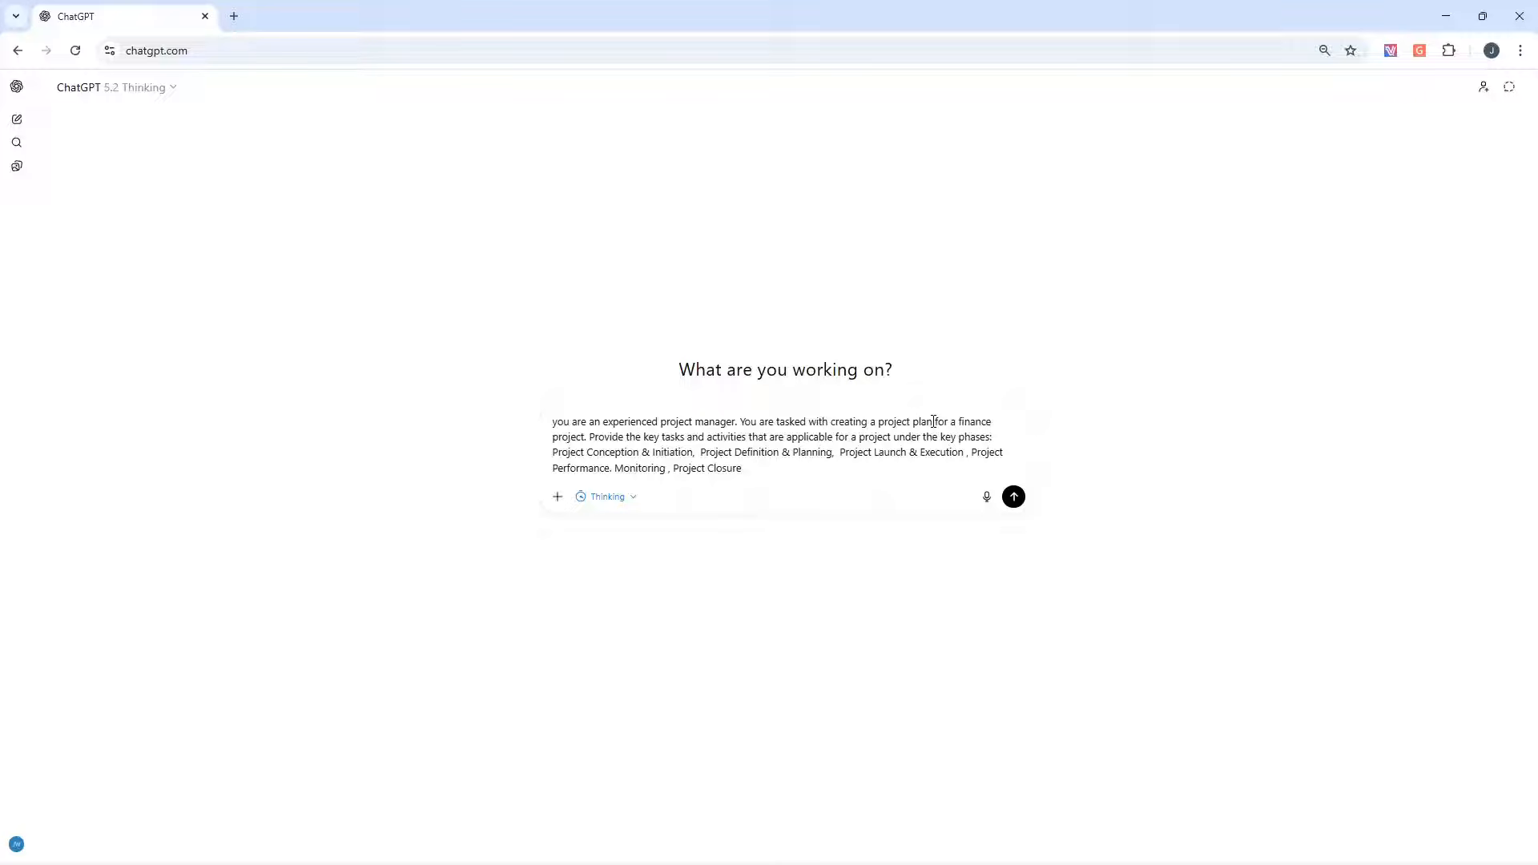
pyautogui.hotkey('ctrl', 'a')
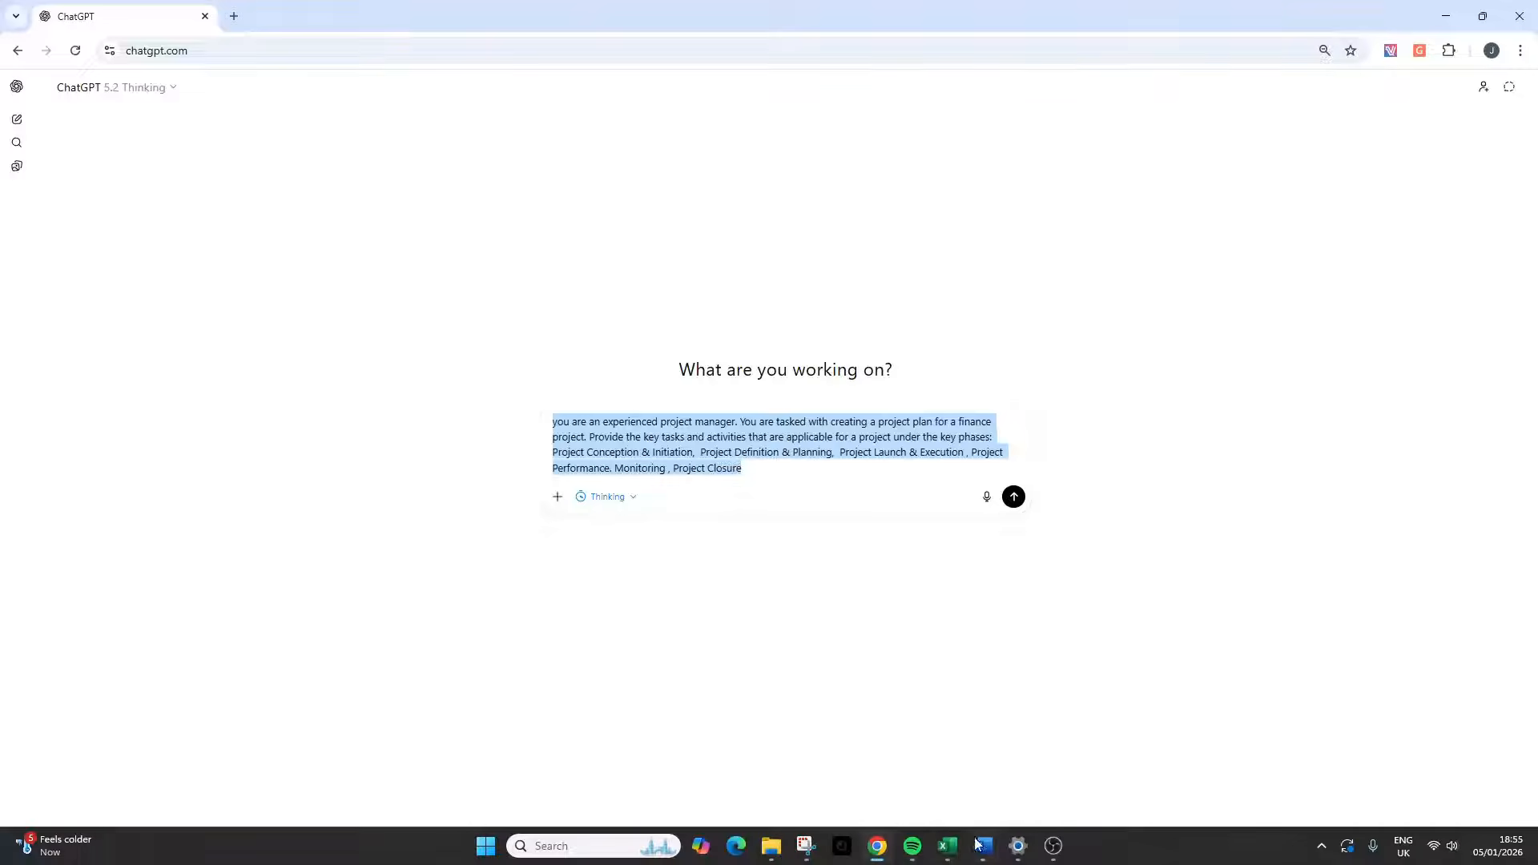
# Switch back to the 2026 Project Plan With Gantt workbook in Excel and clear the task list selection.
pyautogui.moveTo(953, 847)
pyautogui.moveTo(872, 777)
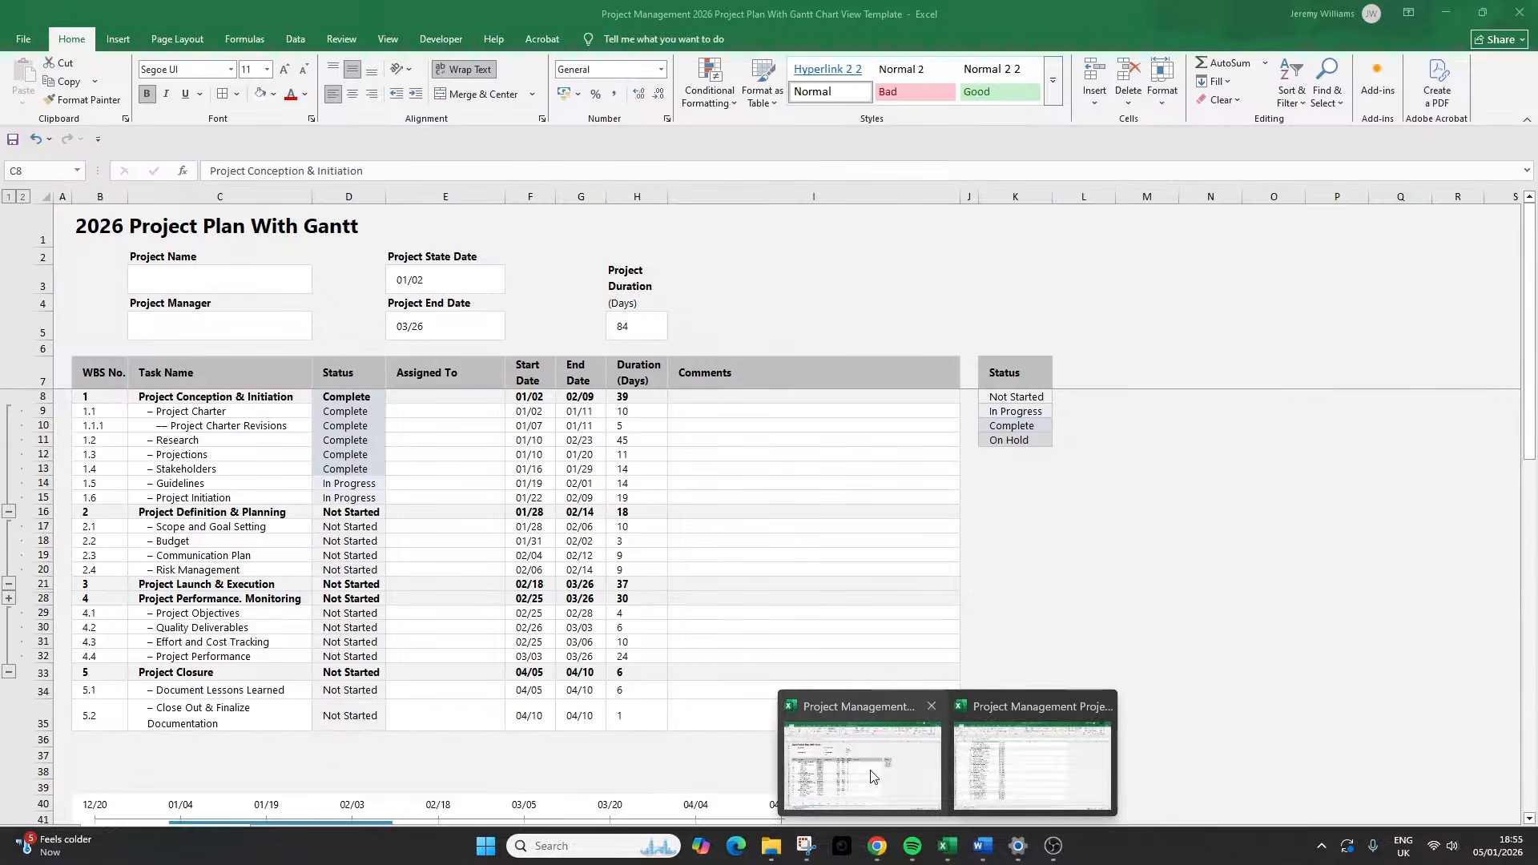
pyautogui.click(872, 777)
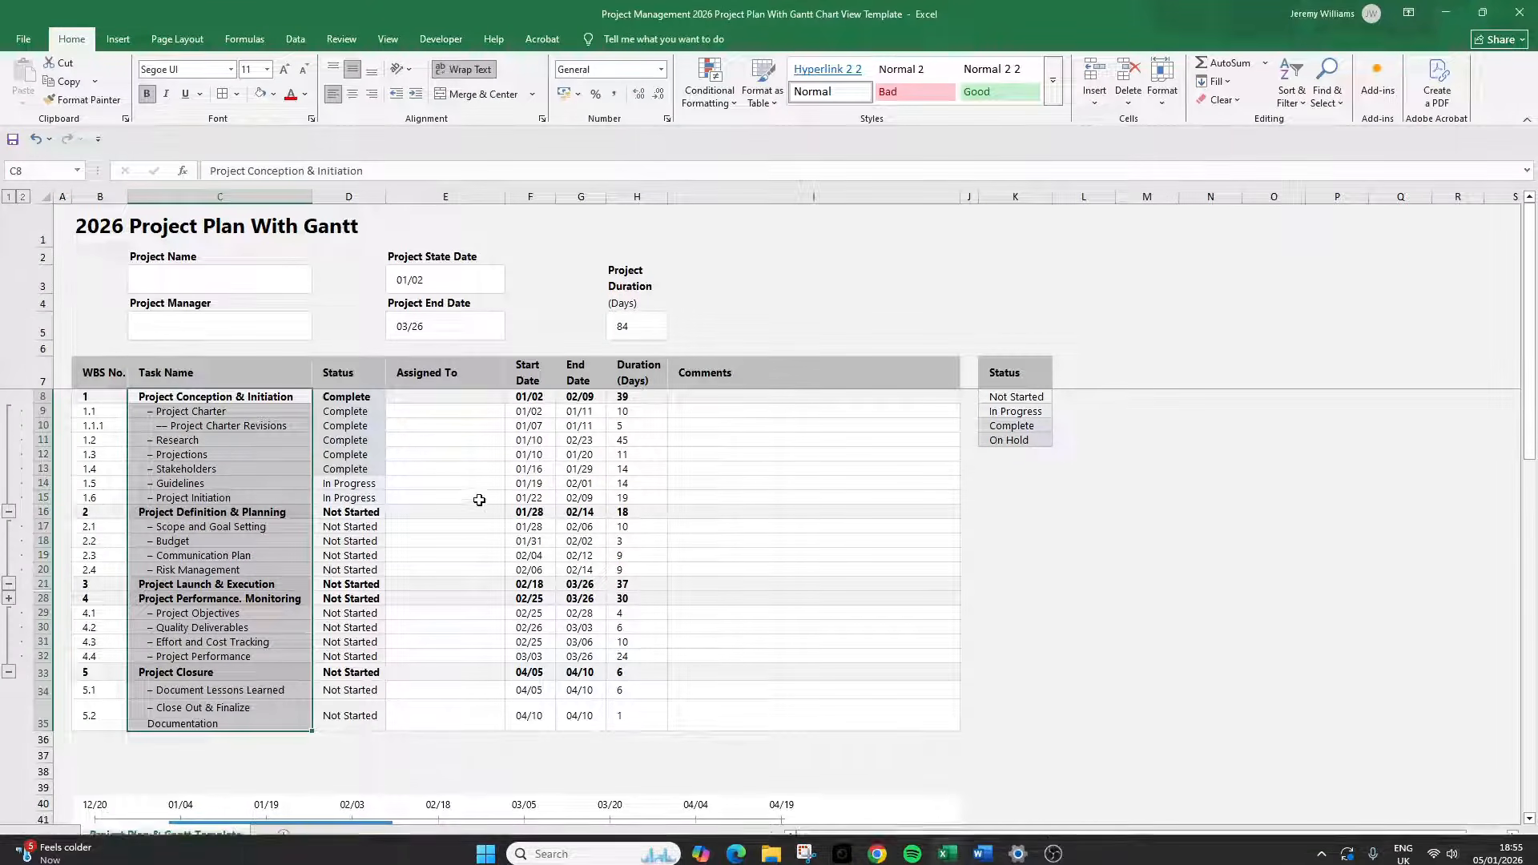
pyautogui.click(427, 453)
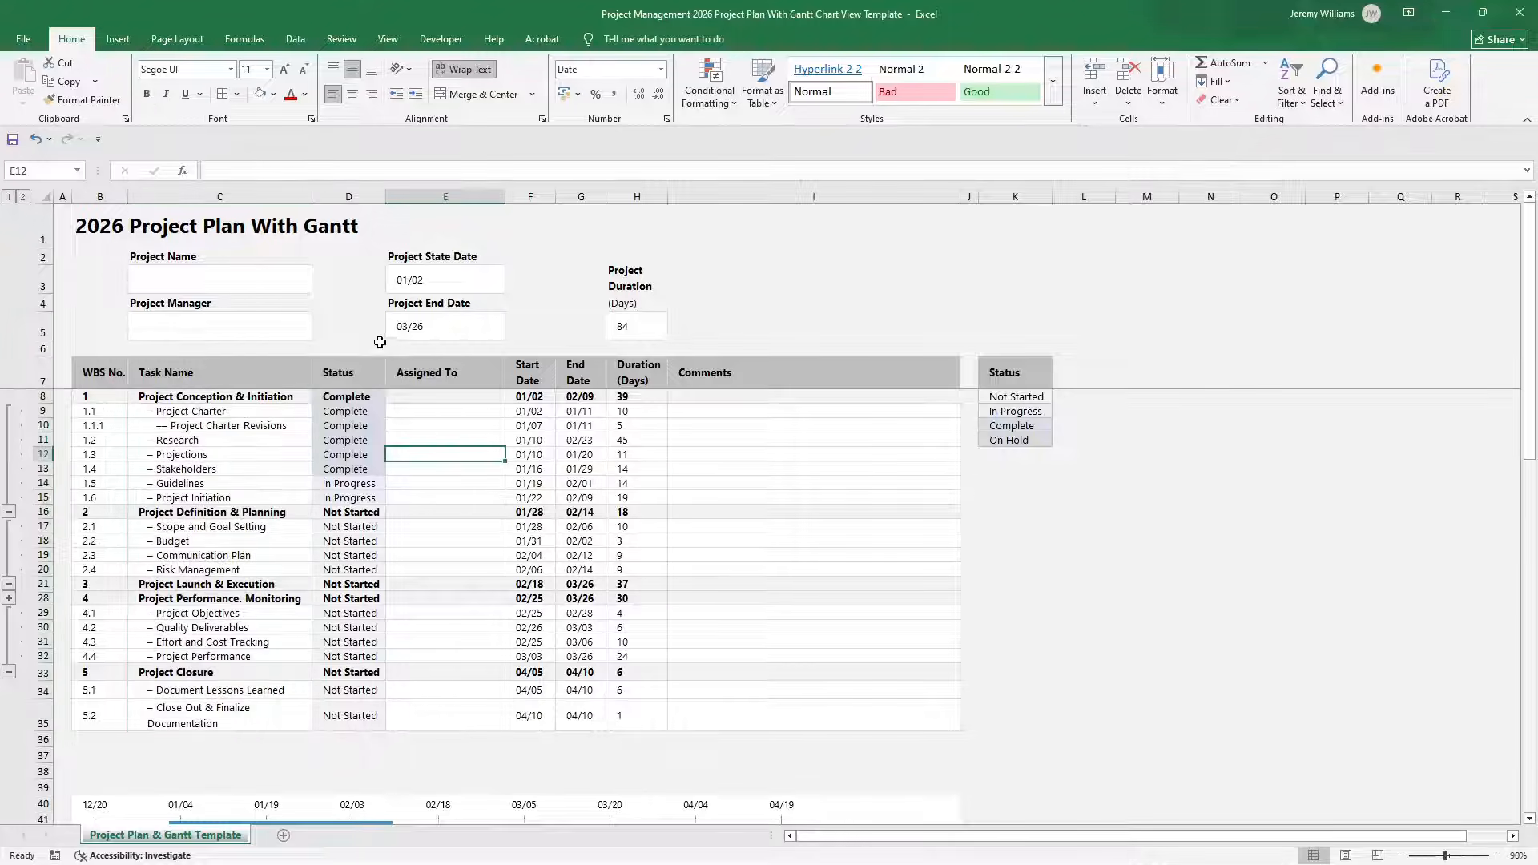
# Insert a column between Task Name and Status and head it "Task Description".
pyautogui.rightClick(352, 196)
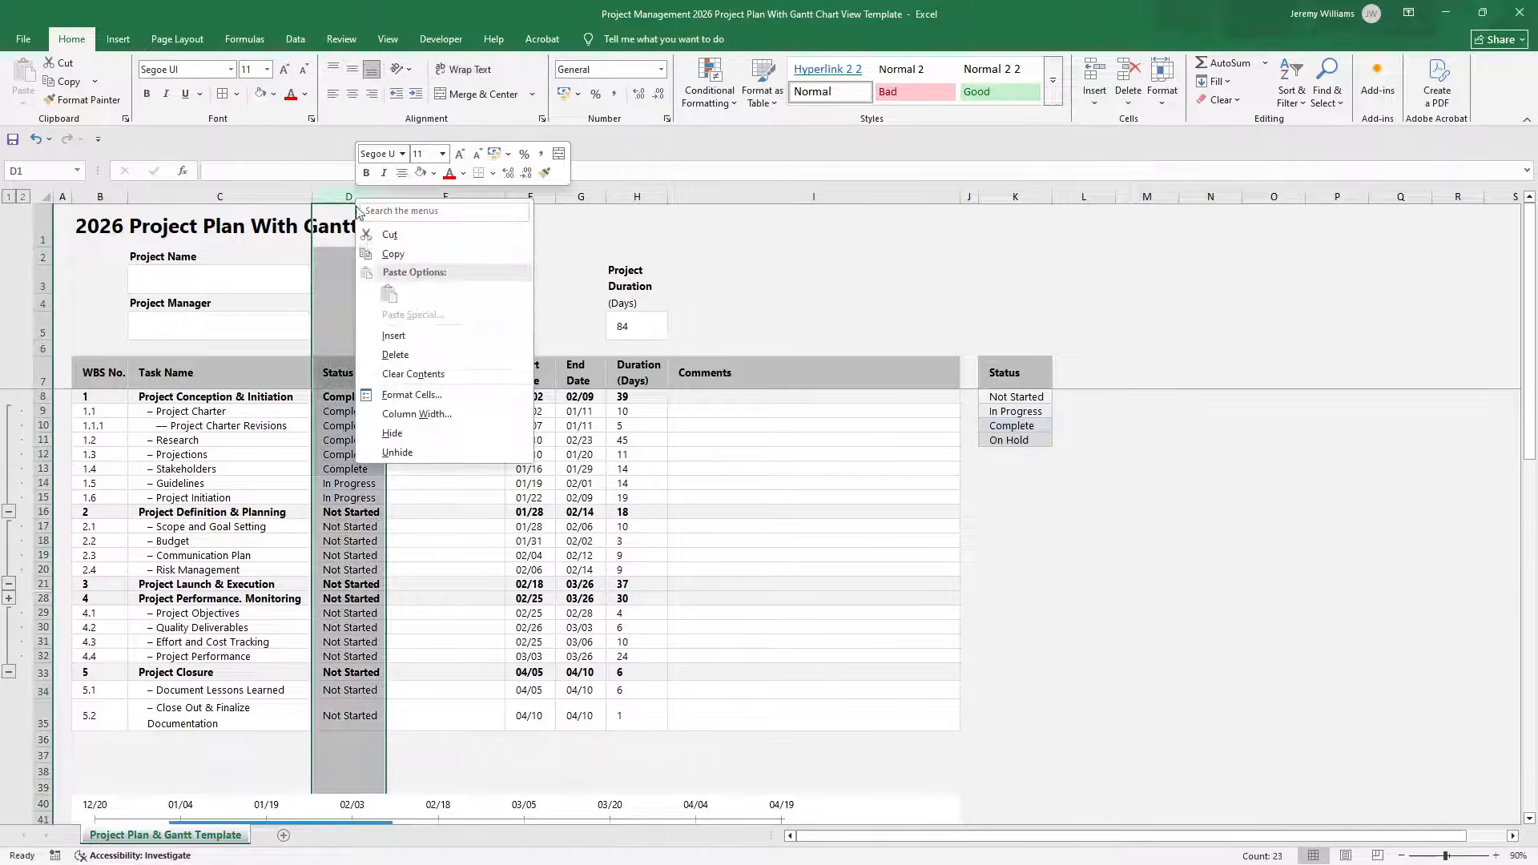
pyautogui.click(393, 336)
pyautogui.moveTo(213, 376); pyautogui.dragTo(220, 627)
pyautogui.click(386, 376)
pyautogui.write('Task')
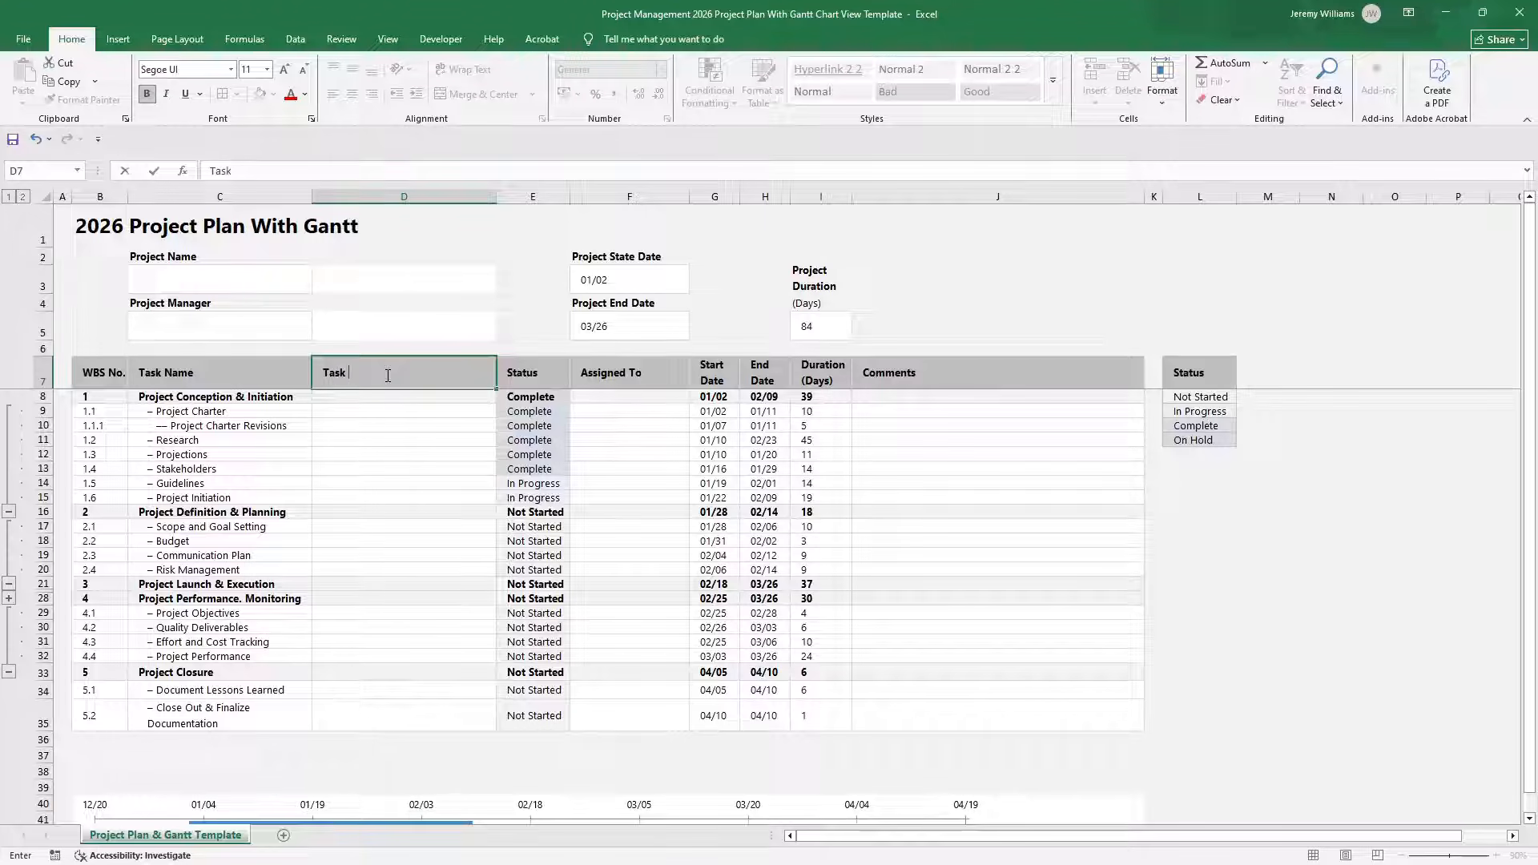
pyautogui.write(' Description')
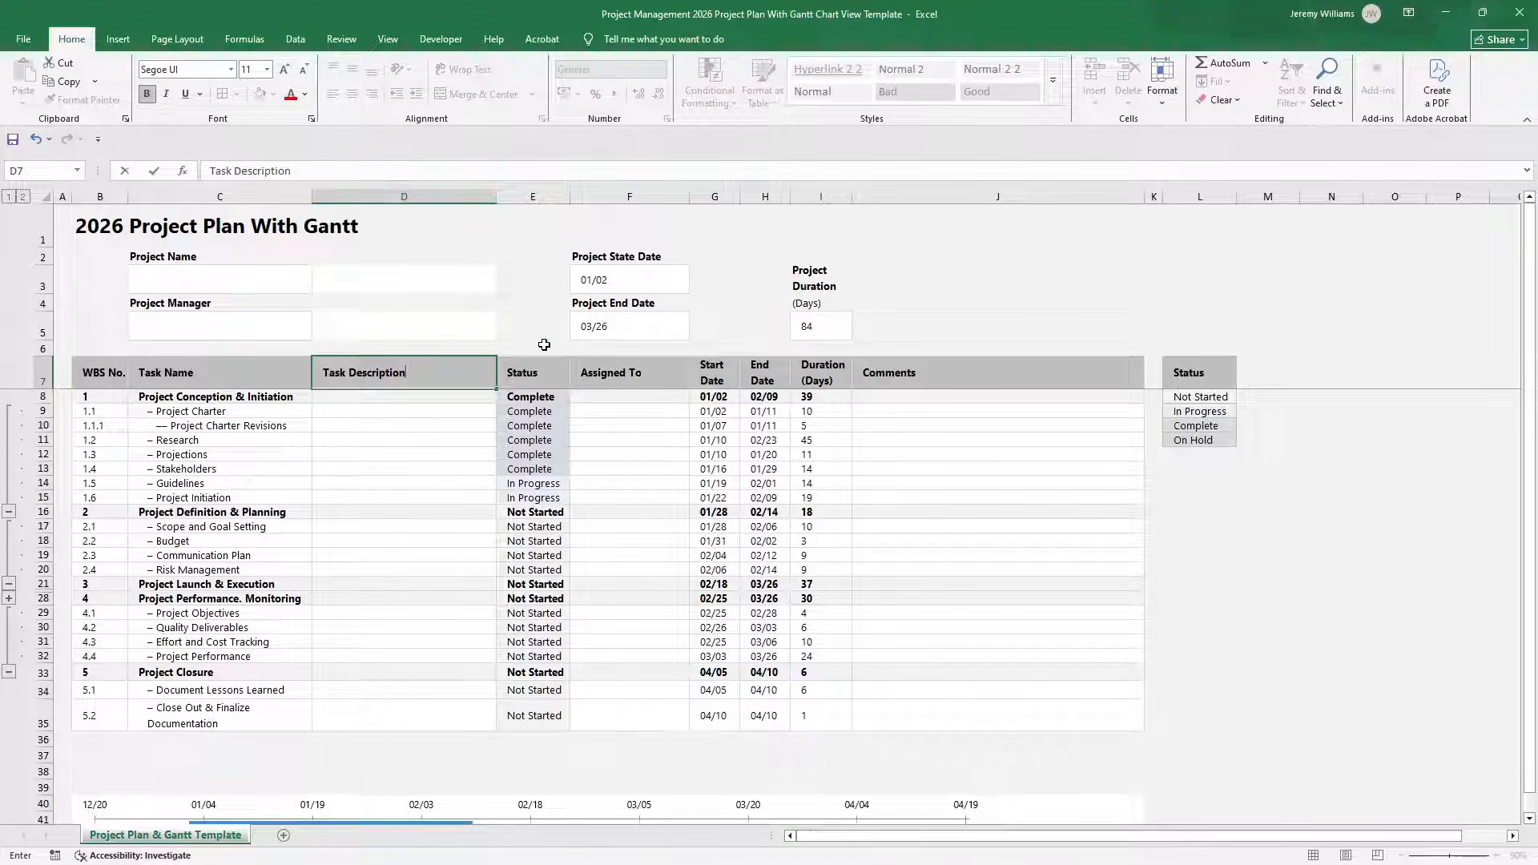
pyautogui.click(360, 409)
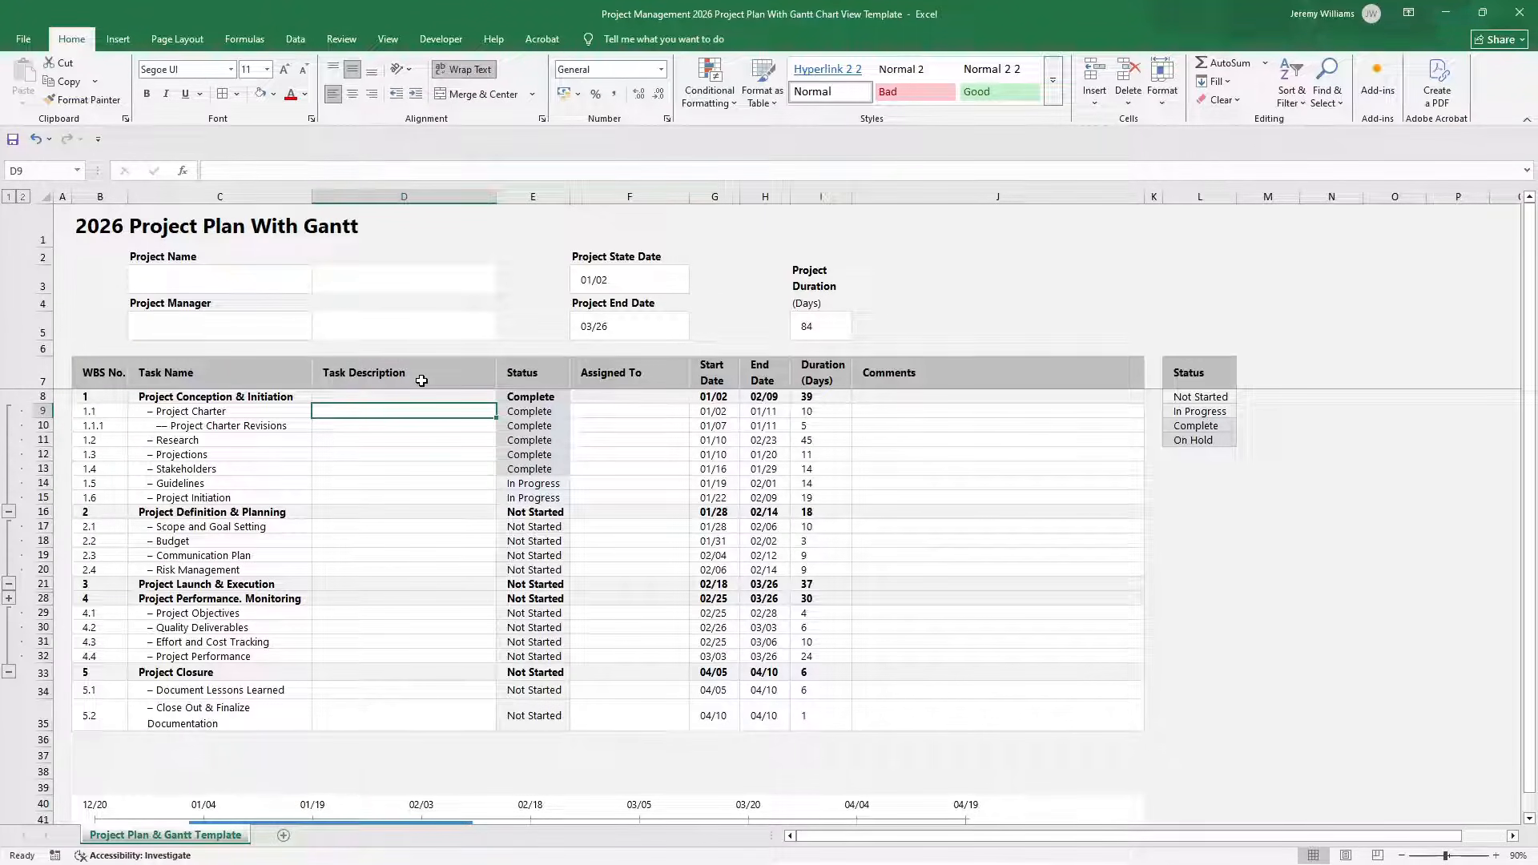
# Undo the Task Description heading and the inserted column.
pyautogui.hotkey('ctrl', 'z')
pyautogui.click(409, 196)
pyautogui.hotkey('ctrl', '-')
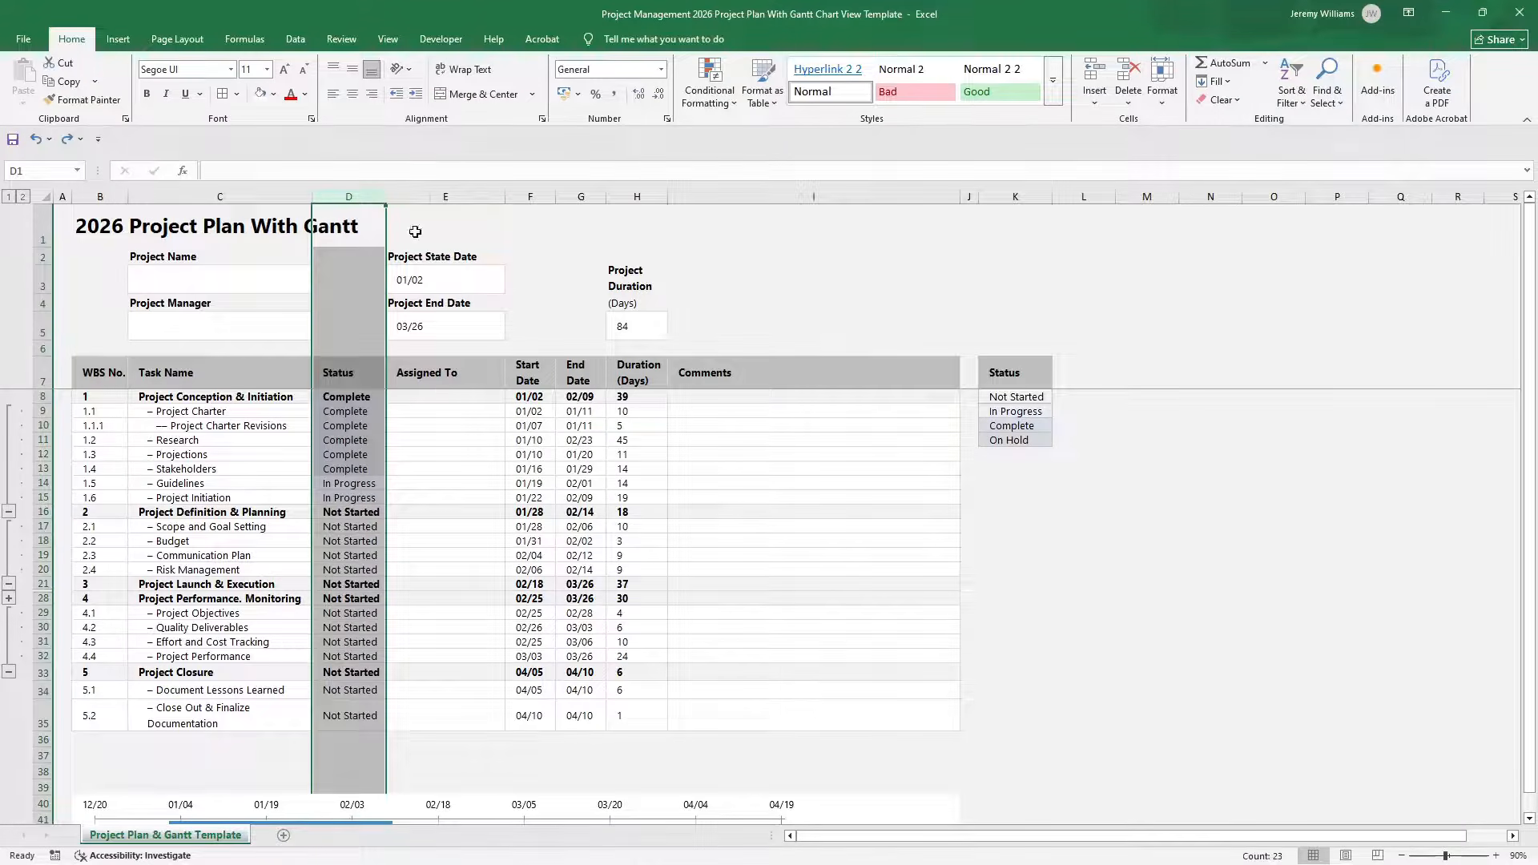
pyautogui.click(433, 392)
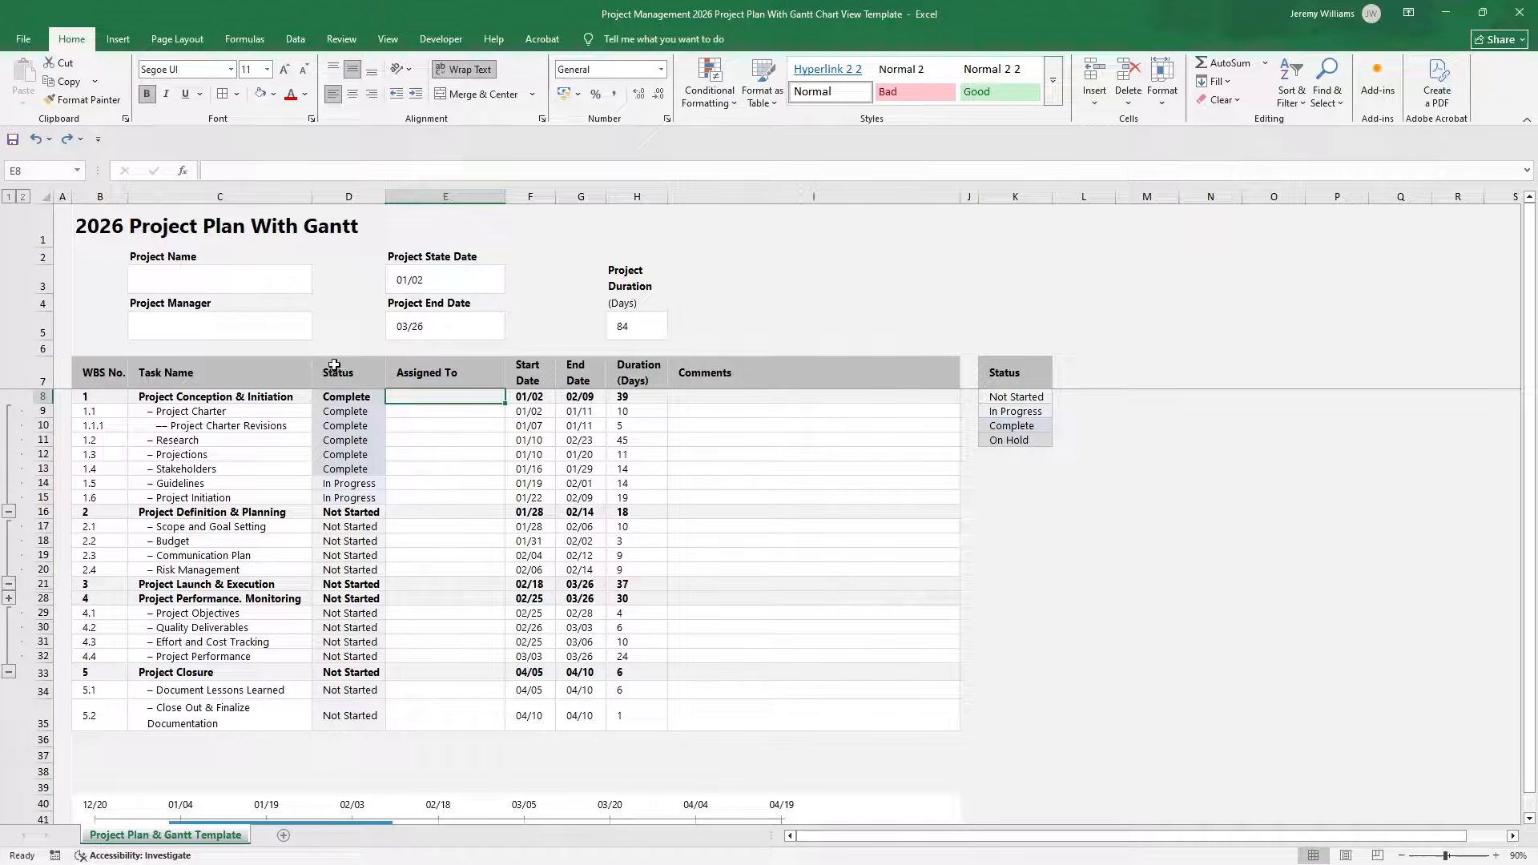
# Show the status options available for Project Conception & Initiation and close the list without choosing one.
pyautogui.click(333, 365)
pyautogui.click(346, 399)
pyautogui.click(391, 397)
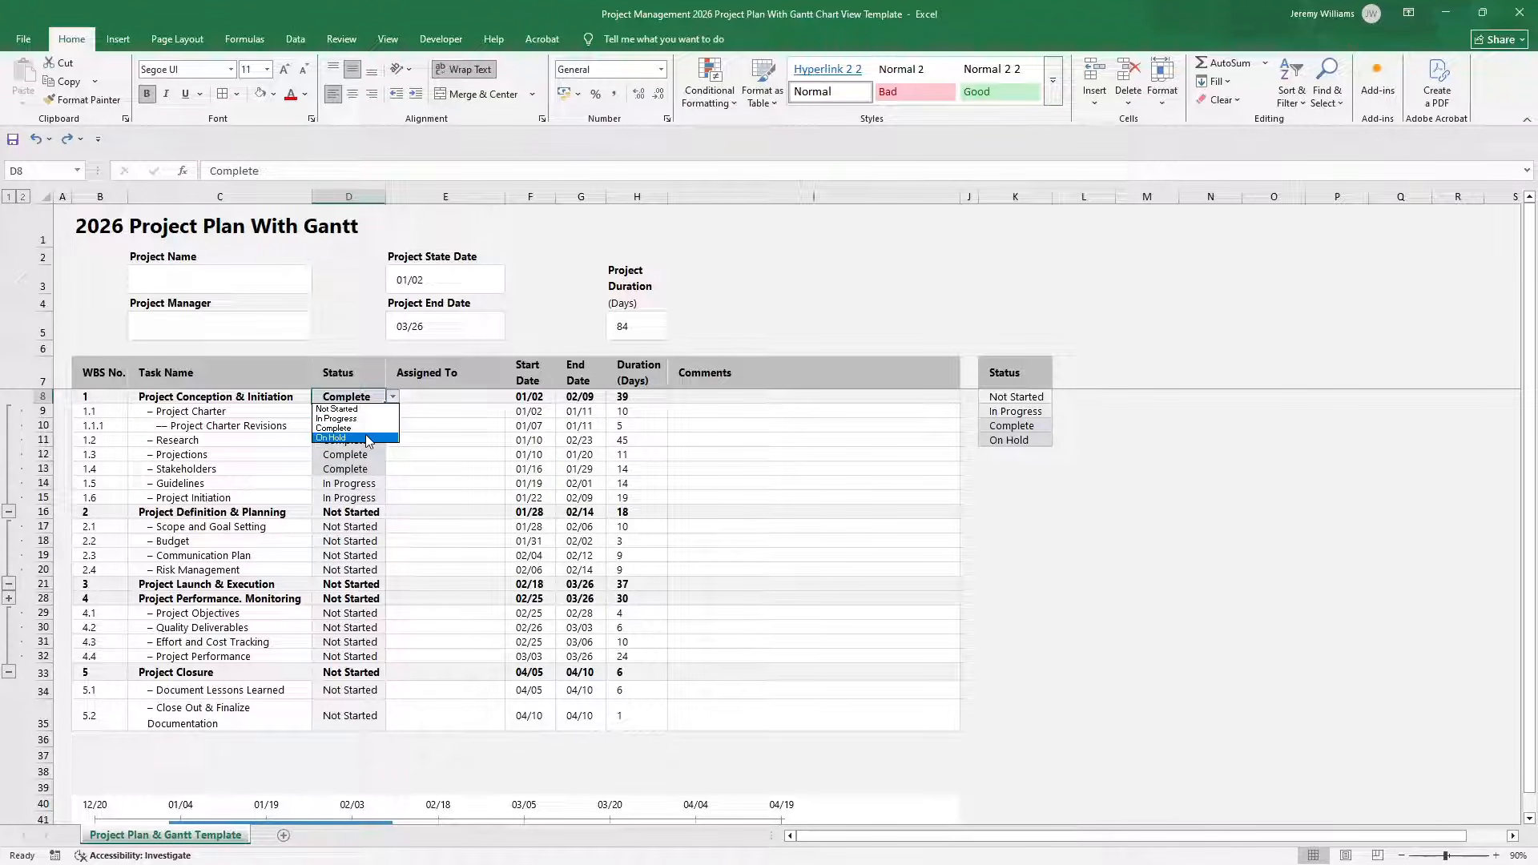
pyautogui.press('Escape')
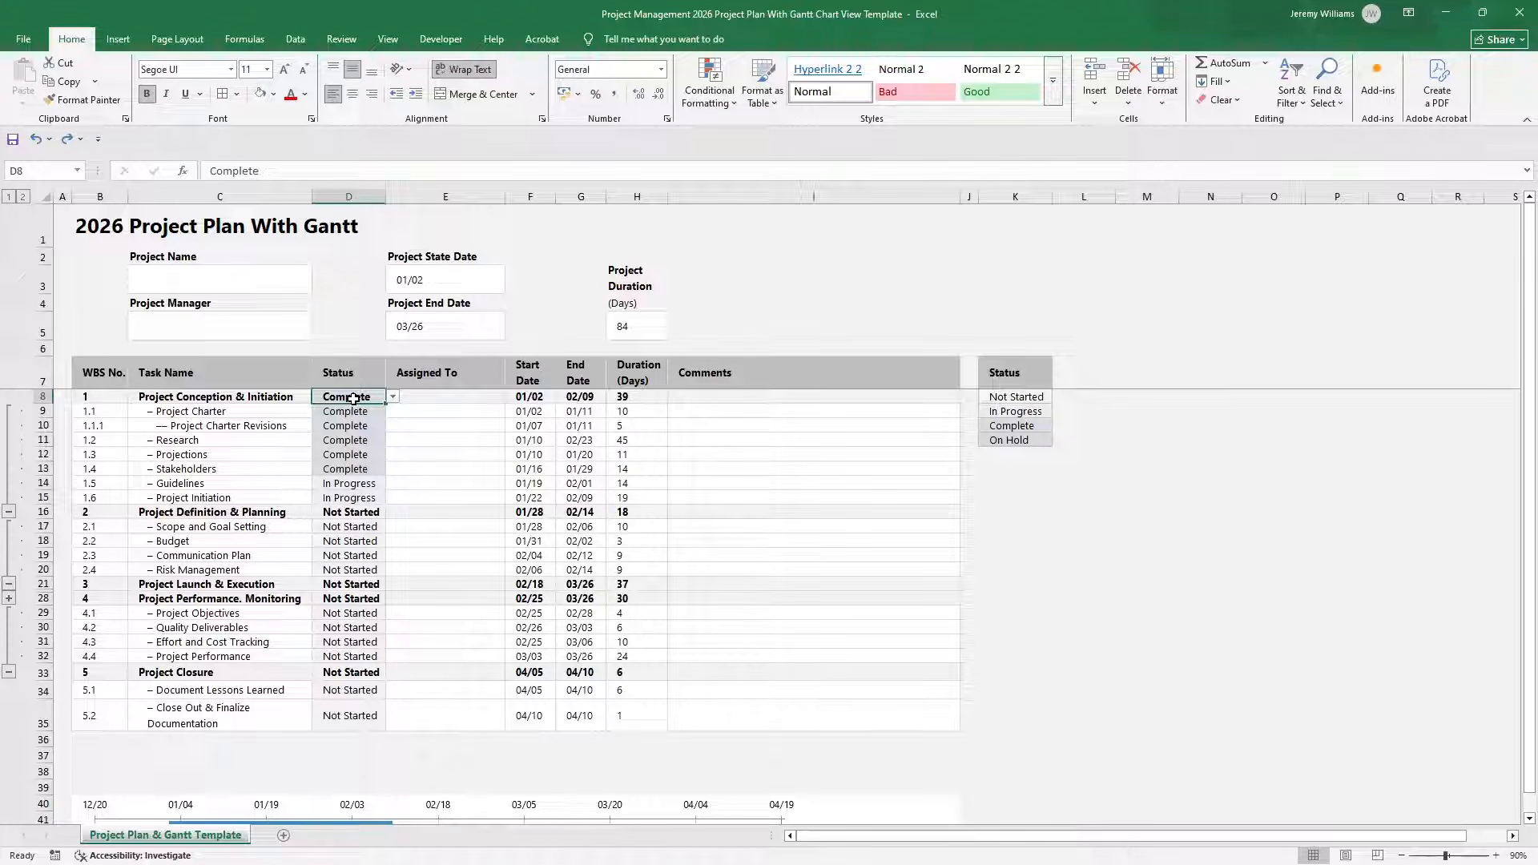
# Open the data validation settings for the Status cells from row 8 to 35 and check the allowed List type.
pyautogui.moveTo(361, 713); pyautogui.dragTo(346, 395)
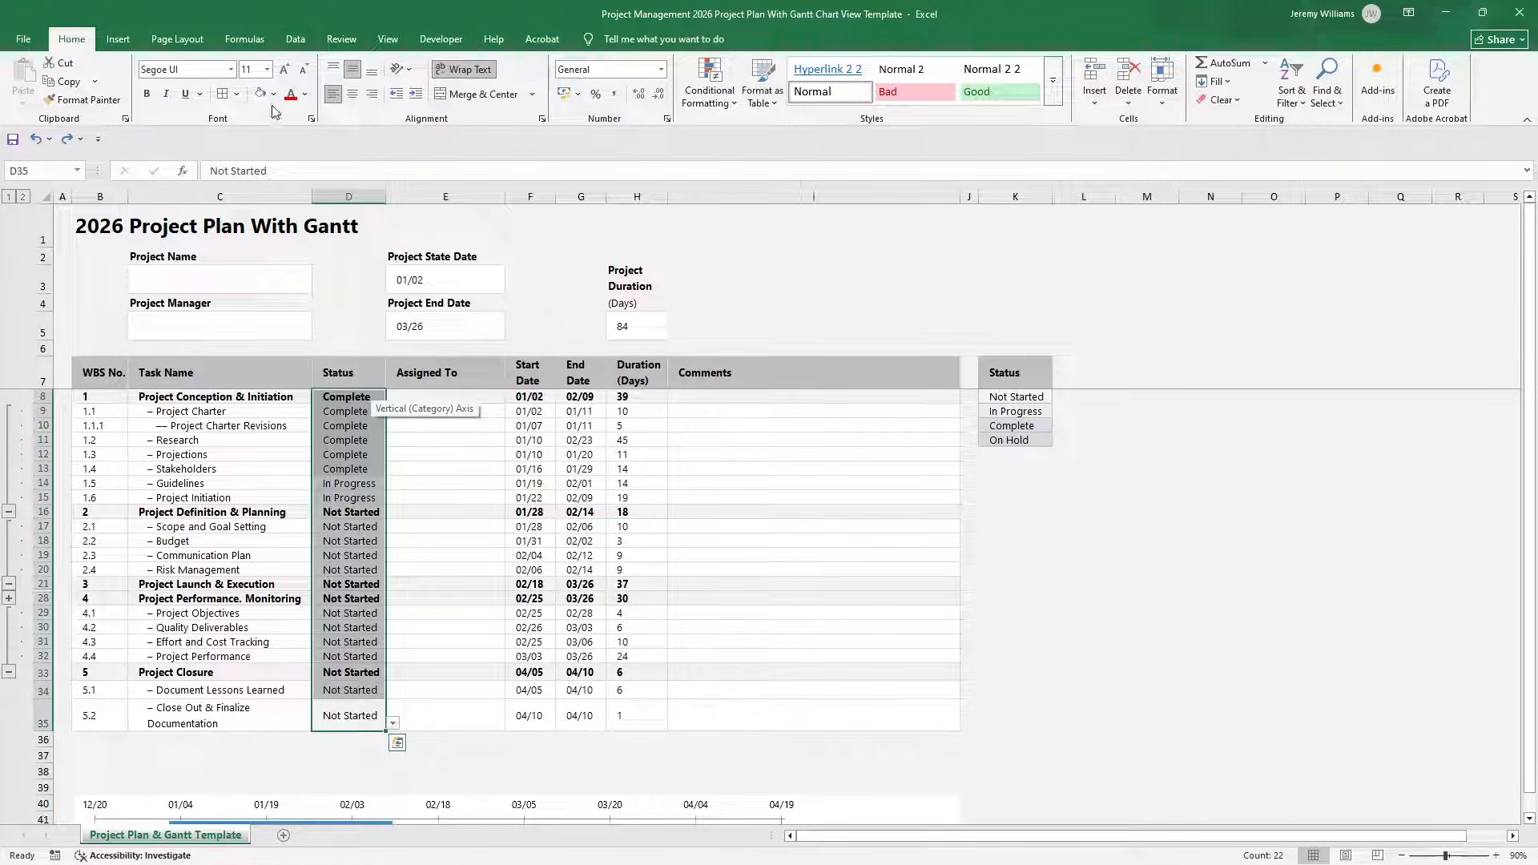
pyautogui.click(296, 40)
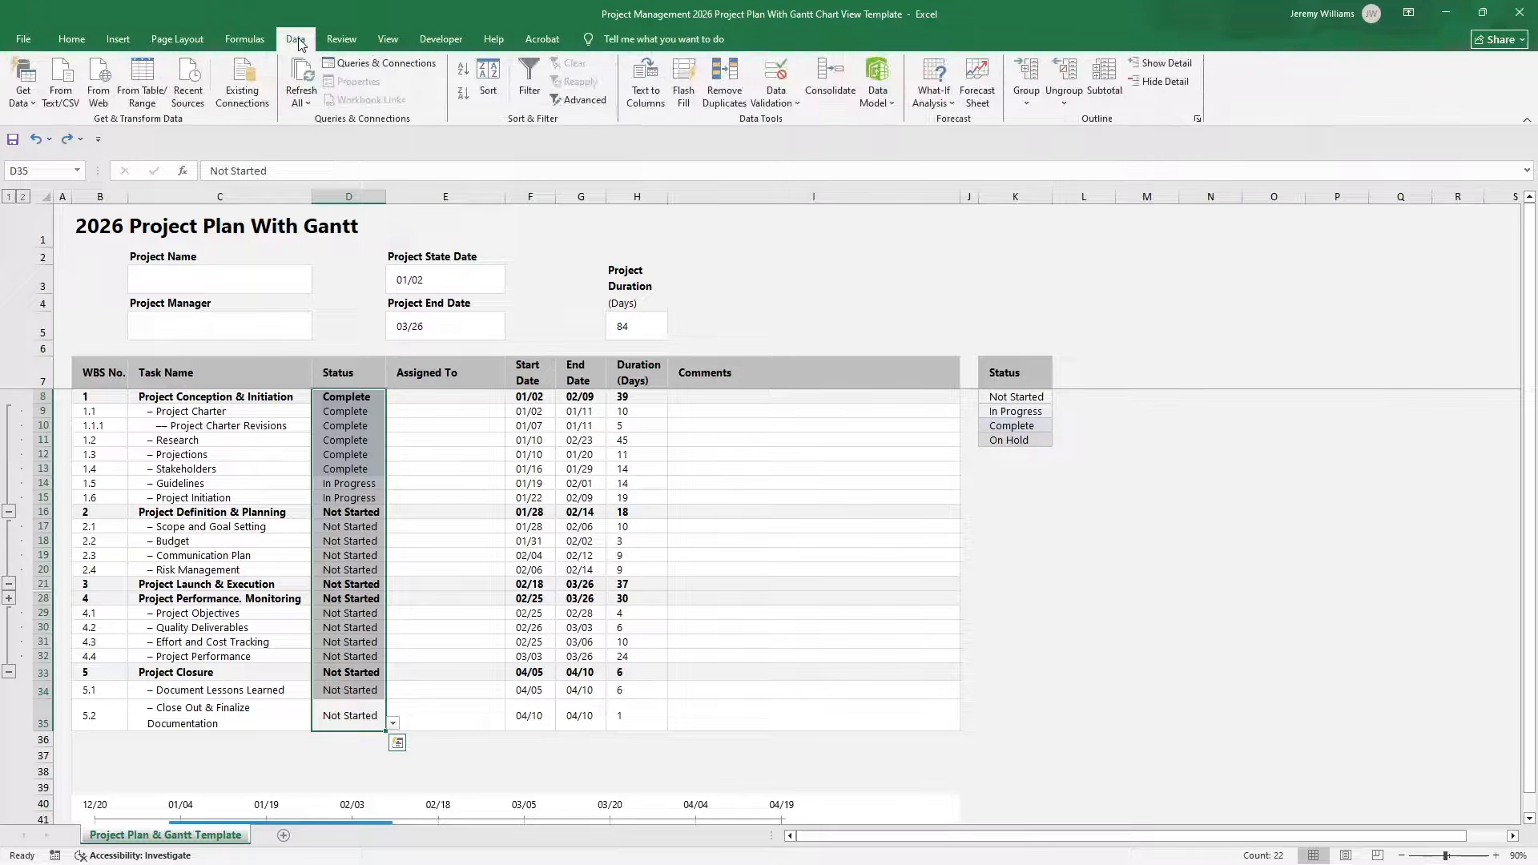
pyautogui.click(770, 98)
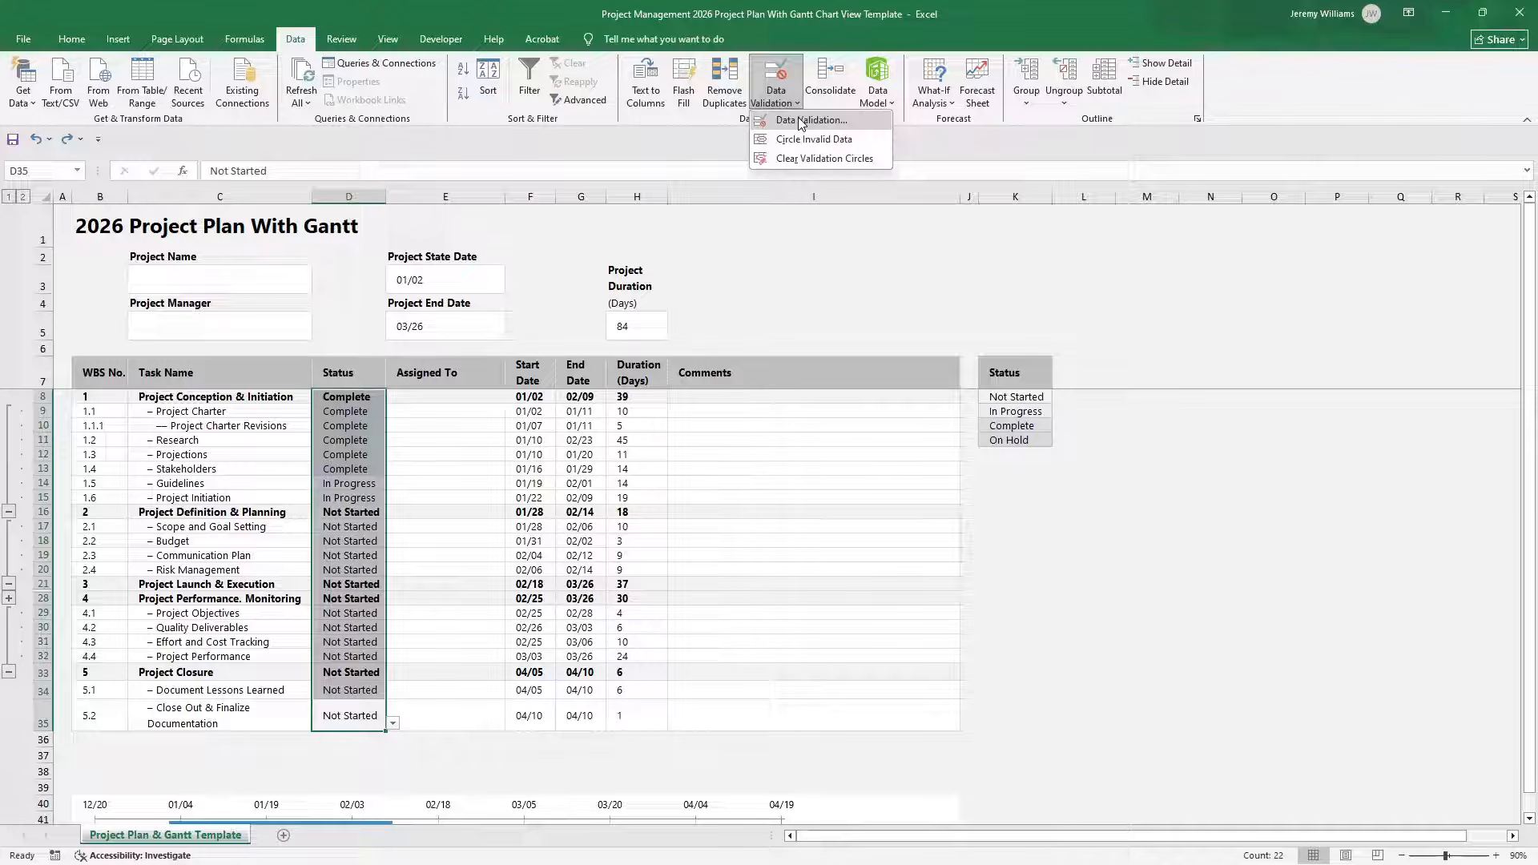
pyautogui.click(798, 122)
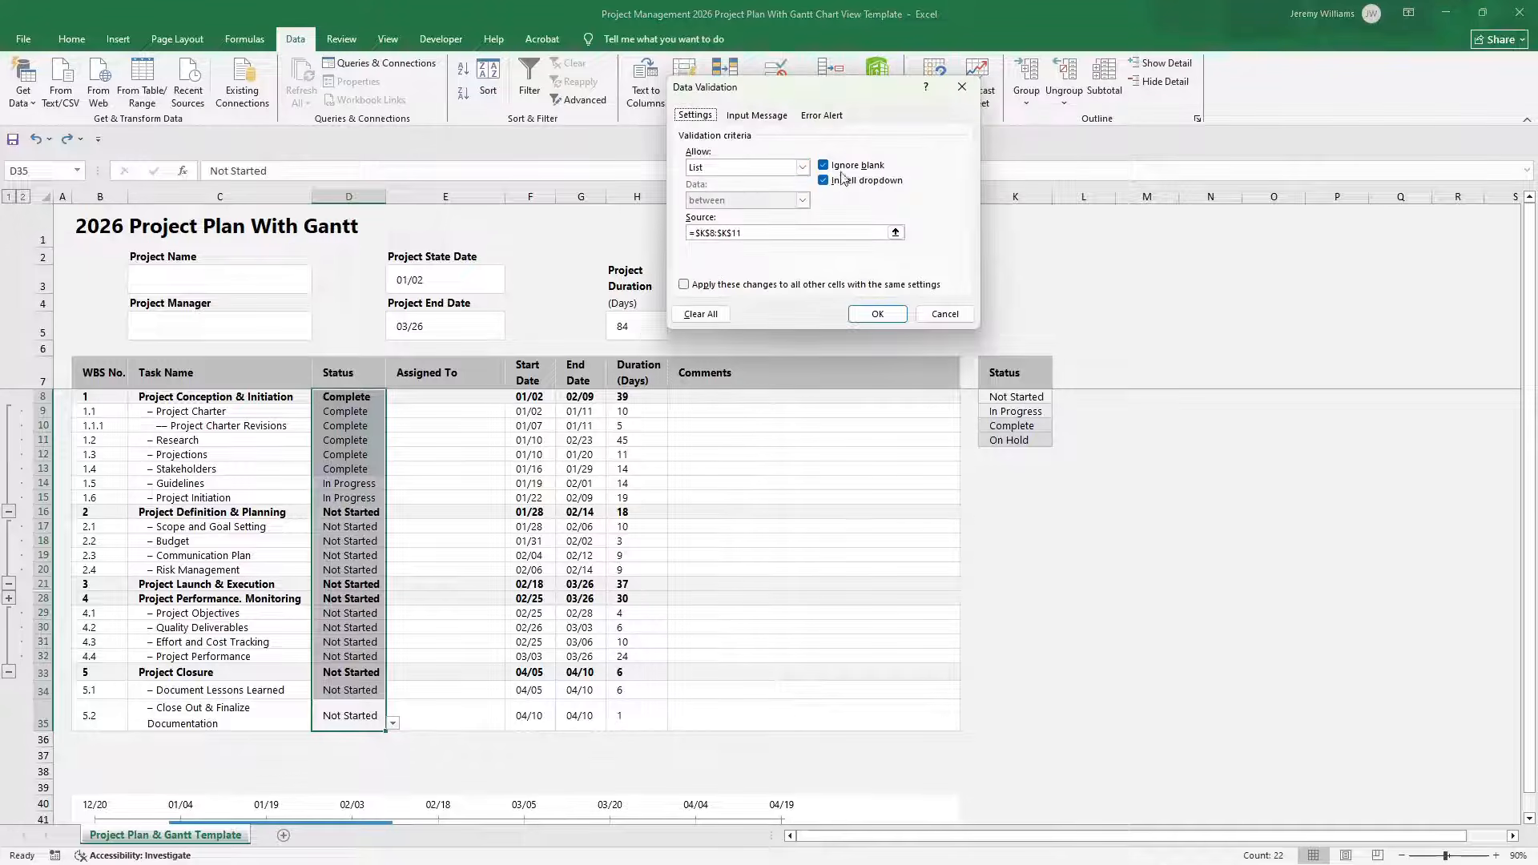
pyautogui.click(707, 168)
pyautogui.click(712, 214)
# Compare the validation source =$K$8:$K$11 with the status values listed in column K and close the settings.
pyautogui.click(694, 231)
pyautogui.moveTo(693, 231); pyautogui.dragTo(742, 232)
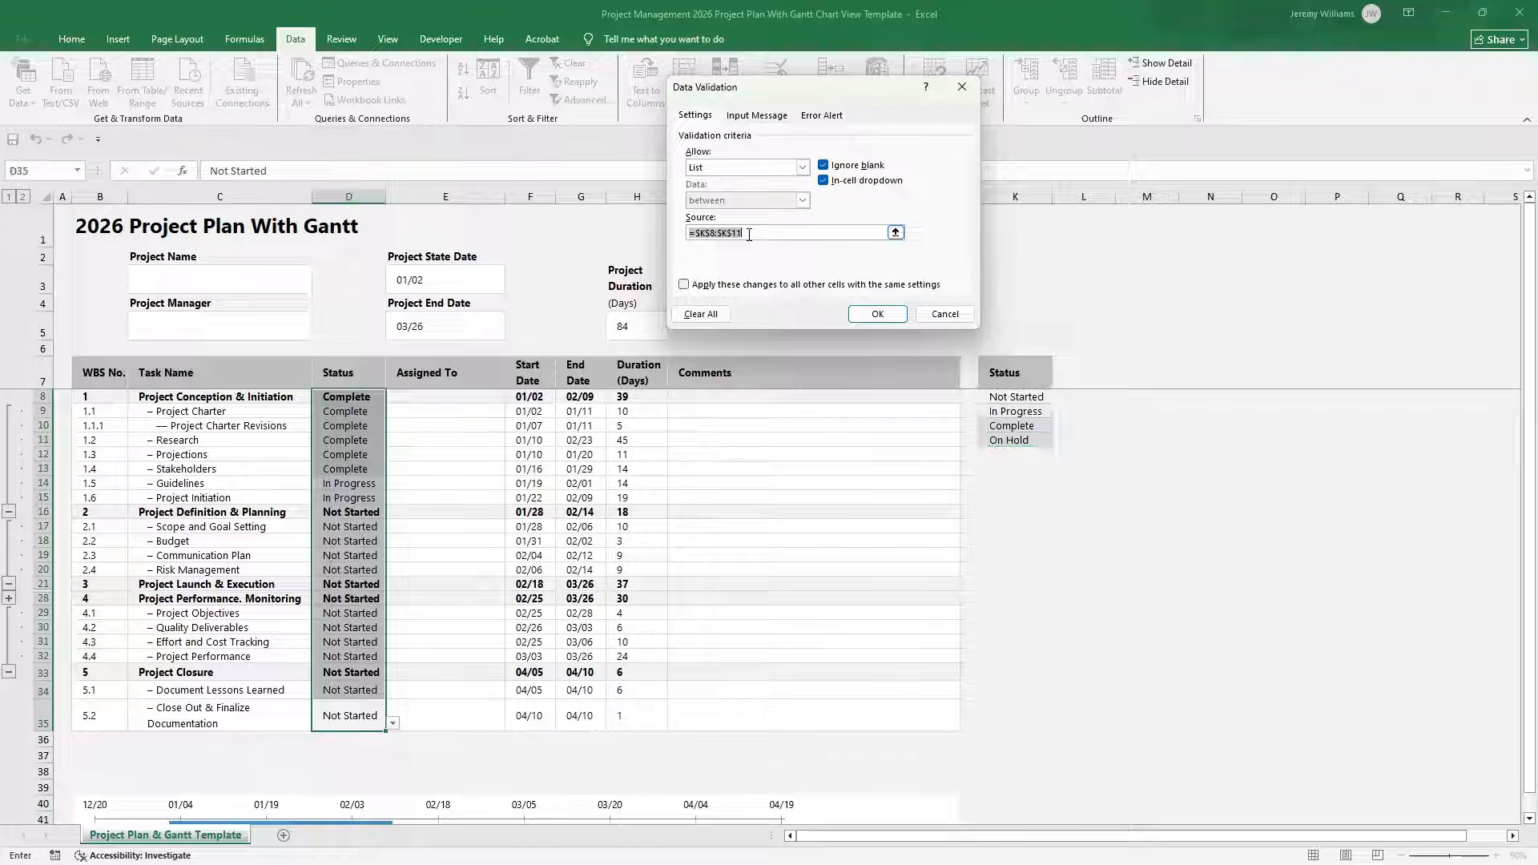
pyautogui.moveTo(1011, 396); pyautogui.dragTo(1011, 440)
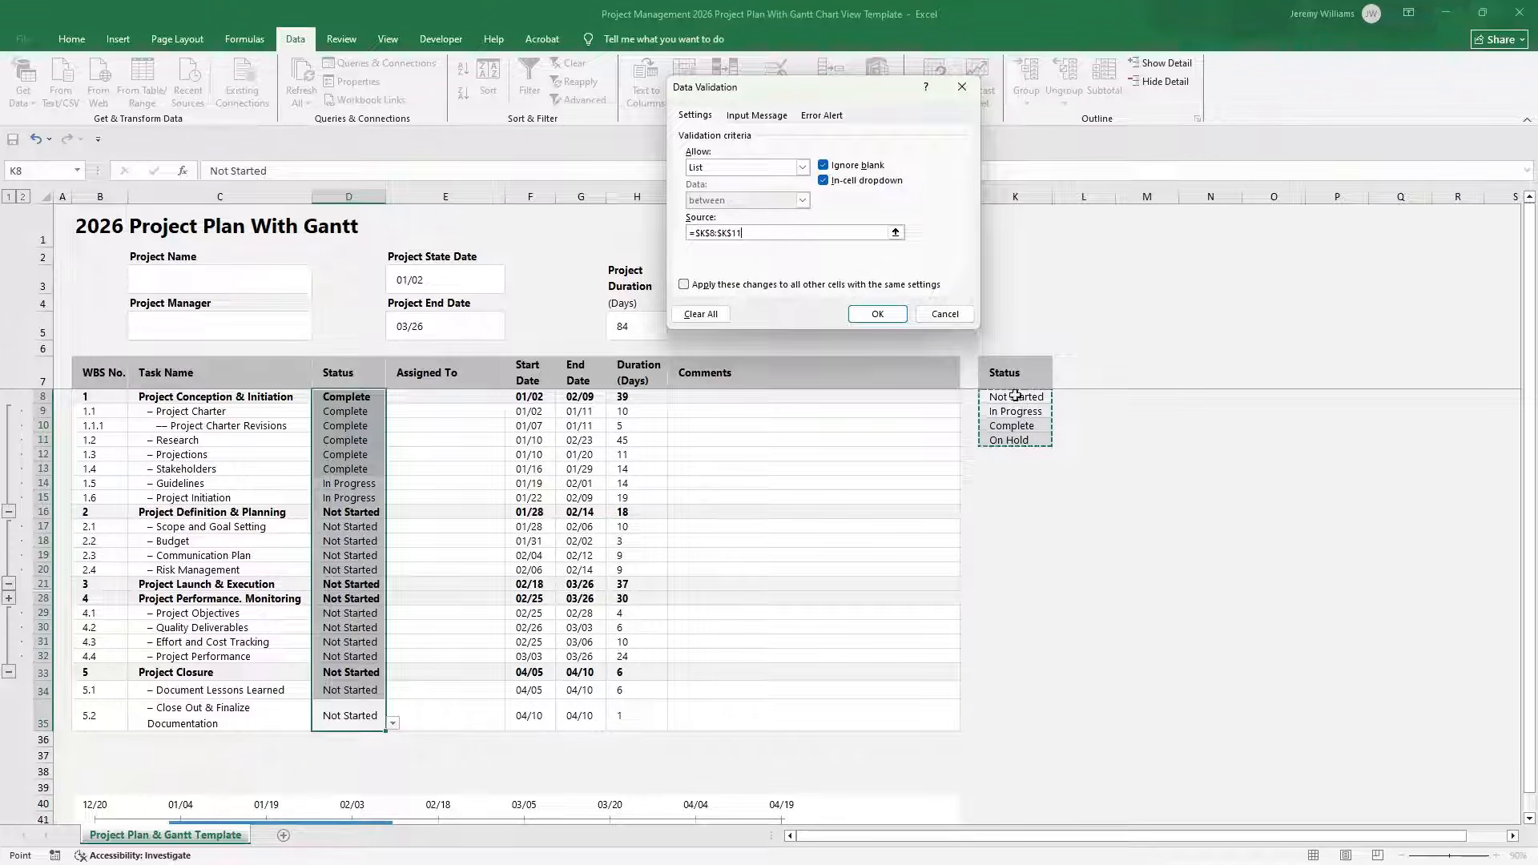
pyautogui.click(877, 314)
pyautogui.click(1012, 458)
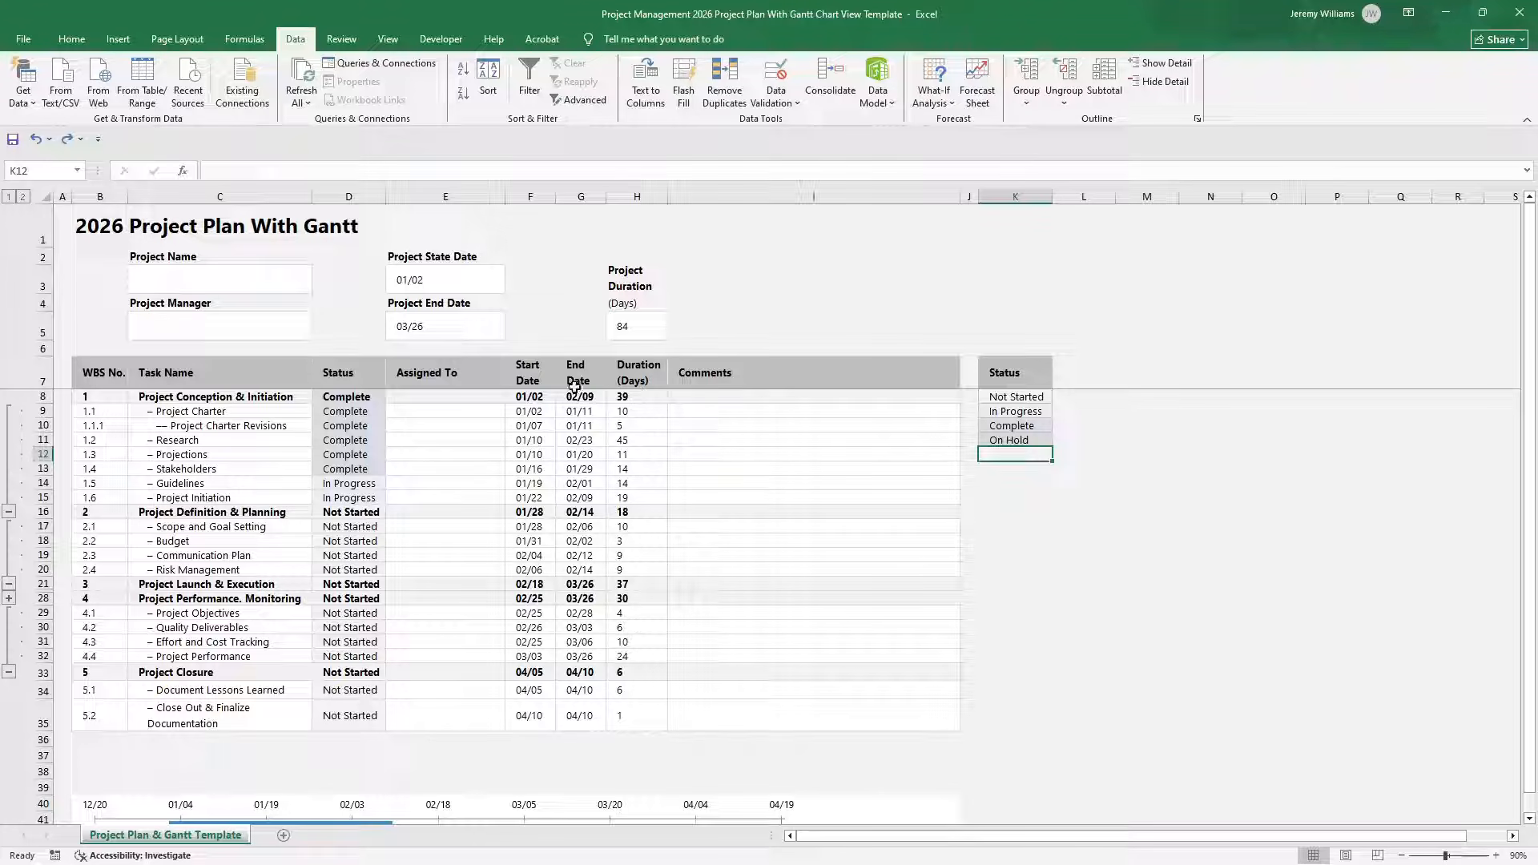
# Review the status options for Project Conception & Initiation and Project Charter, keeping Complete for both.
pyautogui.click(348, 398)
pyautogui.click(393, 396)
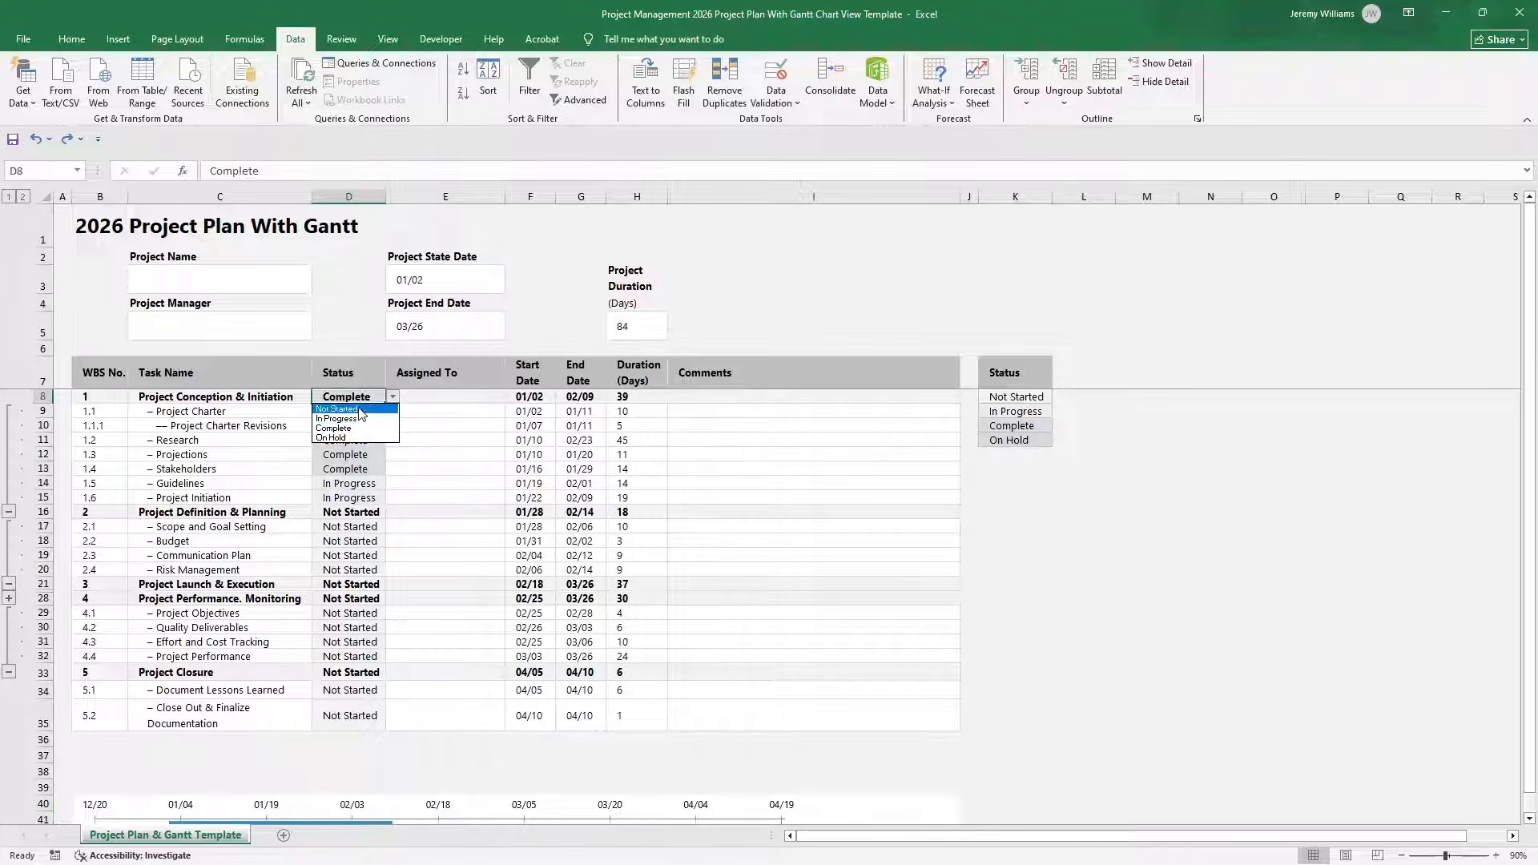
pyautogui.click(360, 429)
pyautogui.click(349, 411)
pyautogui.click(396, 416)
pyautogui.click(376, 411)
pyautogui.click(393, 412)
pyautogui.click(437, 470)
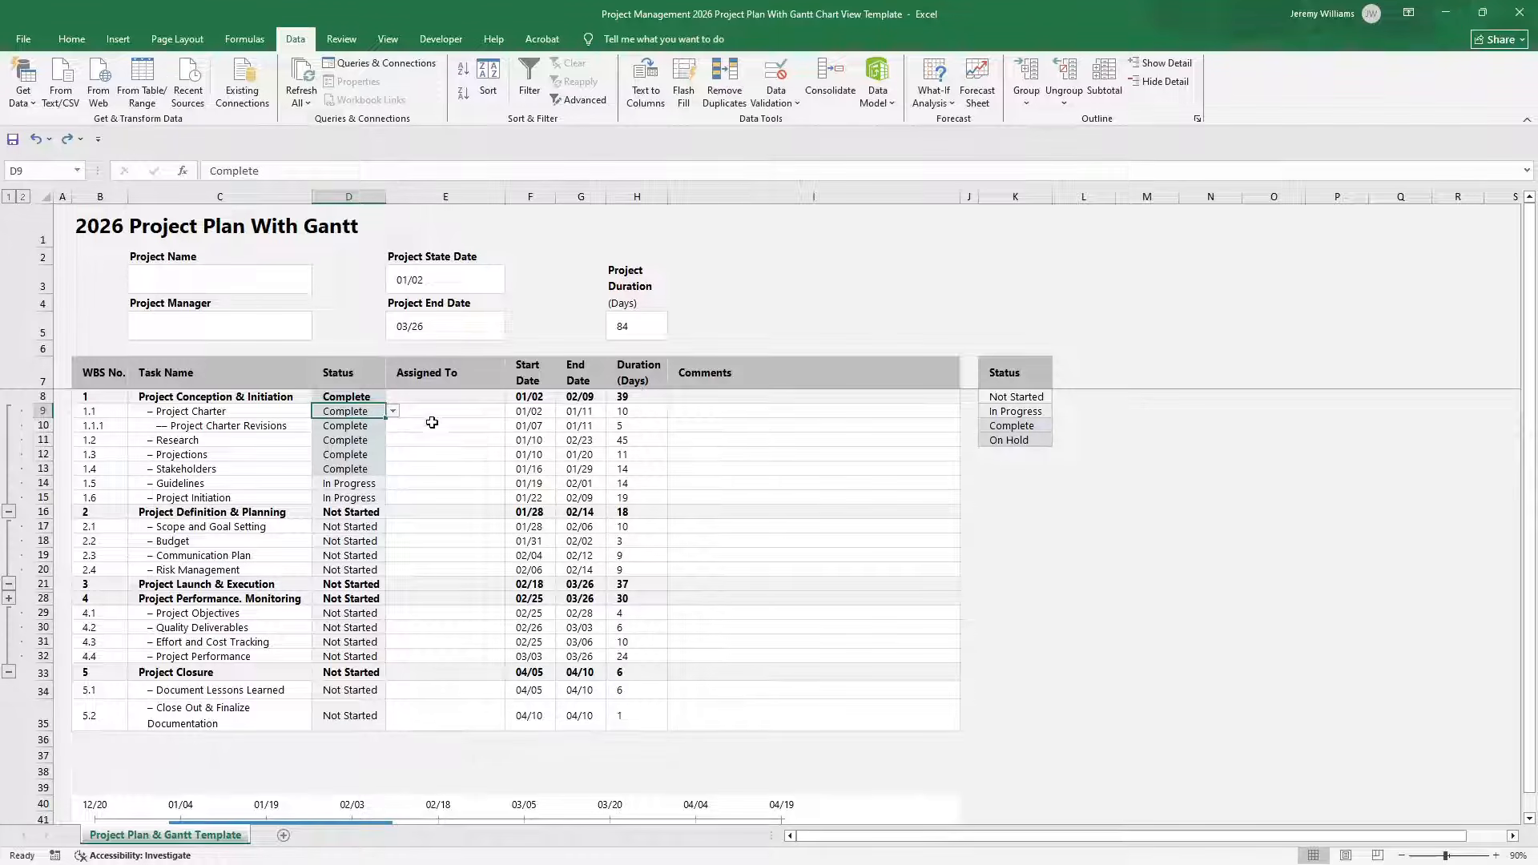
# Examine the Assigned To cells beside Project Conception & Initiation and its first subtasks.
pyautogui.click(438, 399)
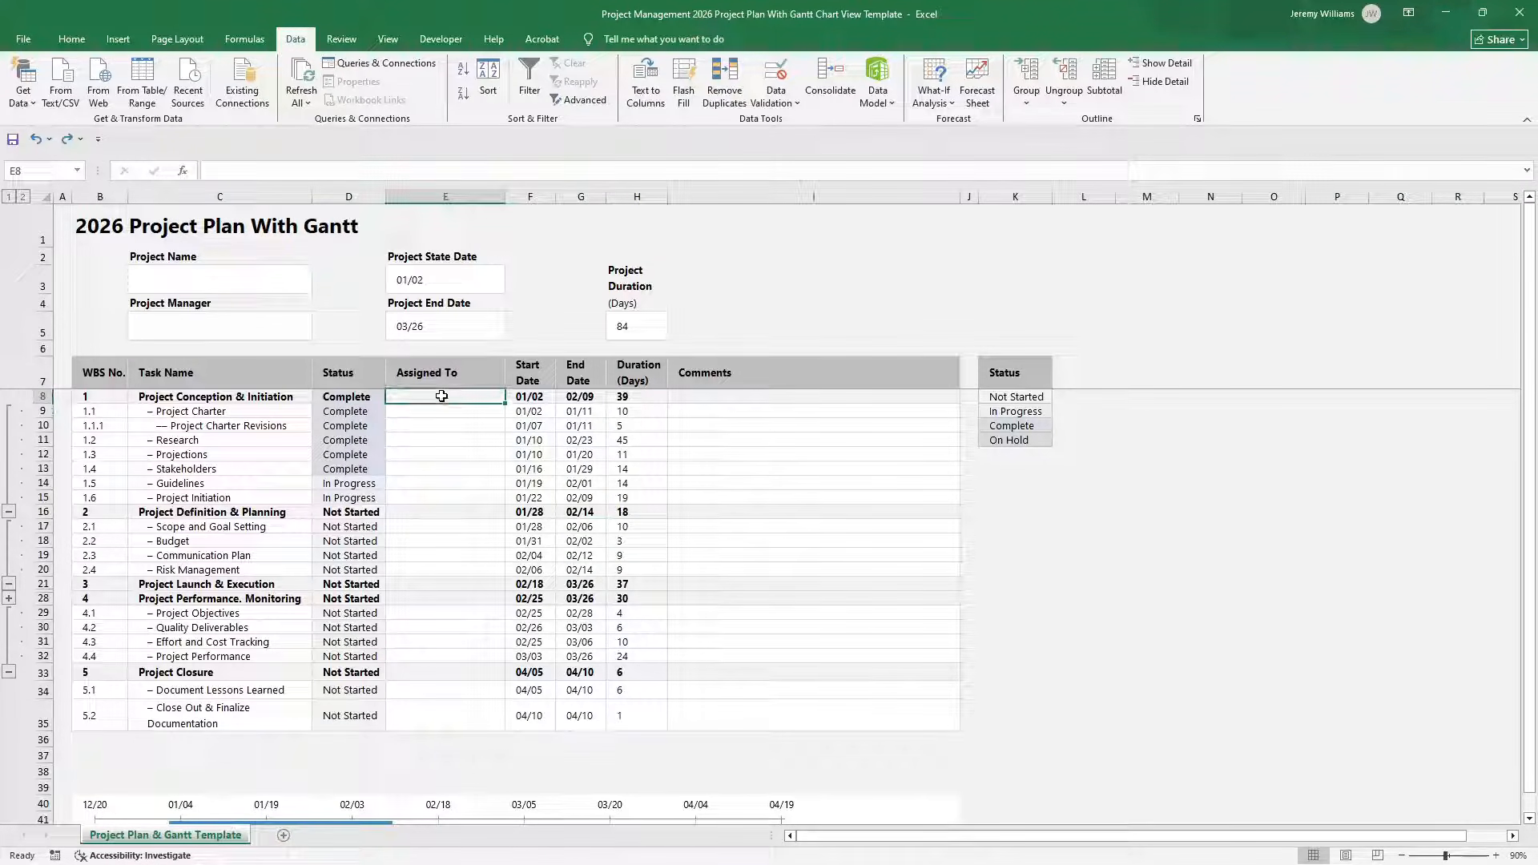
pyautogui.press('Down')
pyautogui.press('Down')
pyautogui.press('Down')
pyautogui.press('Down')
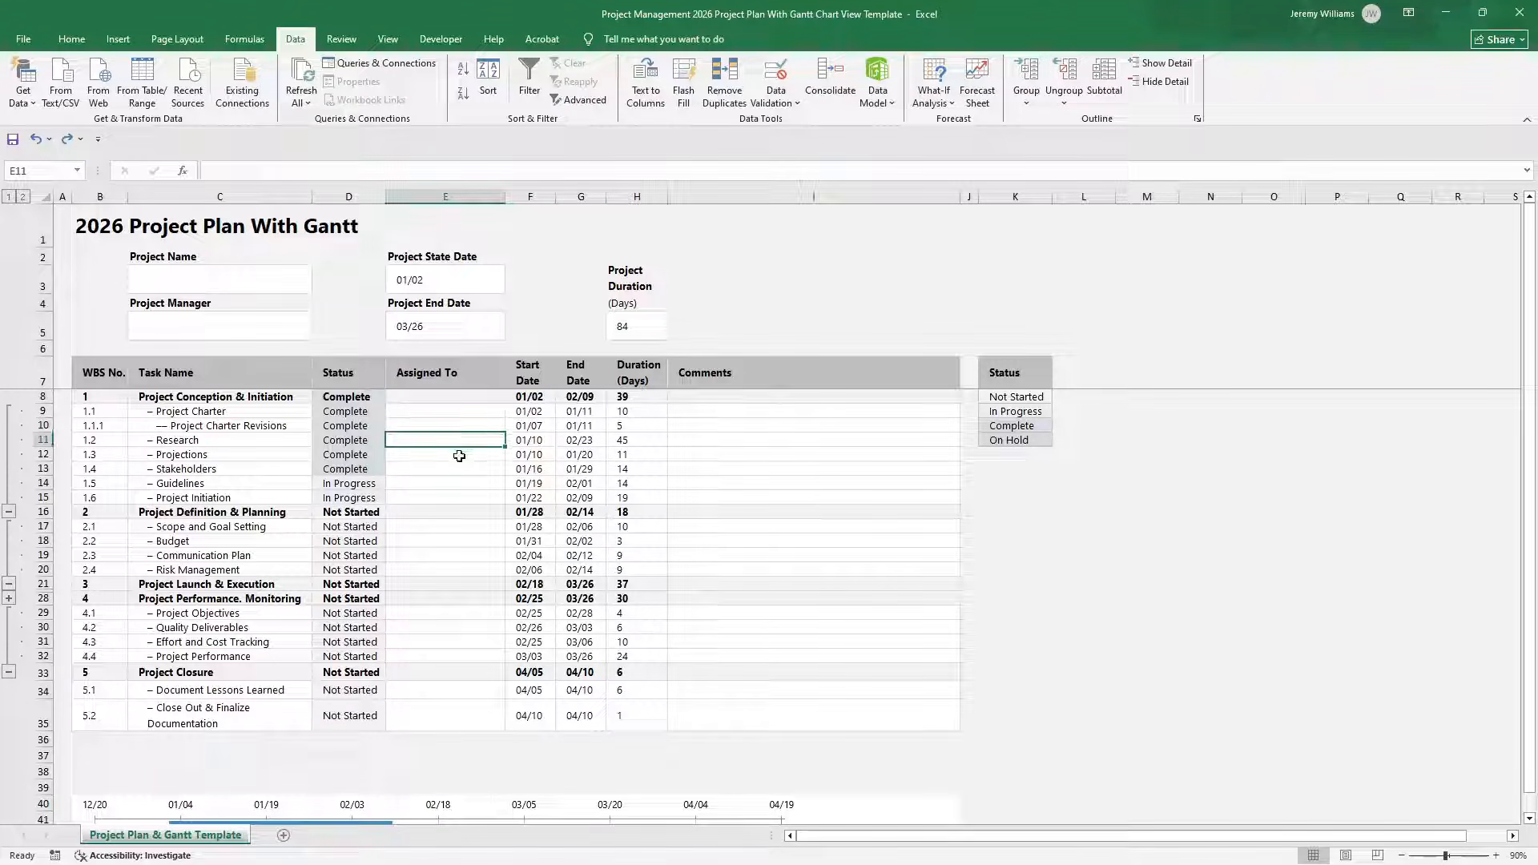
pyautogui.click(455, 421)
# Open the cell formatting for the Start Date column, view the Date category, and cancel without changing the format.
pyautogui.click(531, 395)
pyautogui.click(551, 373)
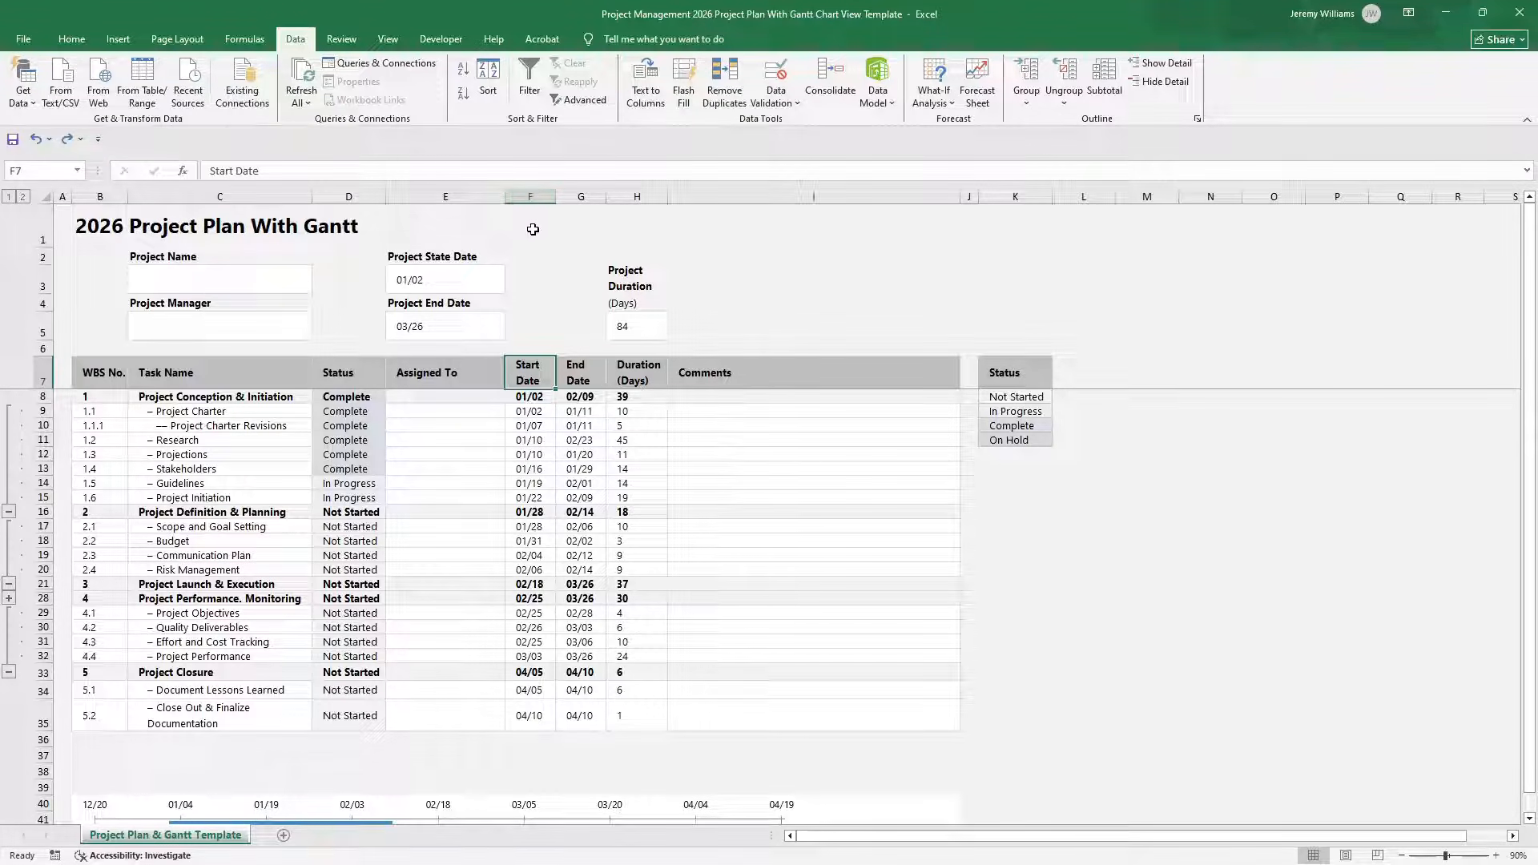
pyautogui.rightClick(530, 197)
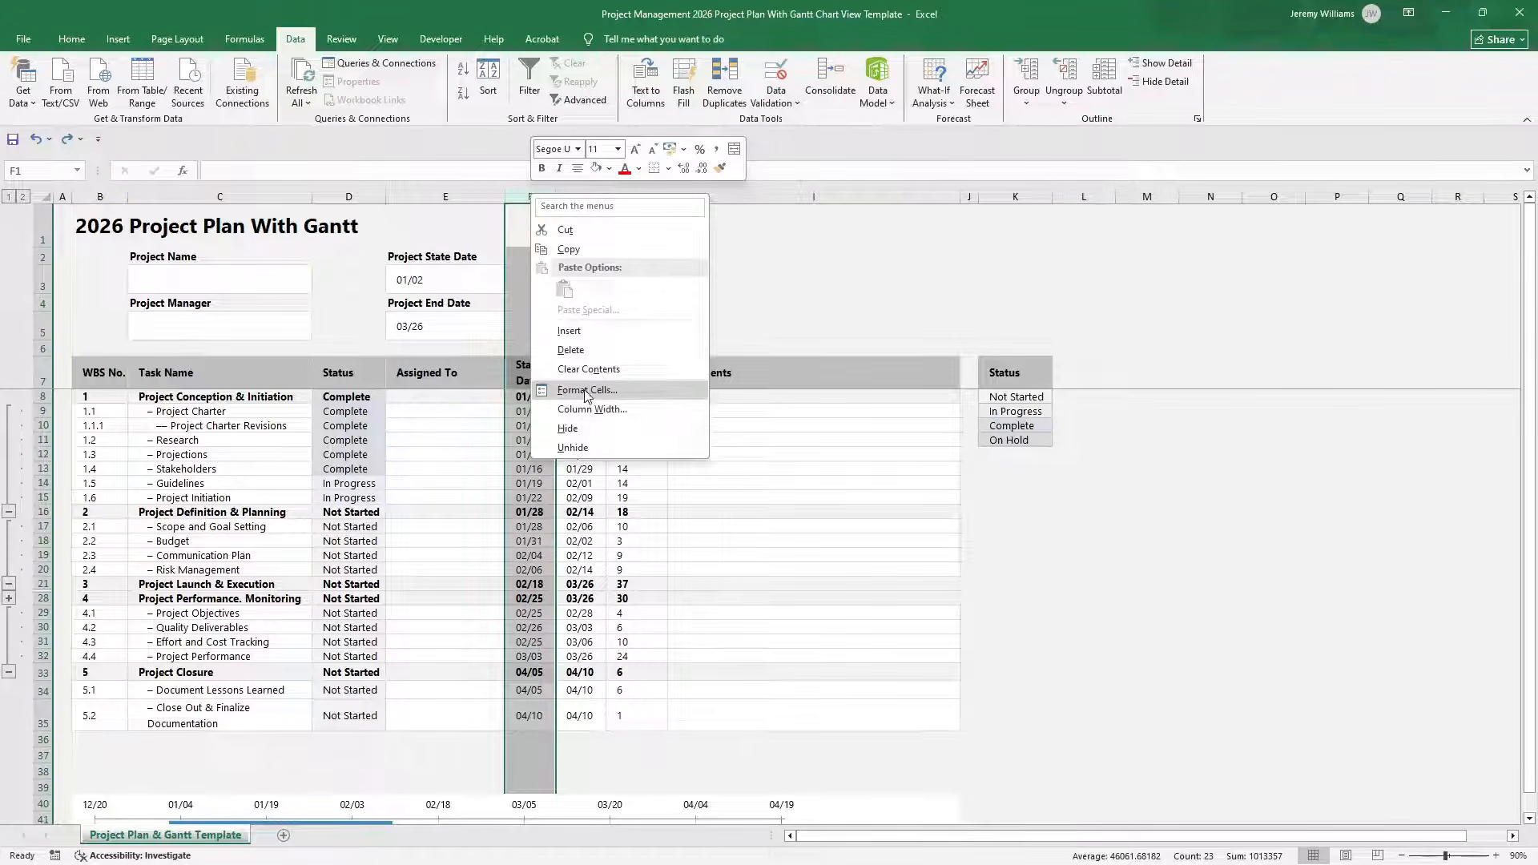
pyautogui.click(477, 205)
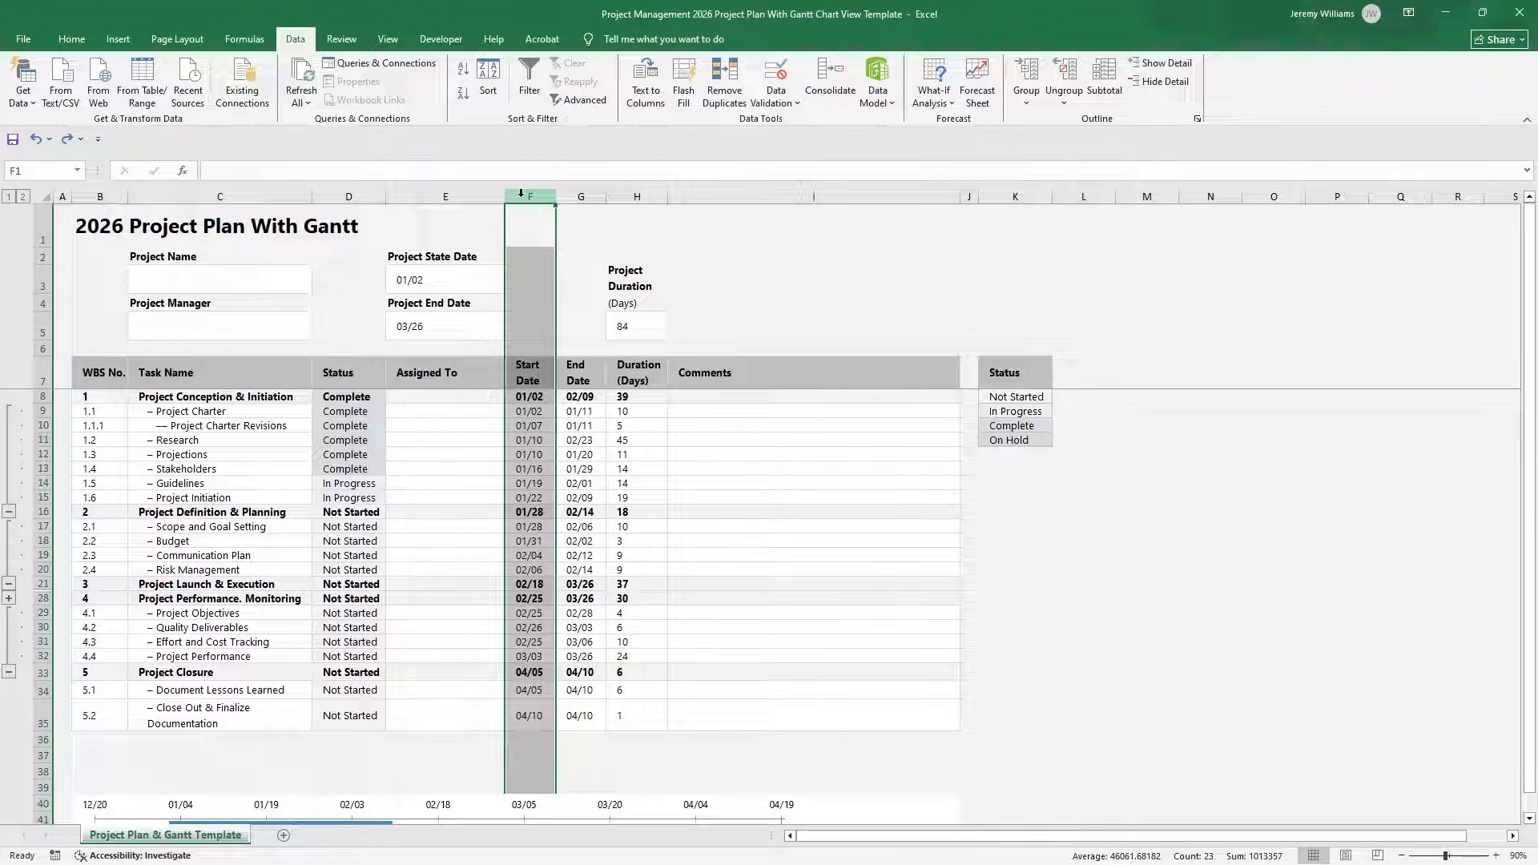
pyautogui.rightClick(521, 193)
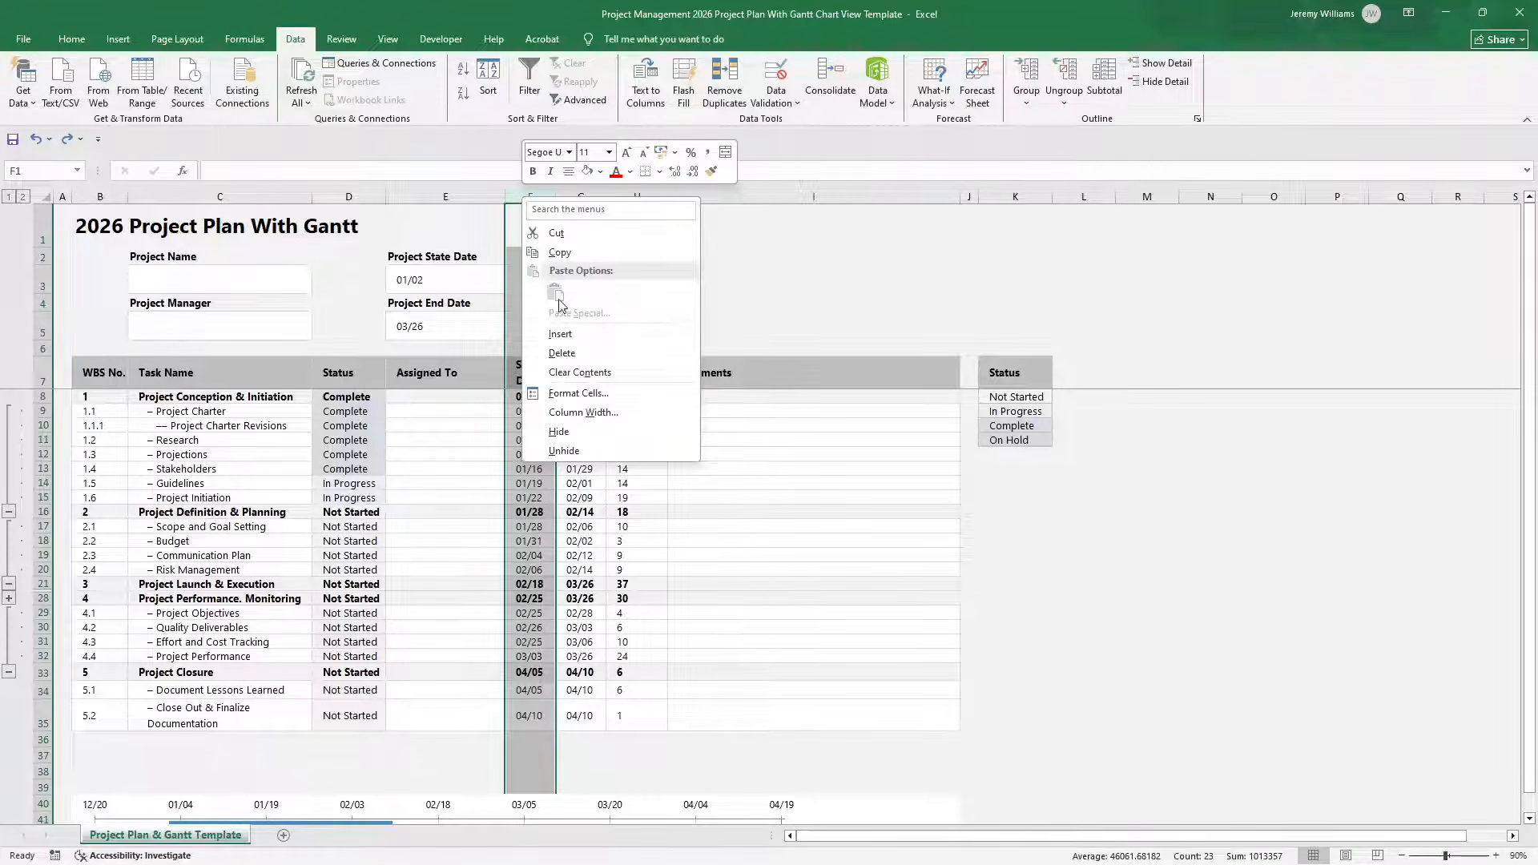
pyautogui.click(573, 394)
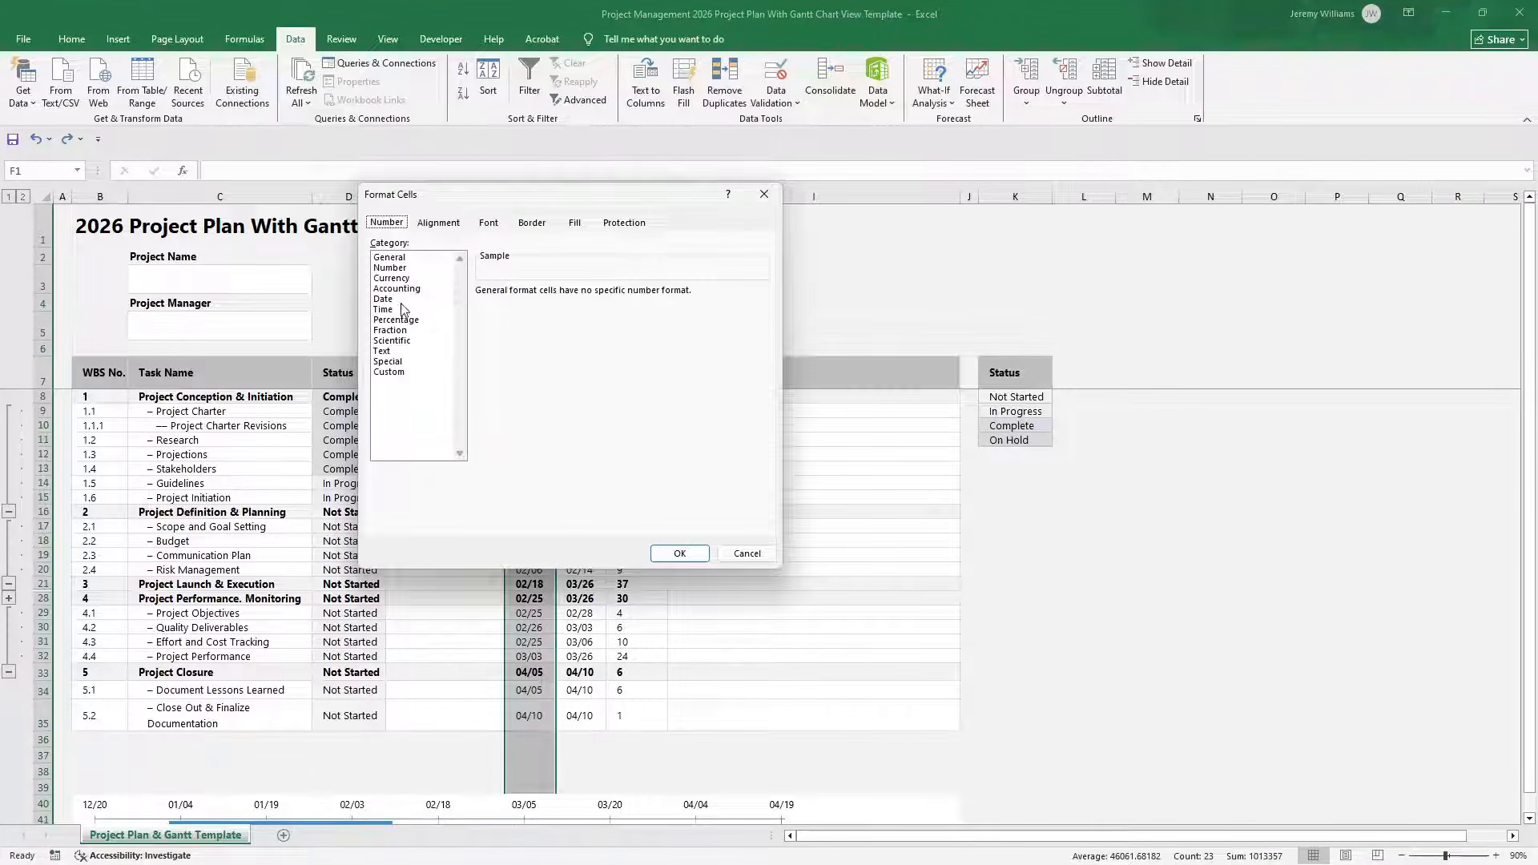
pyautogui.click(392, 299)
pyautogui.click(747, 553)
# Examine the start dates of Project Conception & Initiation and its subtasks down to Stakeholders, including the phase's full underlying date.
pyautogui.click(582, 331)
pyautogui.click(549, 378)
pyautogui.click(546, 397)
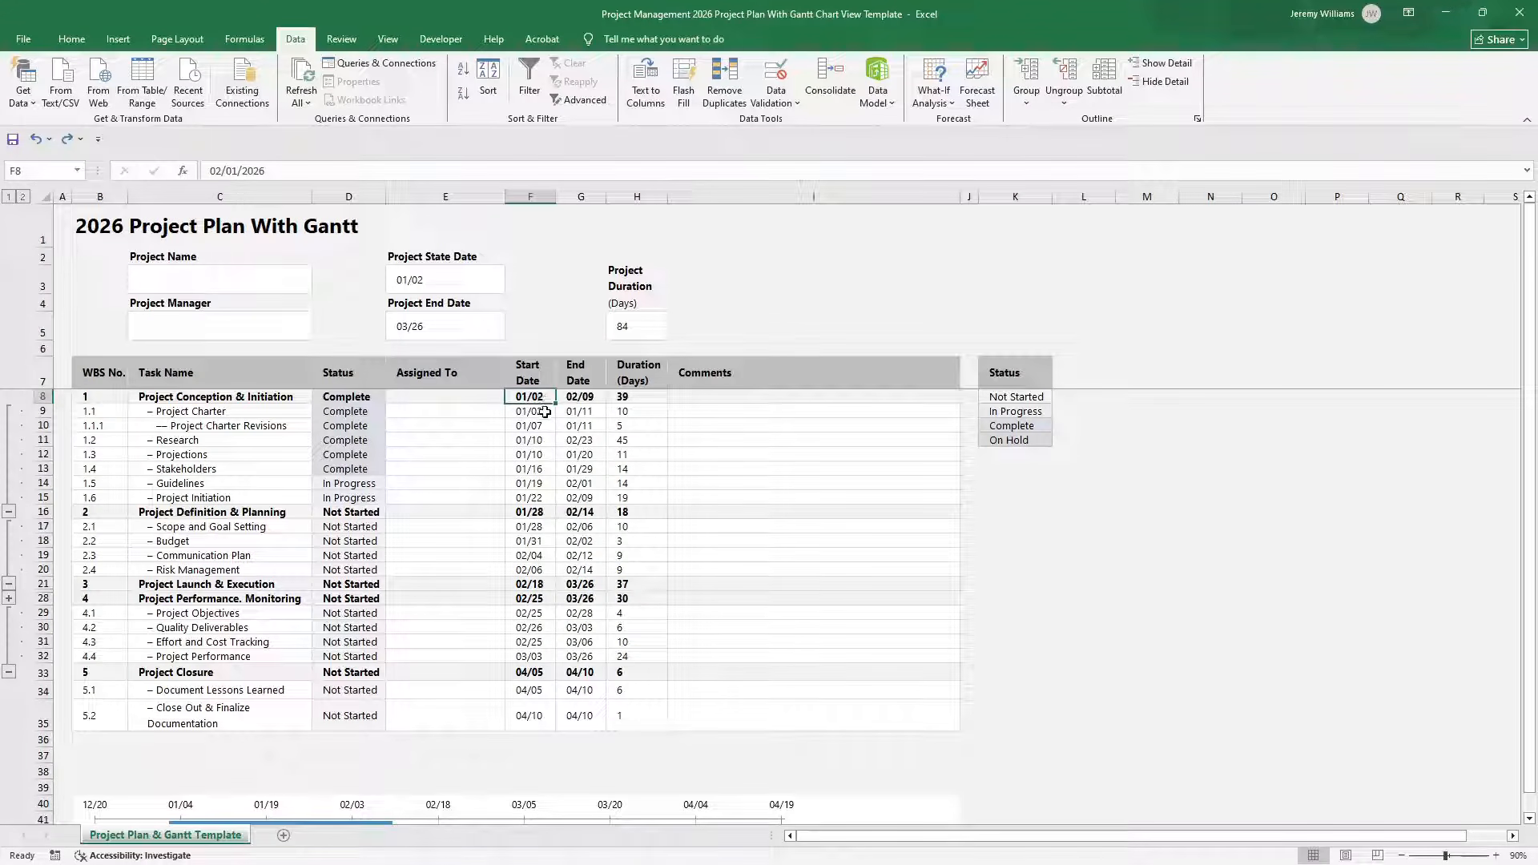
pyautogui.click(544, 411)
pyautogui.click(541, 425)
pyautogui.click(530, 468)
pyautogui.click(526, 396)
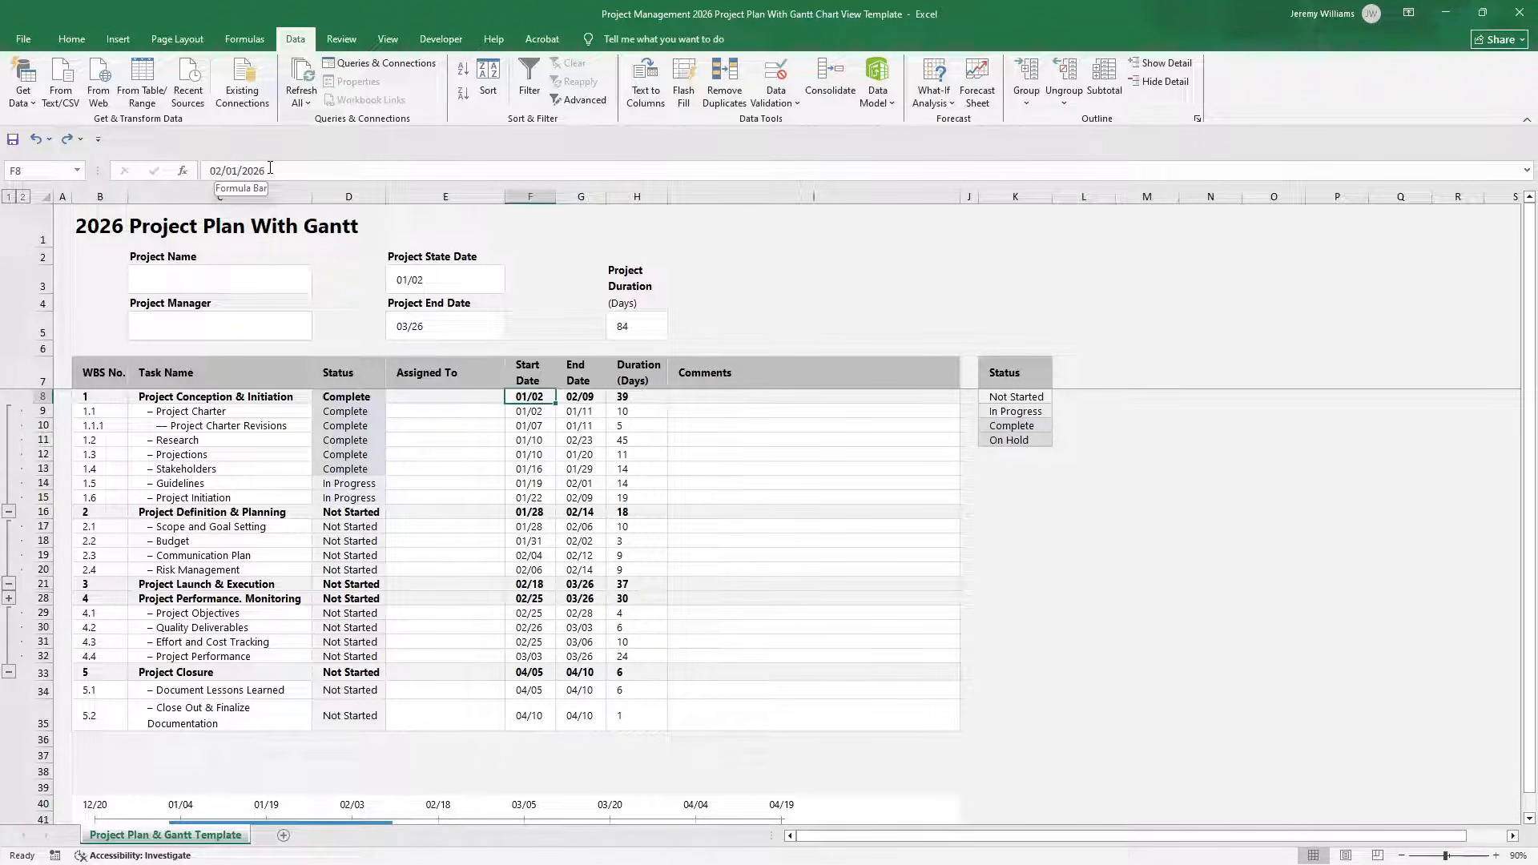
# Examine the end date of Close Out & Finalize Documentation and the Project State Date formula with its source start date.
pyautogui.click(593, 718)
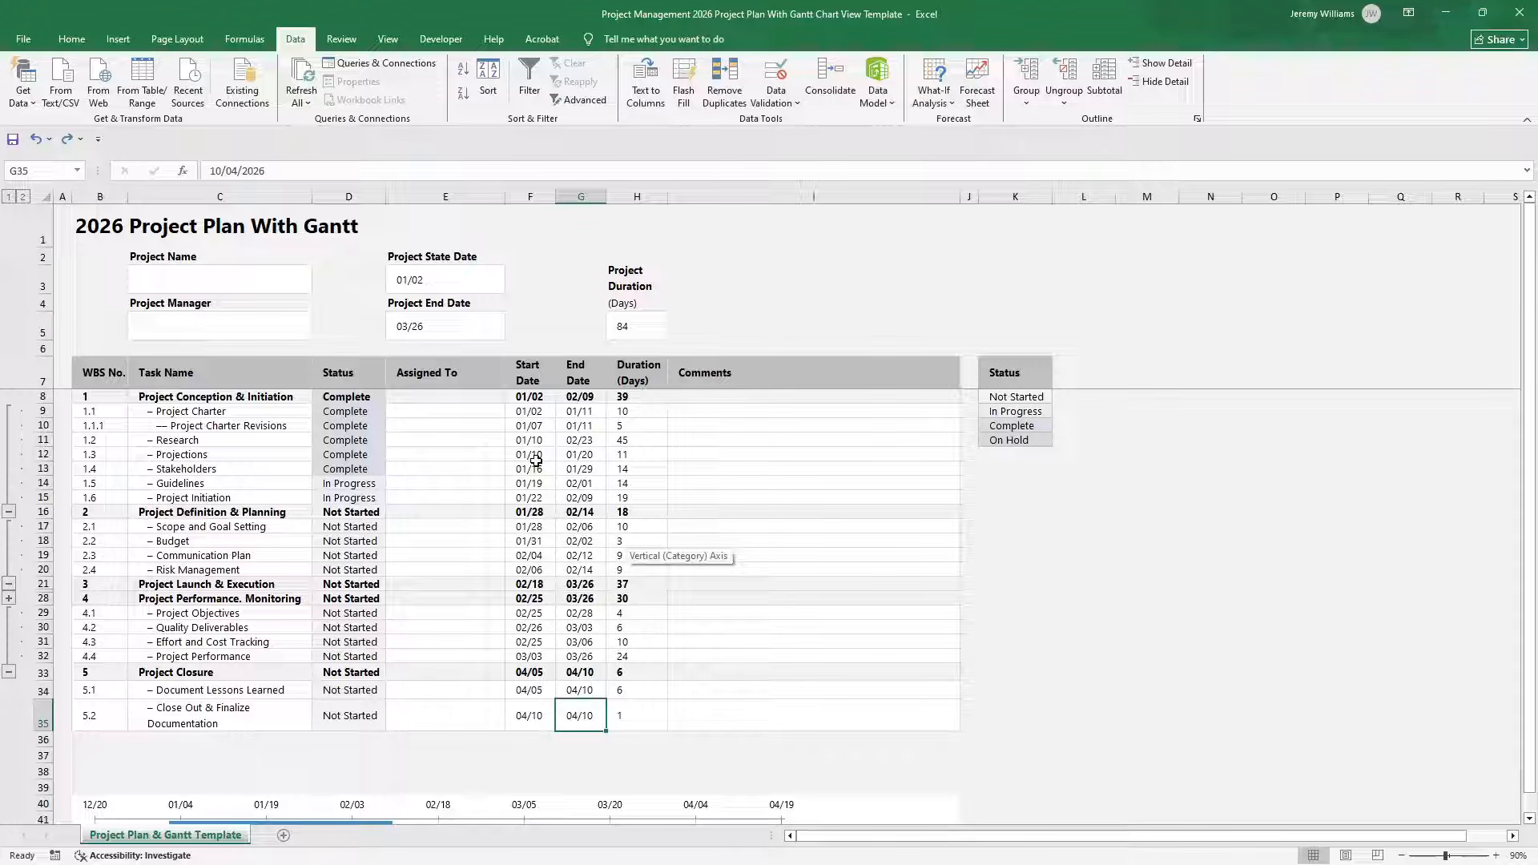
pyautogui.click(445, 287)
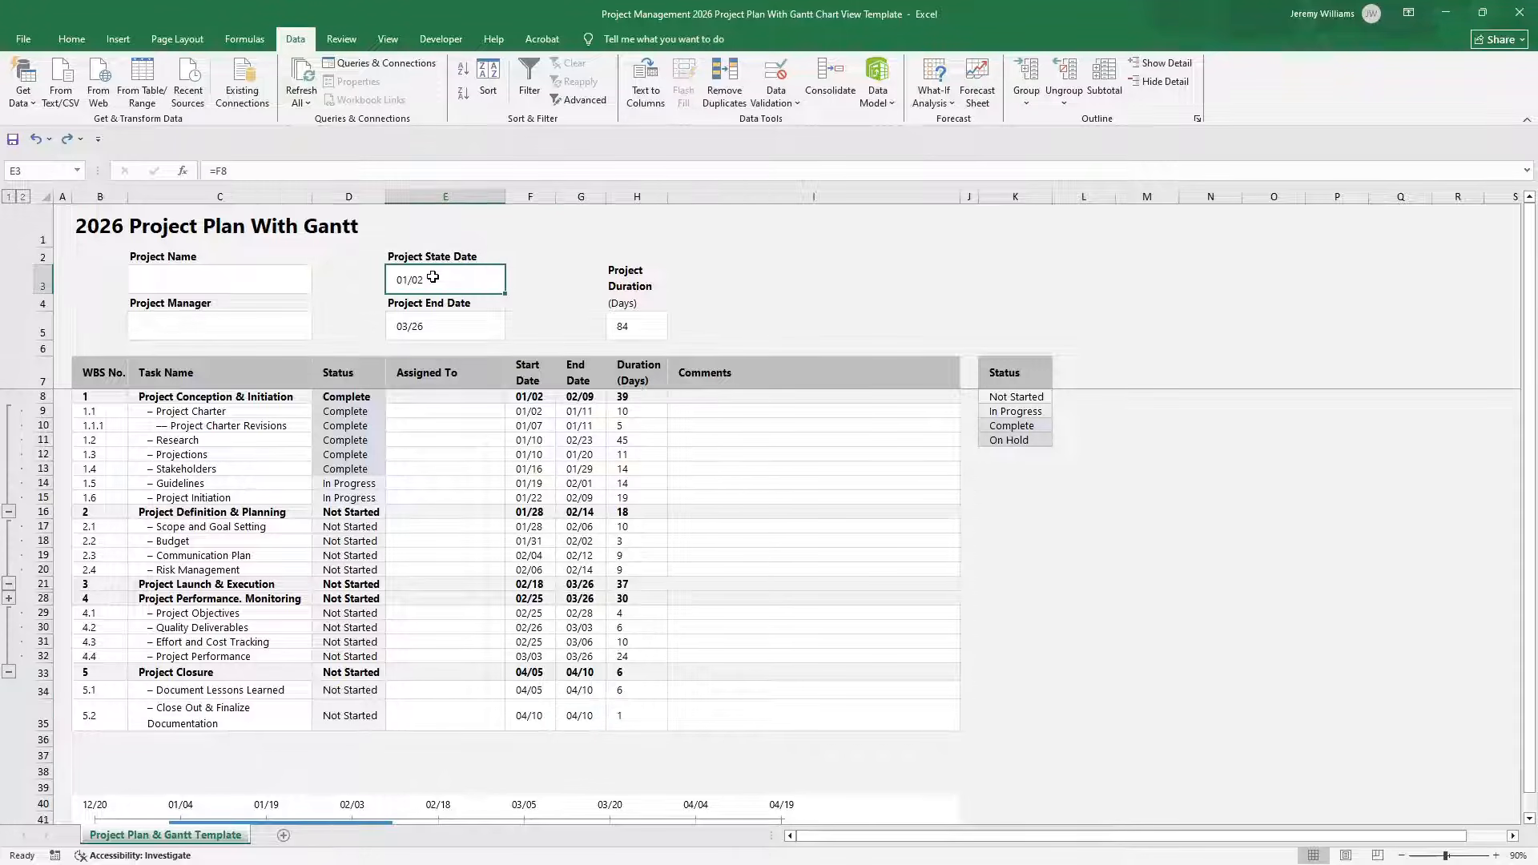
pyautogui.click(263, 170)
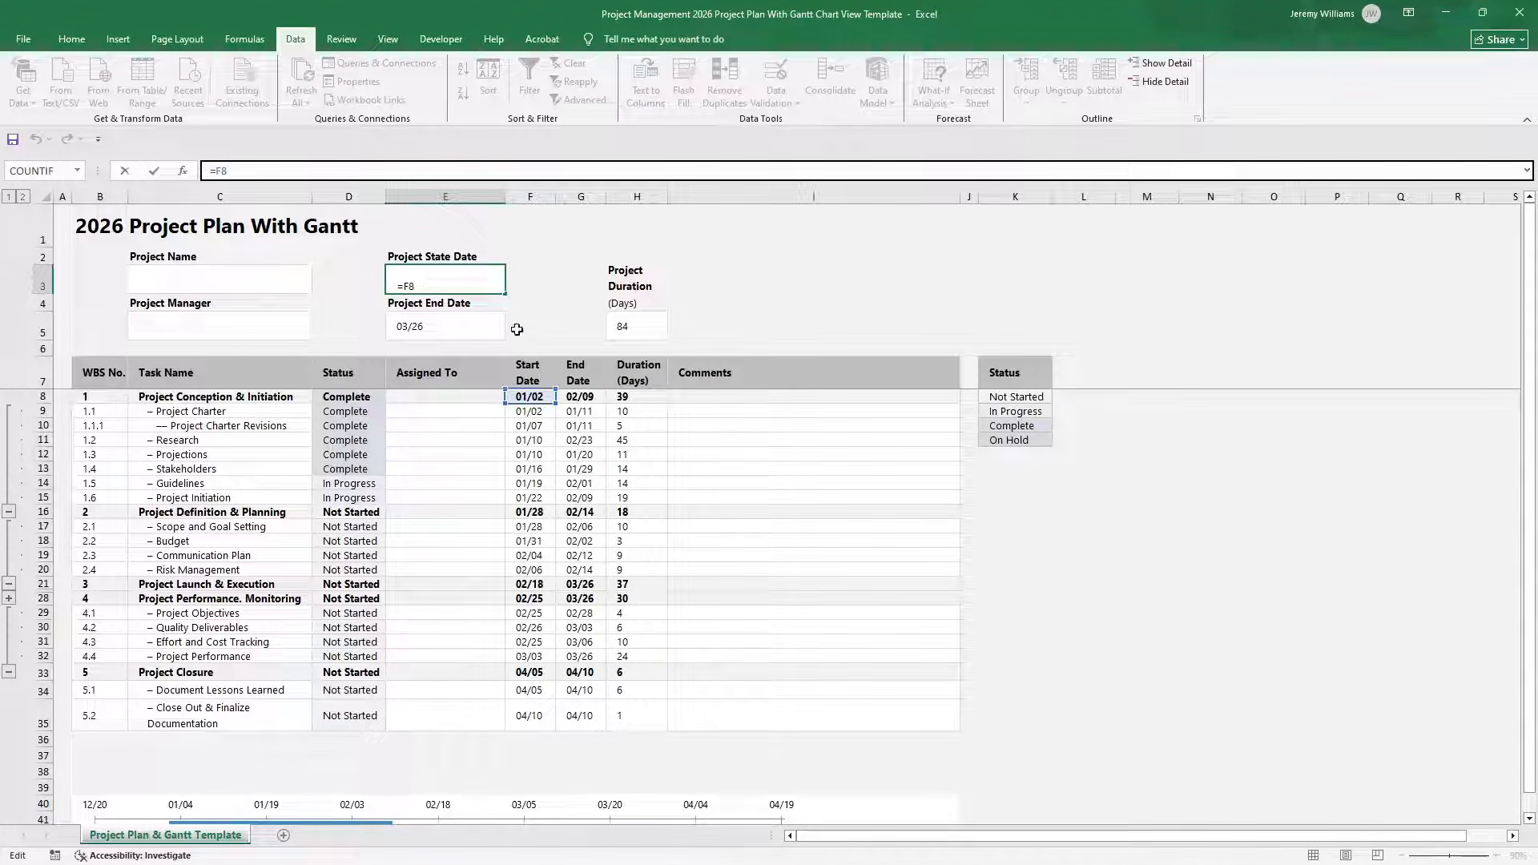
pyautogui.press('Return')
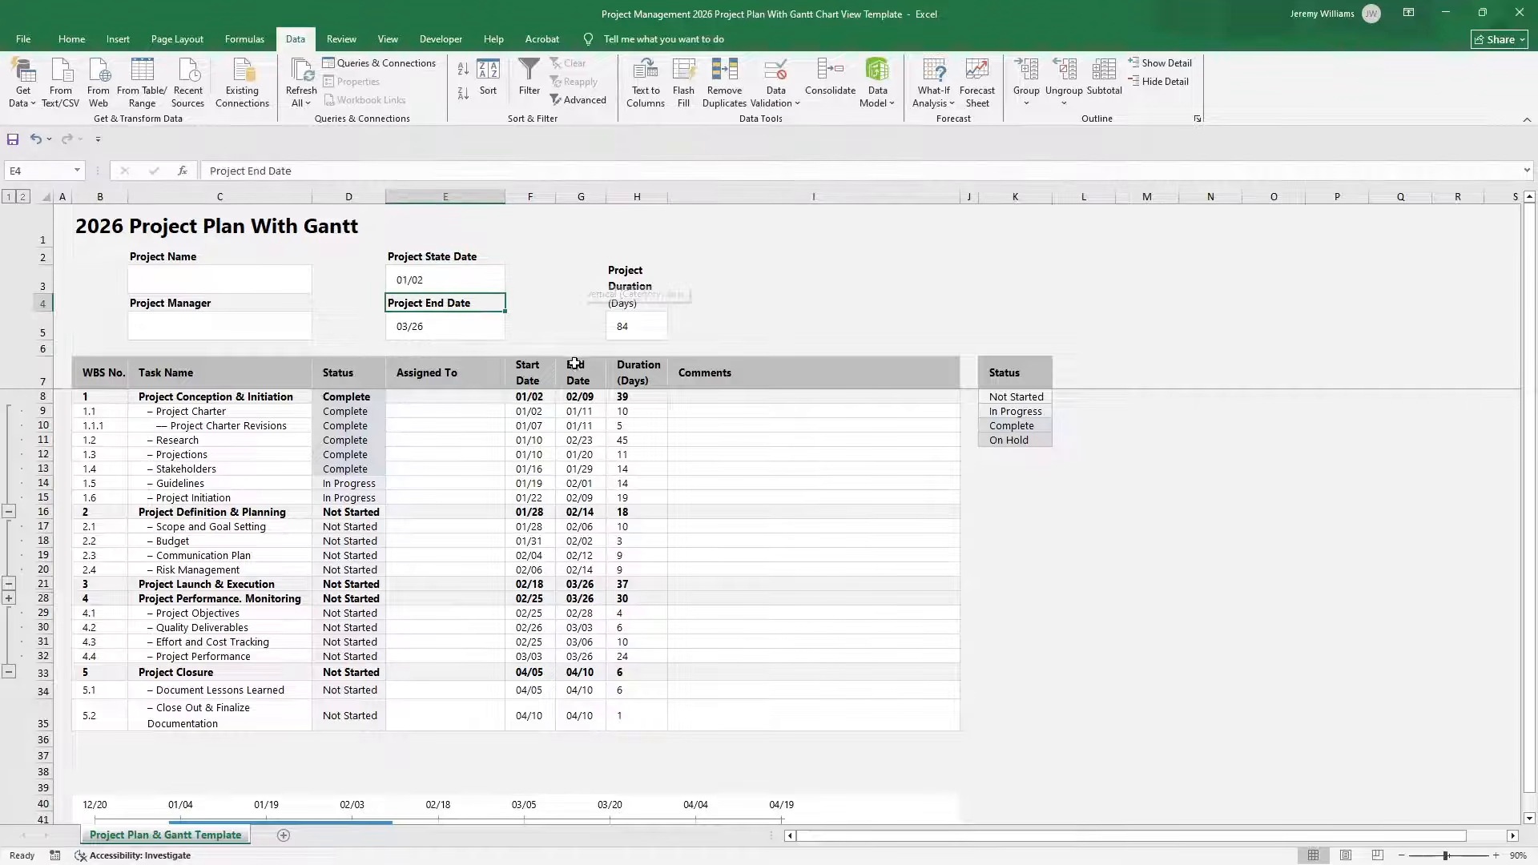
pyautogui.click(528, 396)
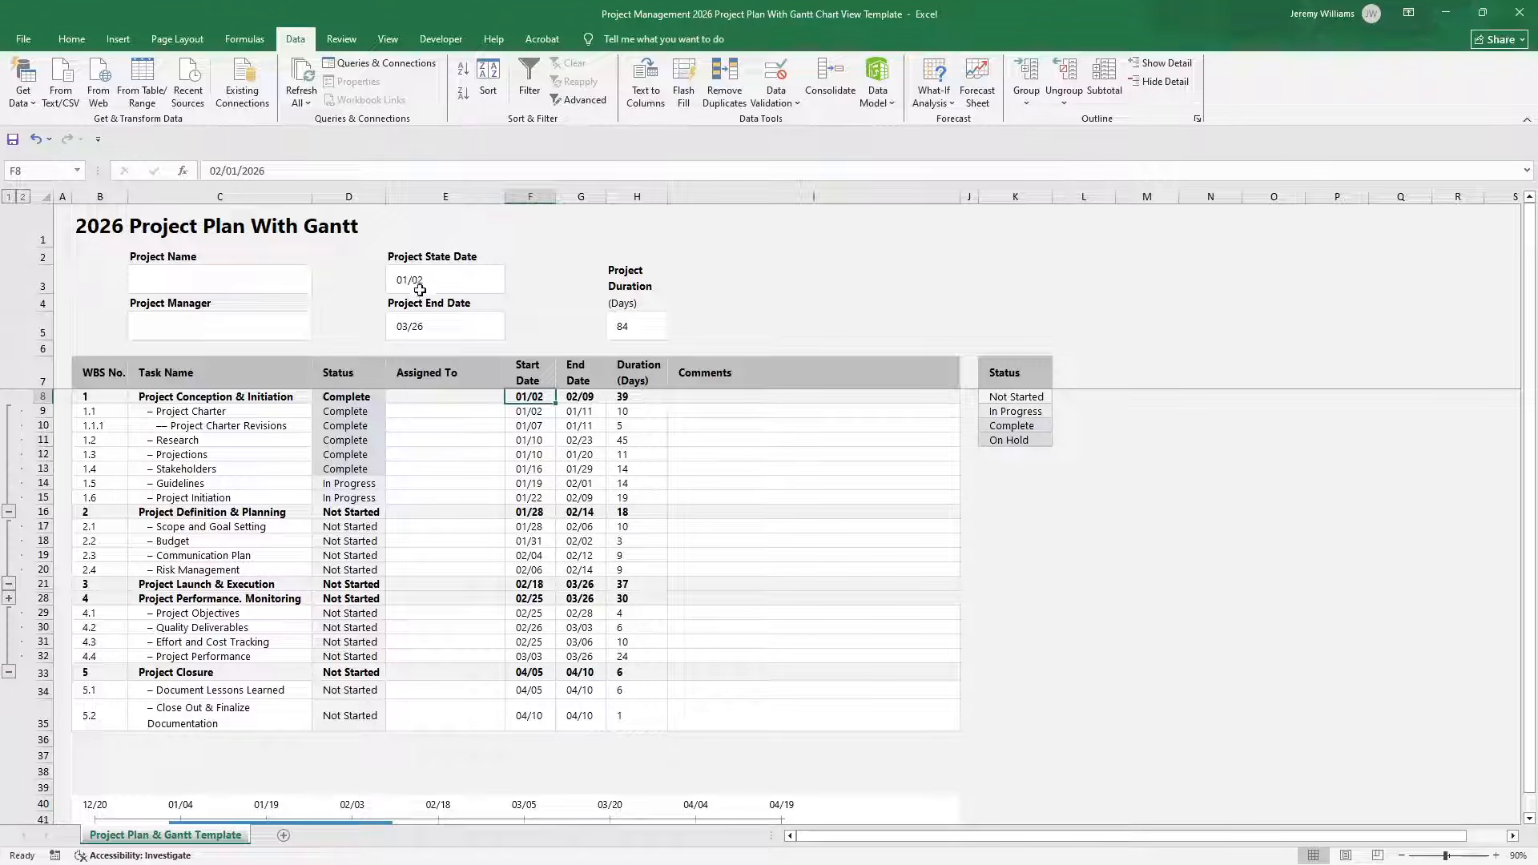
# Link the Project End Date to the end date of Close Out & Finalize Documentation with =G35.
pyautogui.click(432, 321)
pyautogui.write('=')
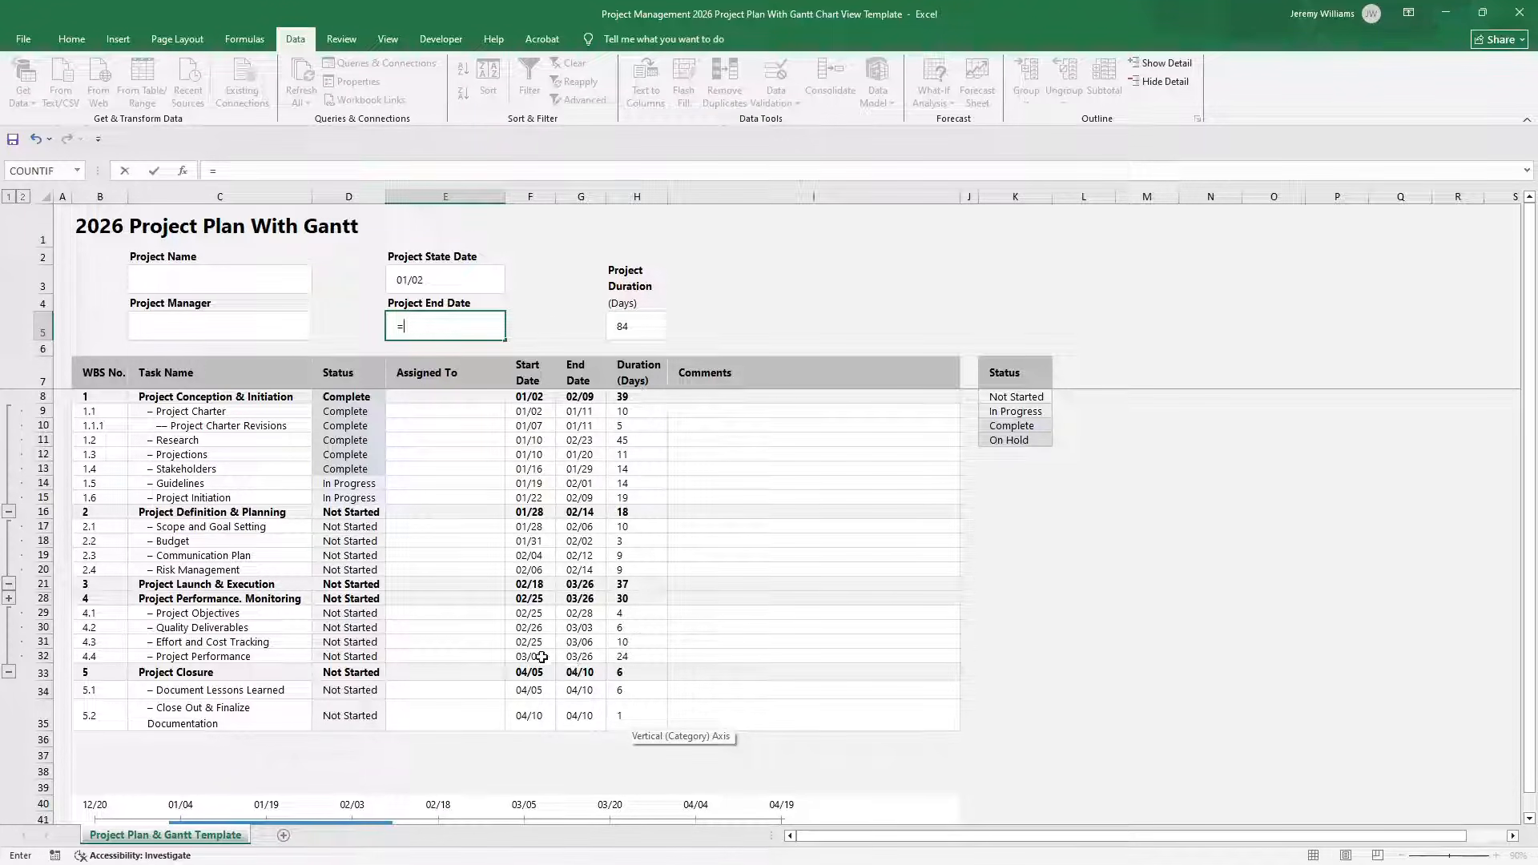
pyautogui.click(582, 714)
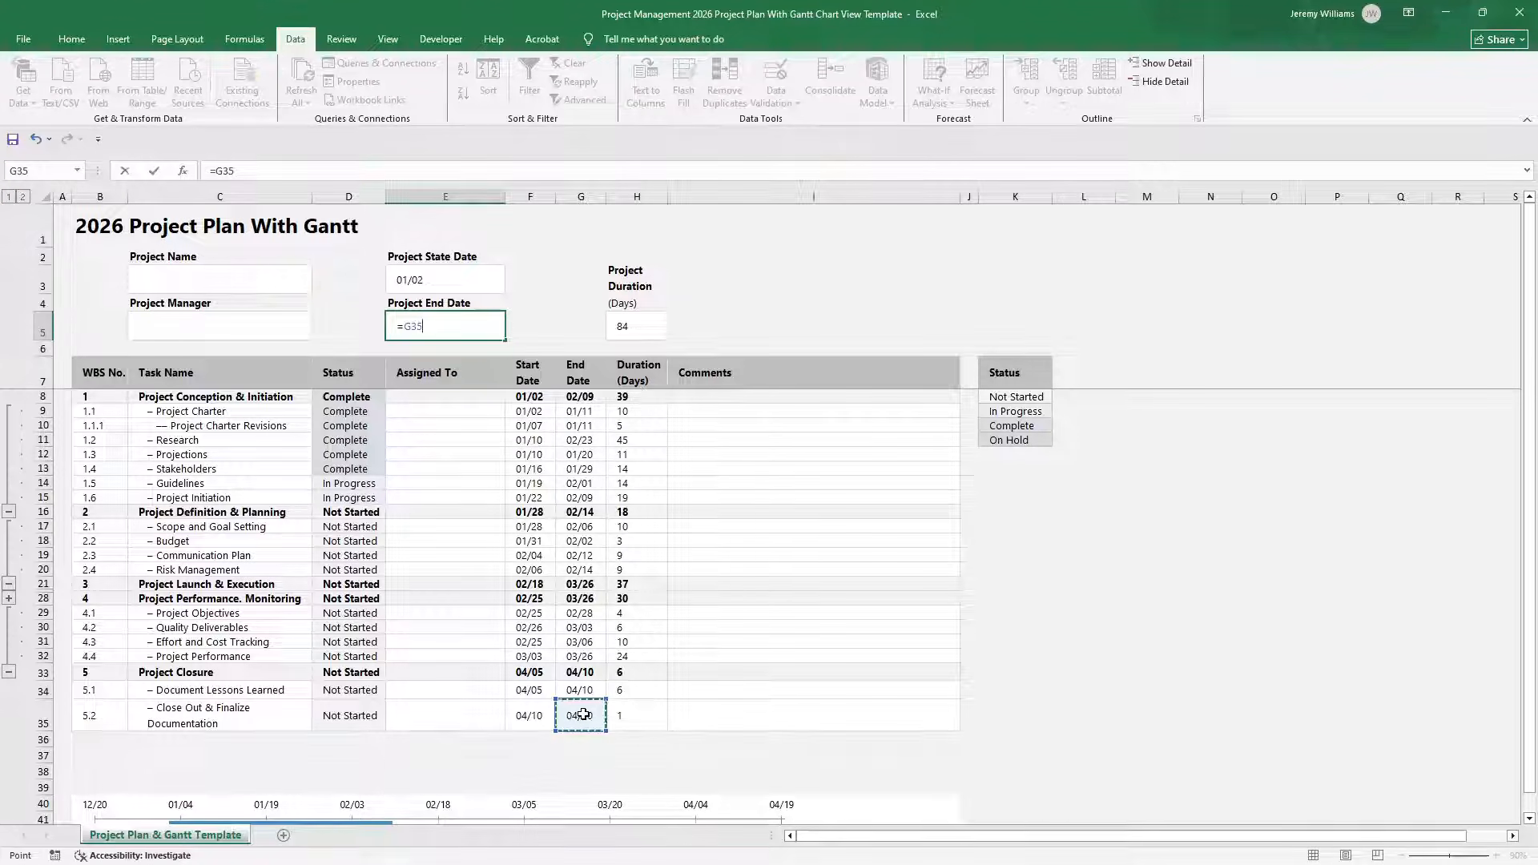
pyautogui.press('Return')
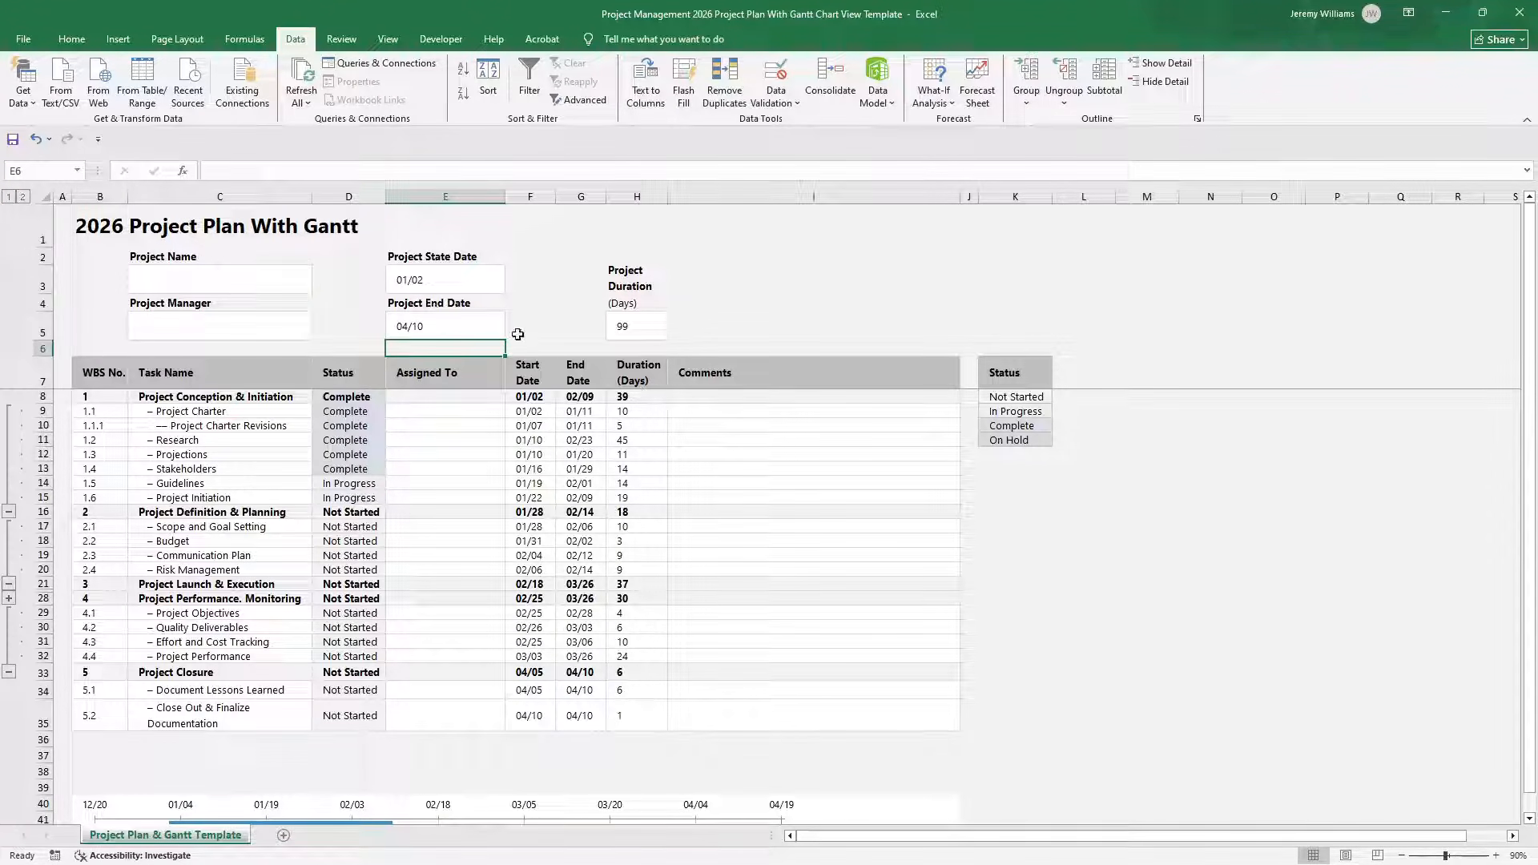
# Examine the Project Conception & Initiation row against the start and end dates of its Project Charter and Project Initiation subtasks.
pyautogui.click(532, 399)
pyautogui.moveTo(238, 399); pyautogui.dragTo(648, 408)
pyautogui.click(530, 399)
pyautogui.click(519, 406)
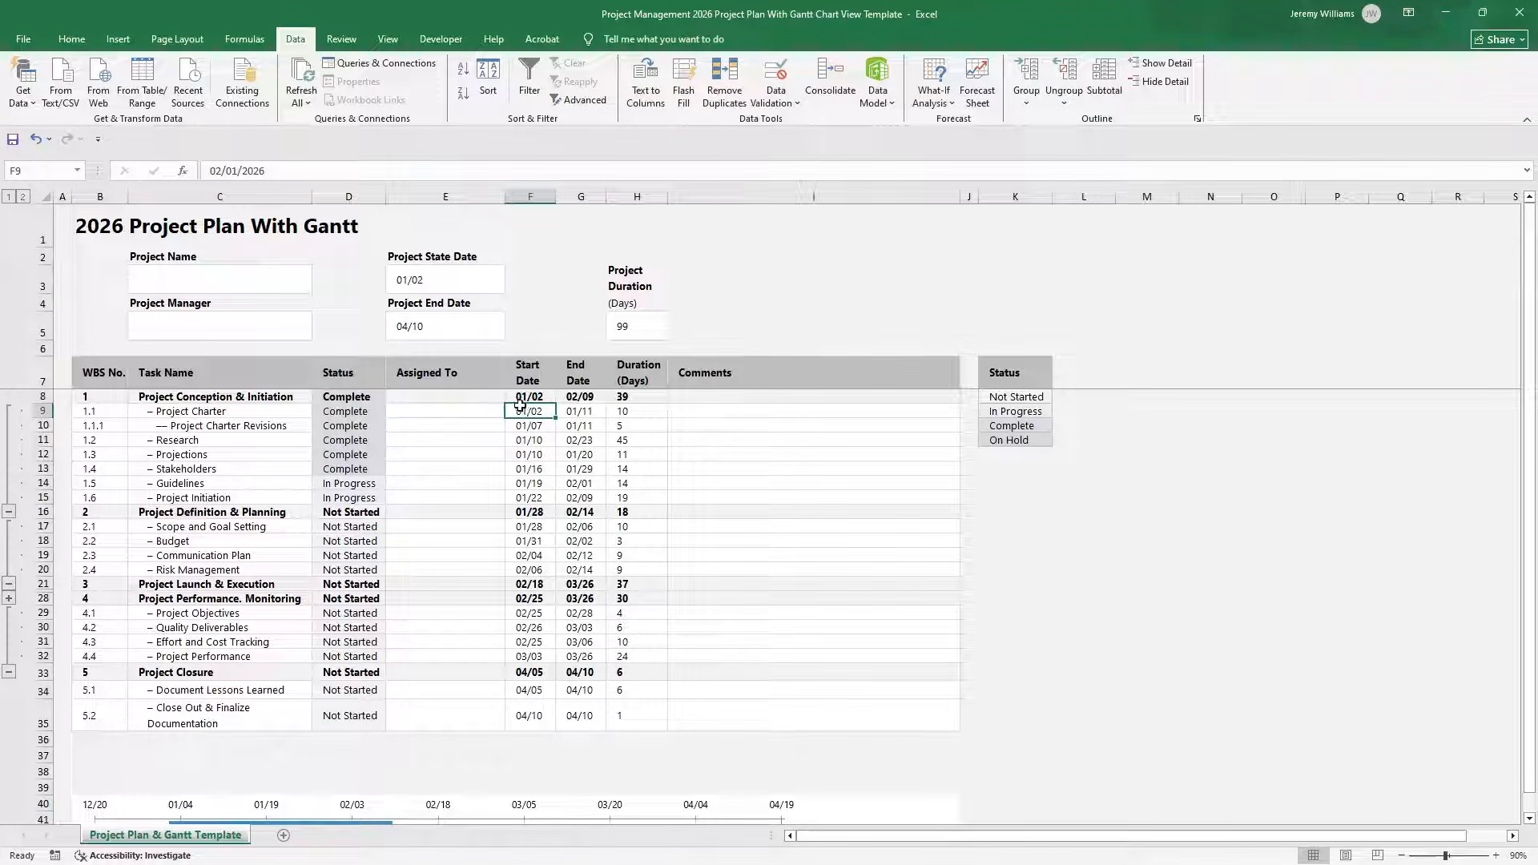
pyautogui.click(583, 496)
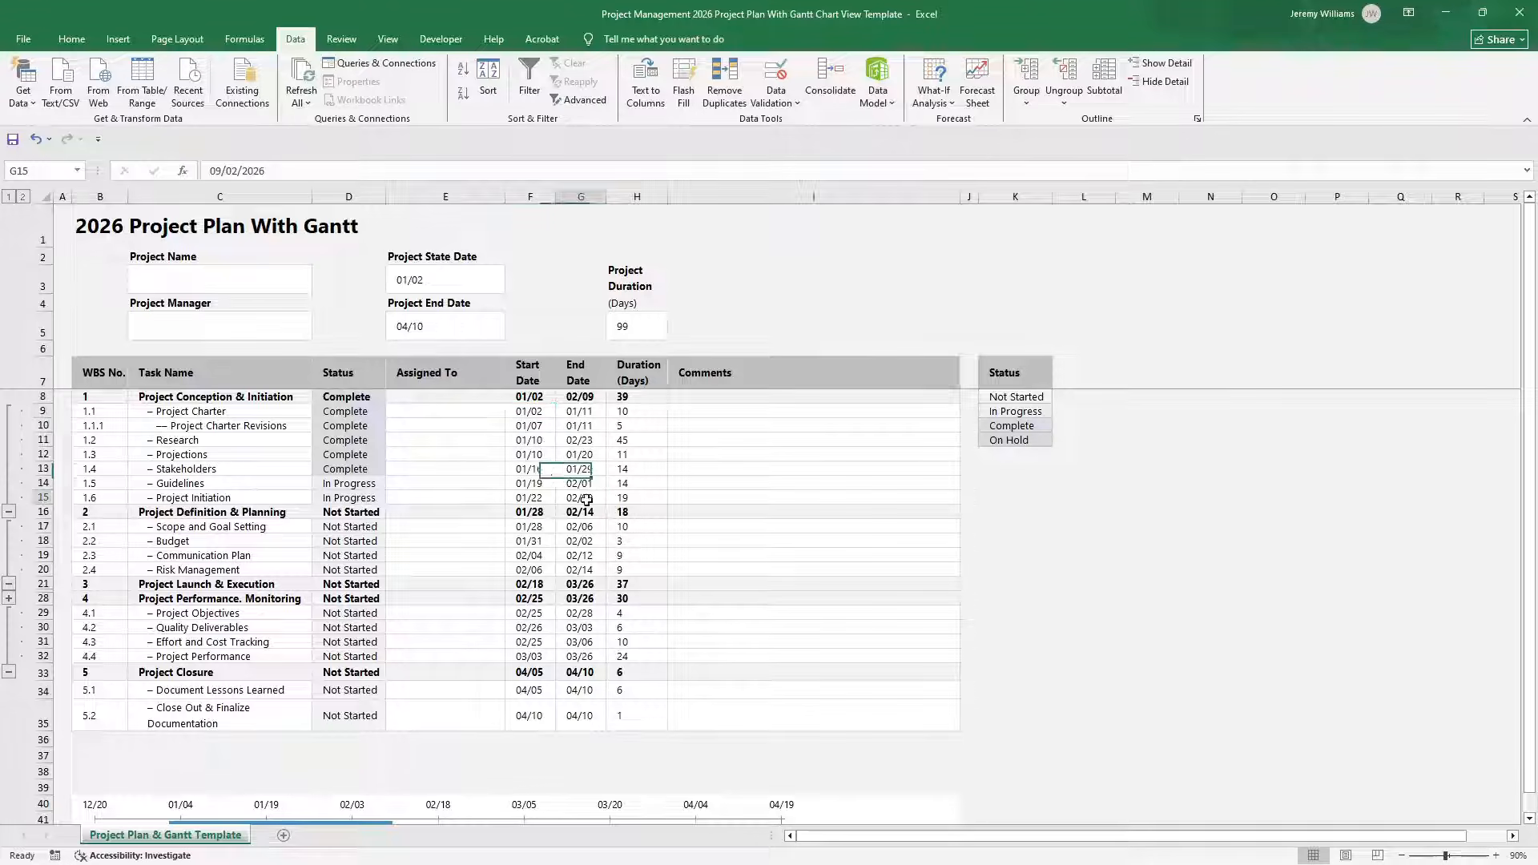
pyautogui.click(585, 398)
pyautogui.click(284, 400)
pyautogui.moveTo(284, 404); pyautogui.dragTo(720, 397)
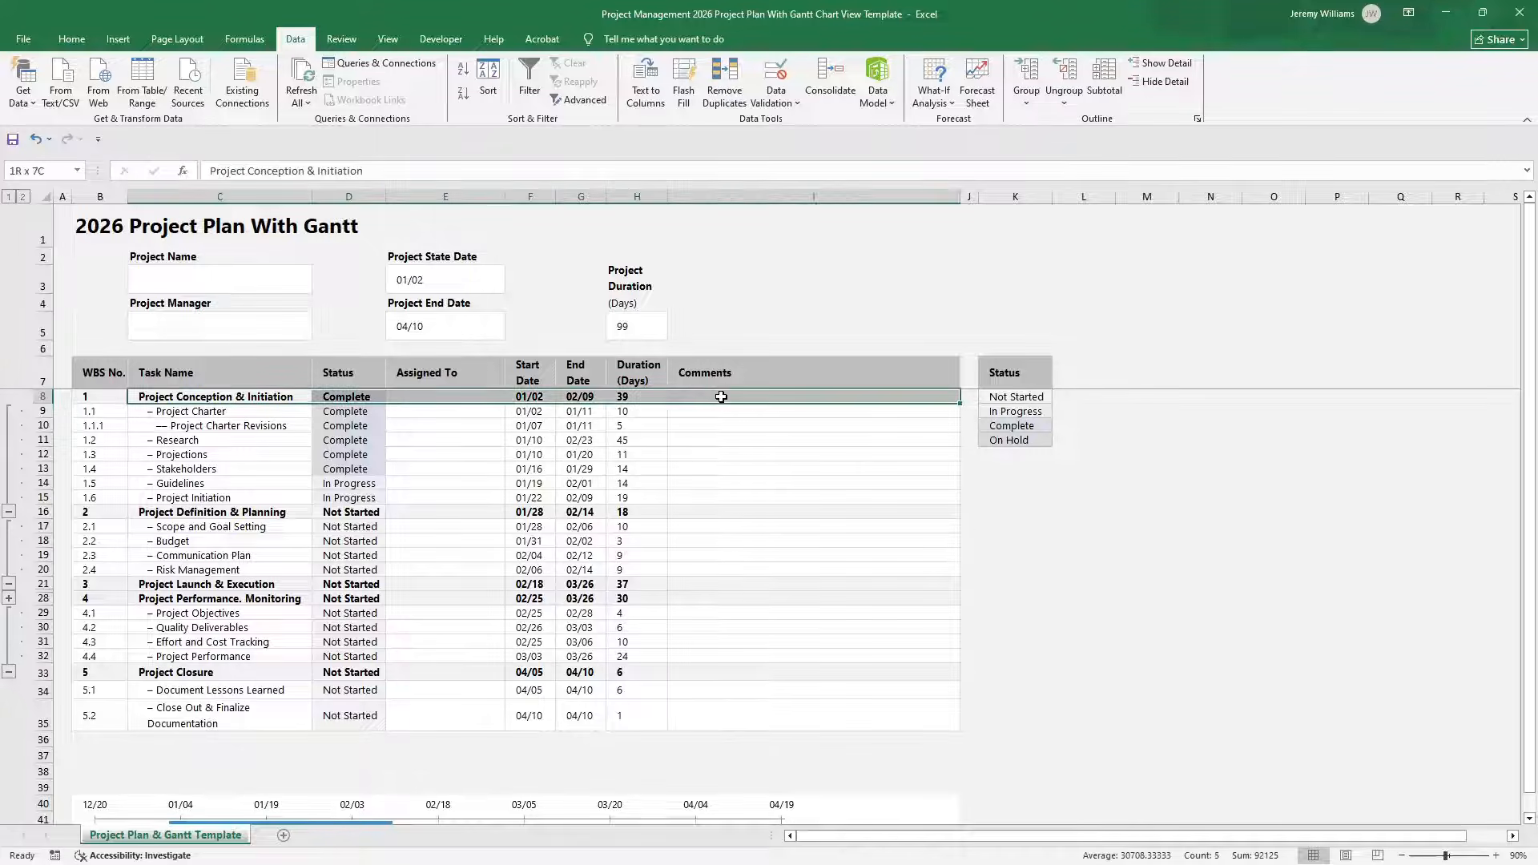
# Link the end date of Project Conception & Initiation to Project Initiation's end date with =G15.
pyautogui.click(586, 398)
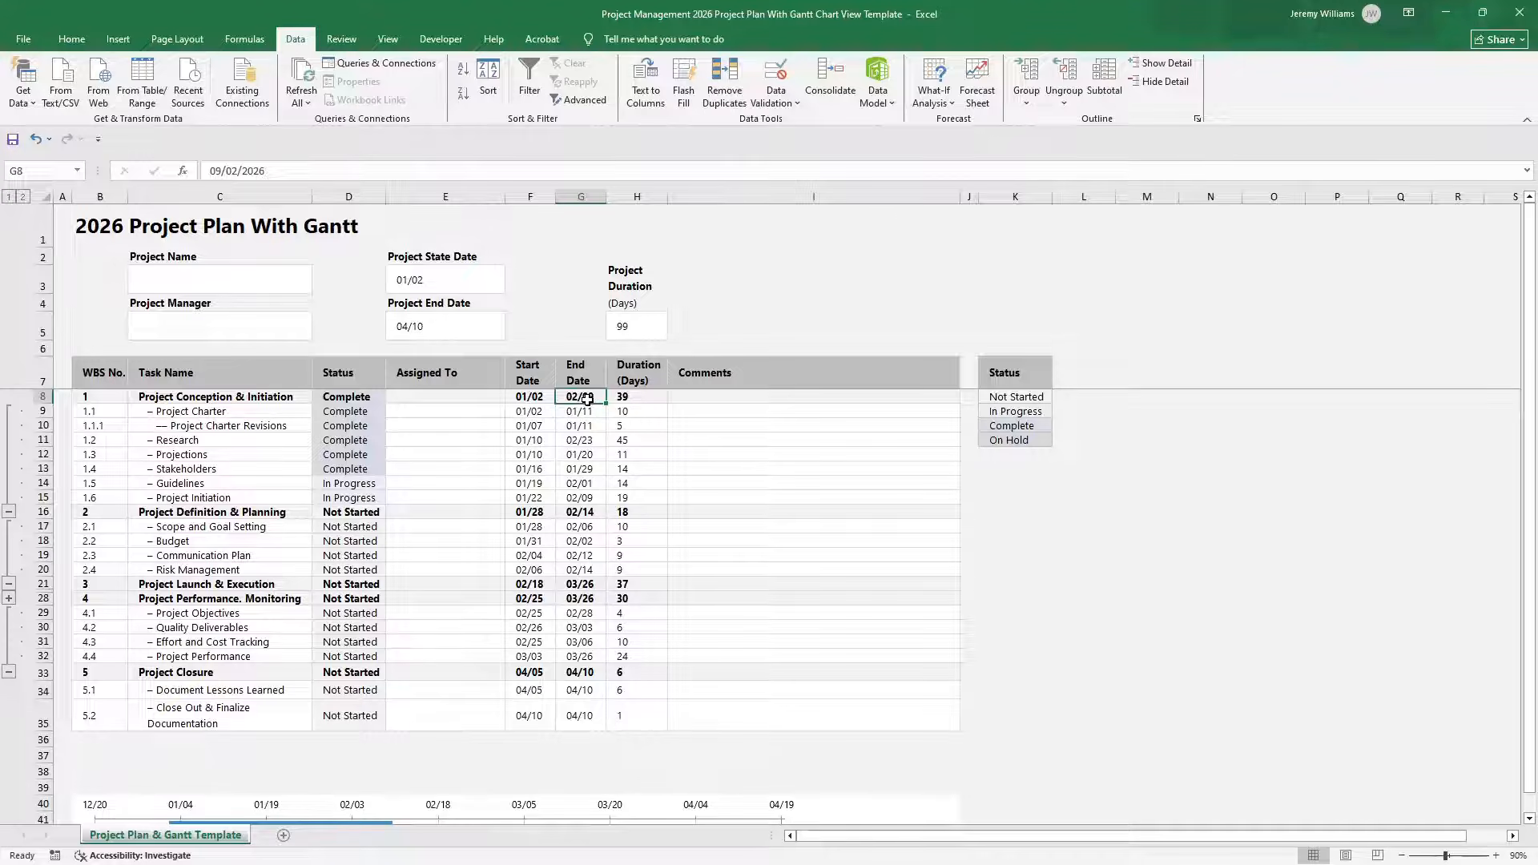
pyautogui.write('=')
pyautogui.click(578, 497)
pyautogui.press('Return')
# Link the end date of Project Definition & Planning to the end date of its Risk Management subtask.
pyautogui.click(580, 511)
pyautogui.write('=')
pyautogui.click(587, 570)
pyautogui.press('Return')
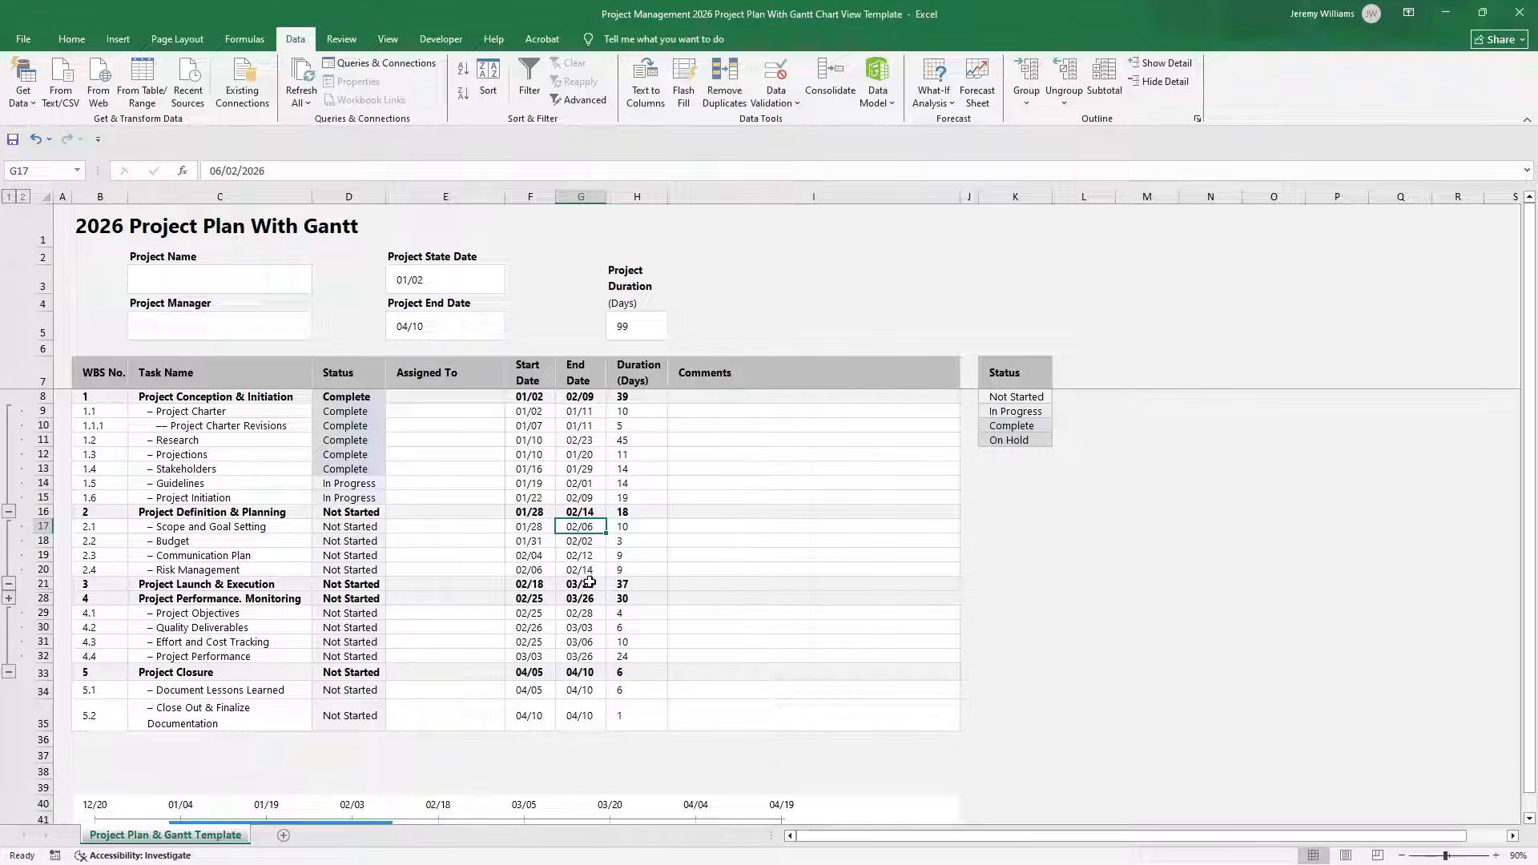
# Check the end dates of phases 3 and 4, Project Initiation, and the linked Project Conception & Initiation cell.
pyautogui.click(589, 584)
pyautogui.click(590, 598)
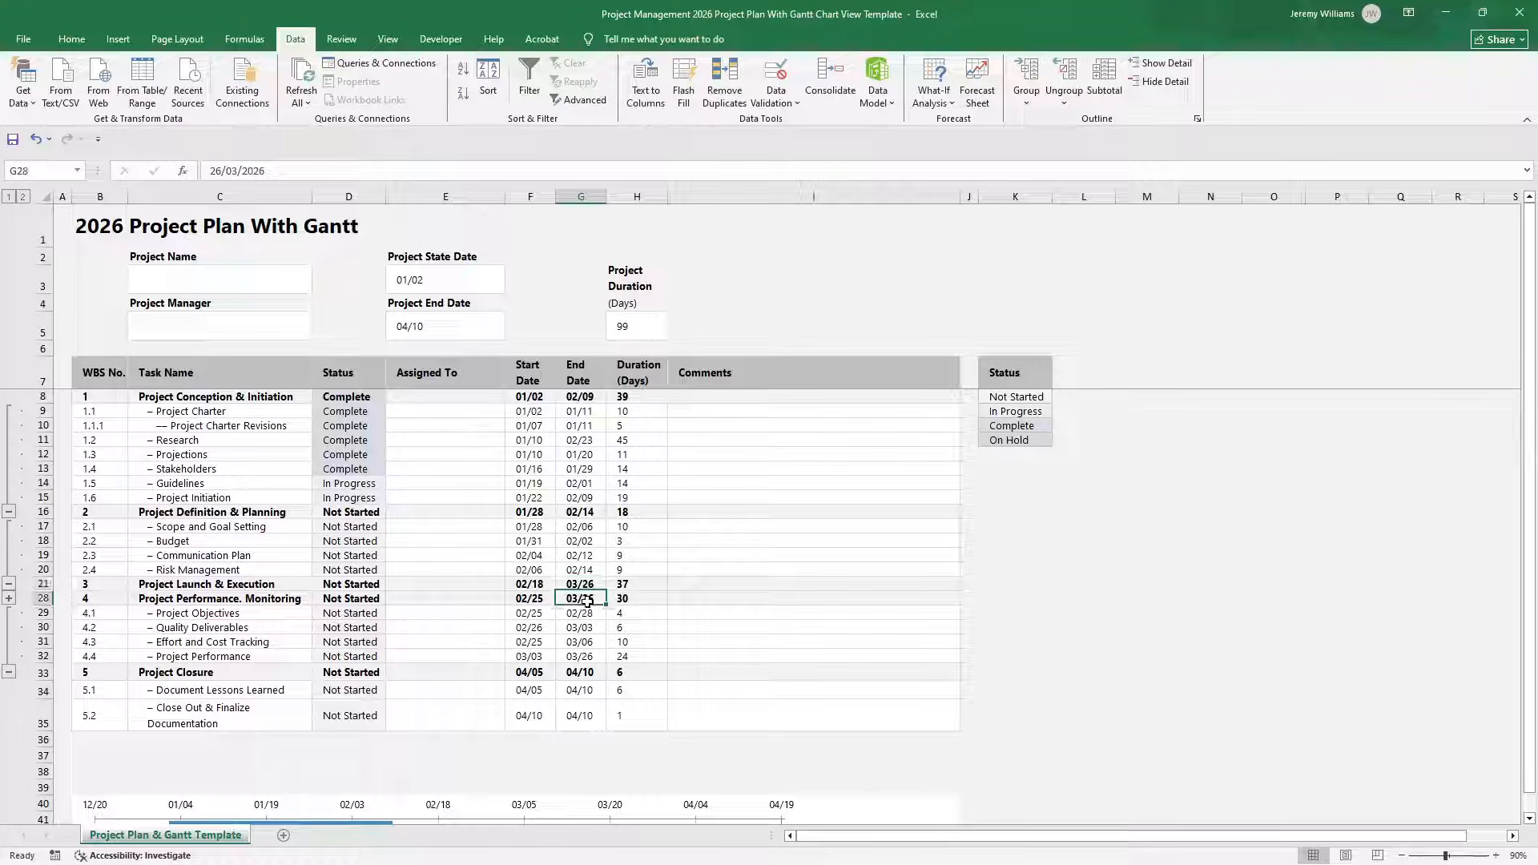
pyautogui.click(584, 494)
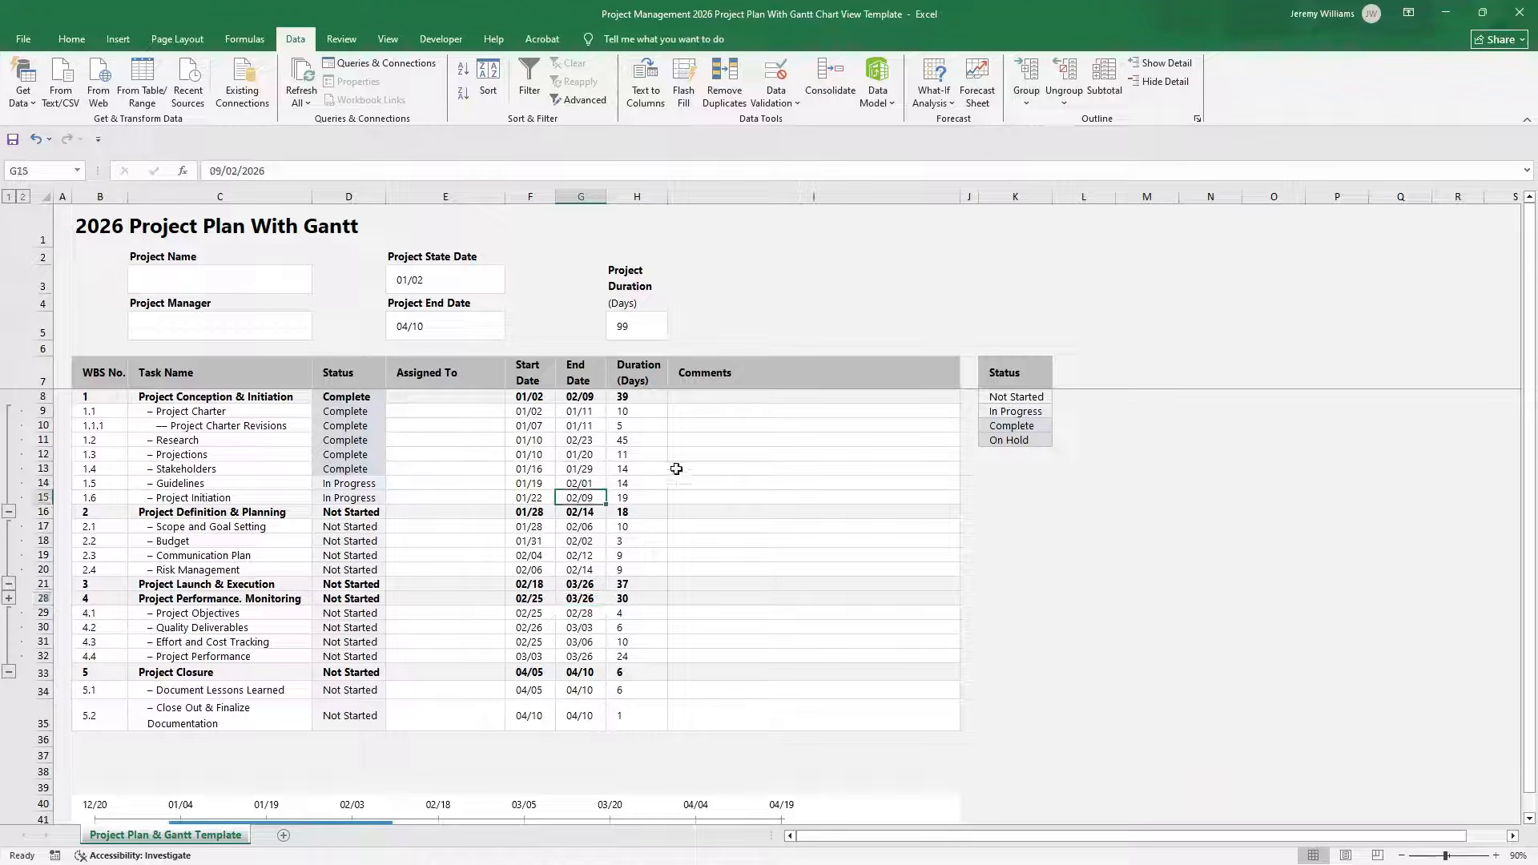
pyautogui.click(588, 395)
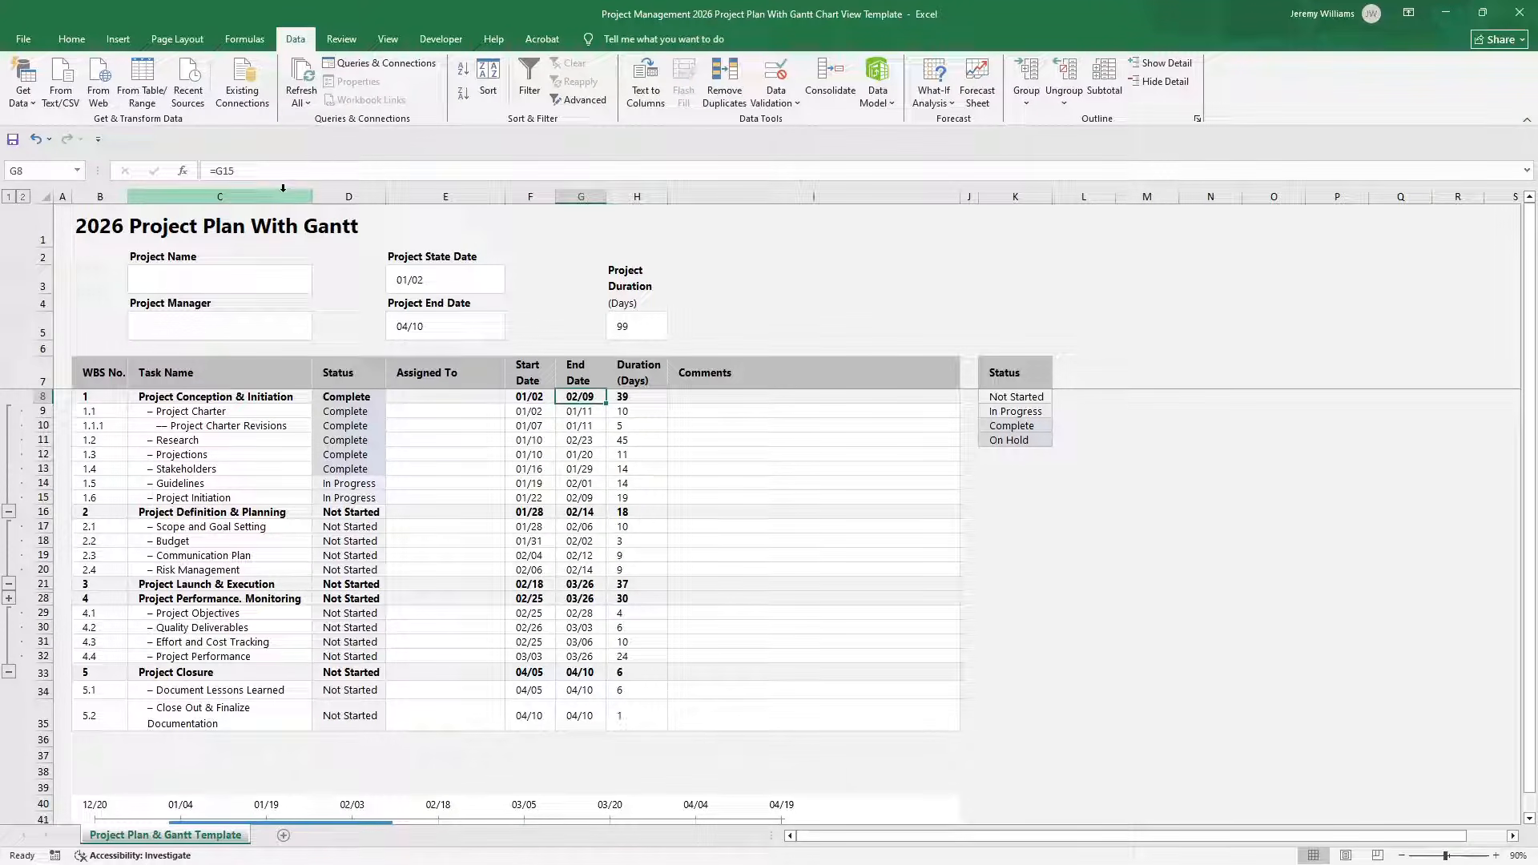
# Examine the parts of the Duration formula for Project Conception & Initiation and leave it unchanged.
pyautogui.click(629, 398)
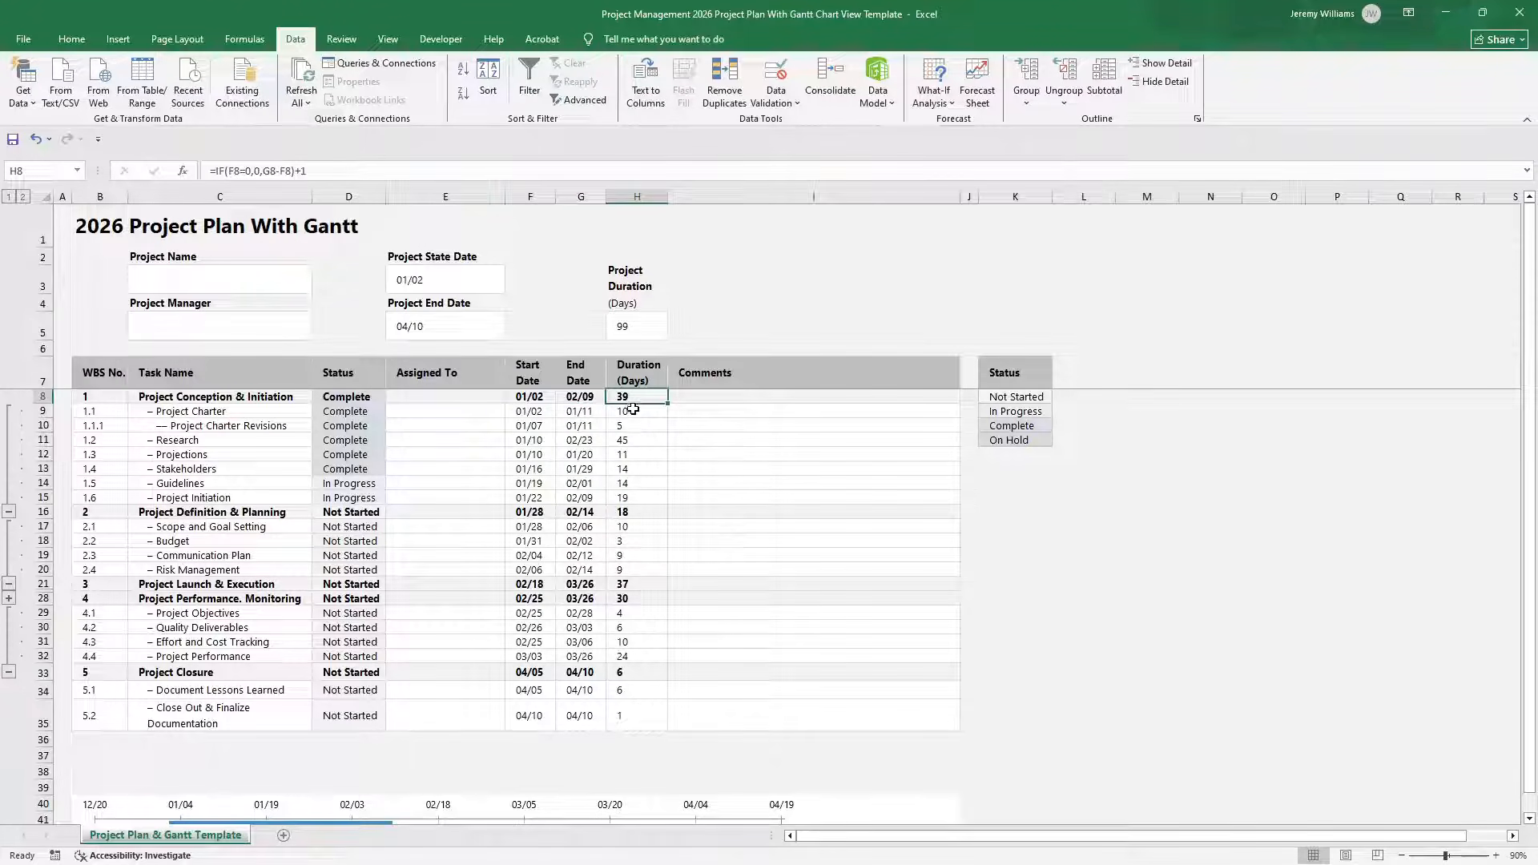
pyautogui.click(311, 165)
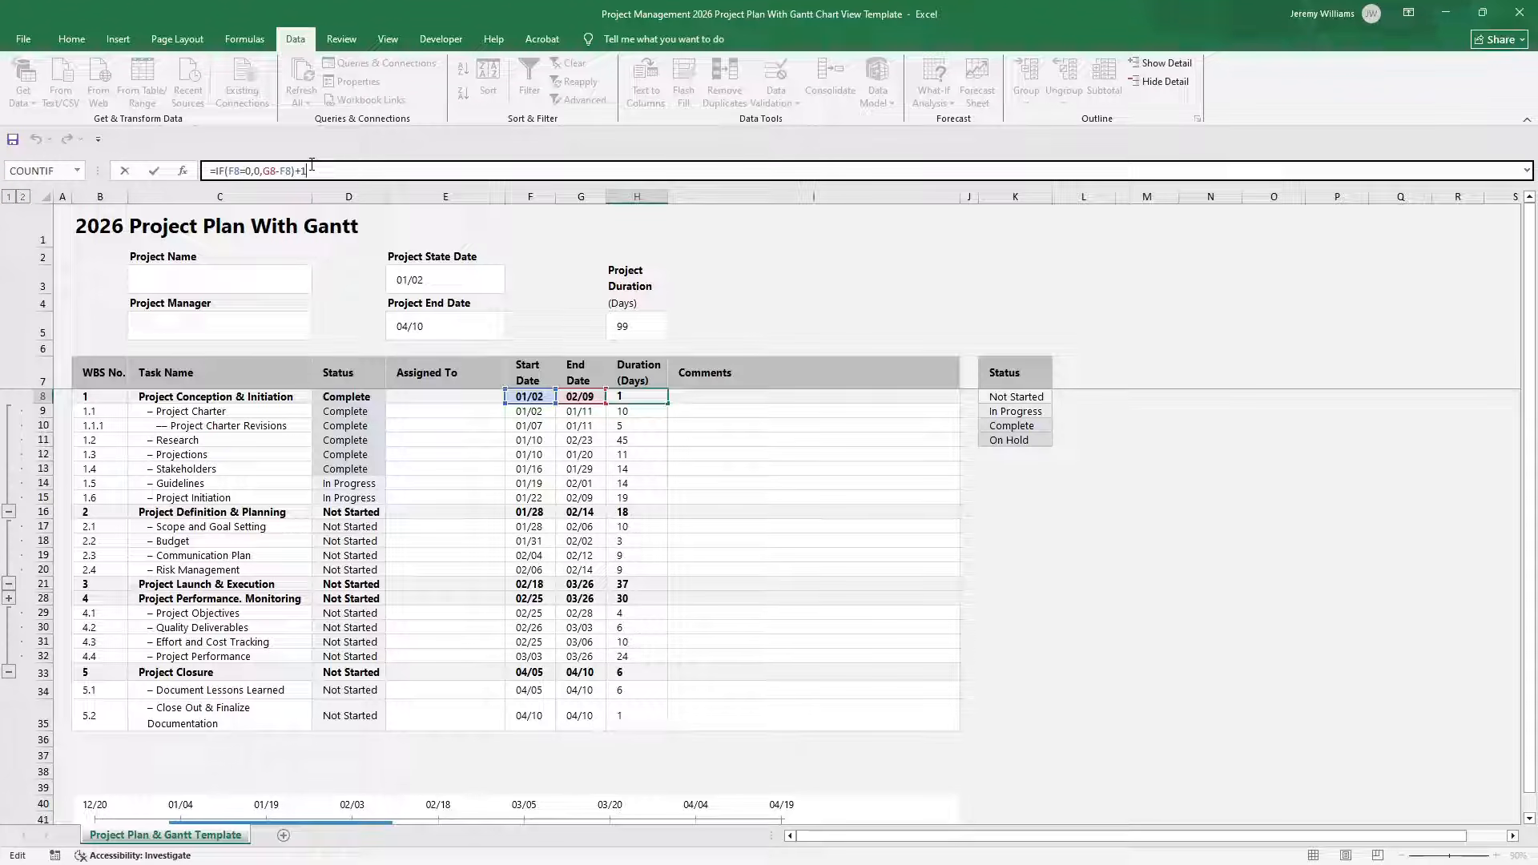
pyautogui.click(220, 170)
pyautogui.click(232, 171)
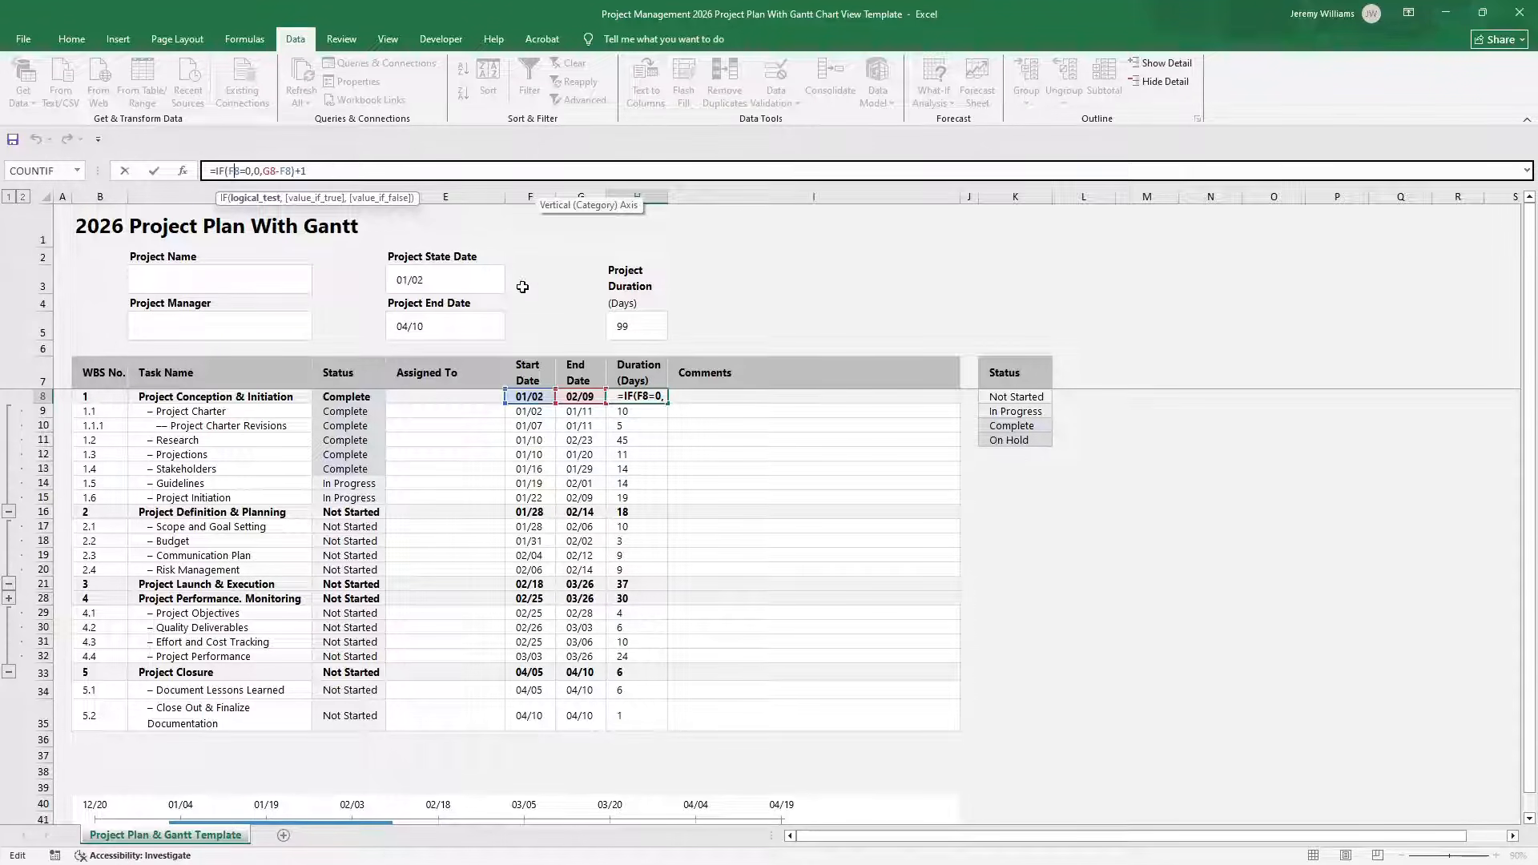
pyautogui.click(254, 170)
pyautogui.write('0,')
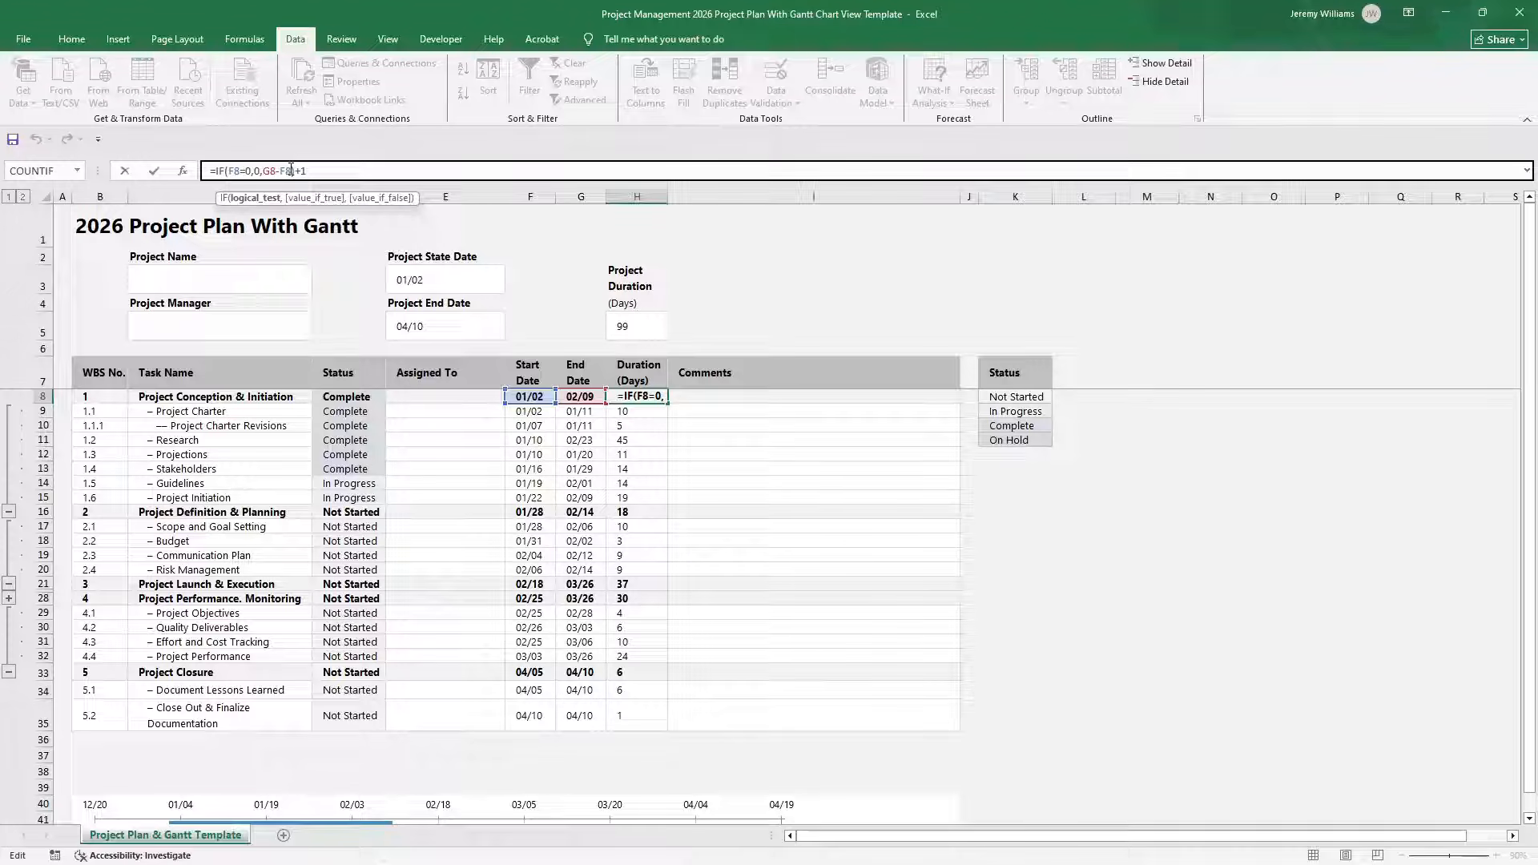
pyautogui.press('Return')
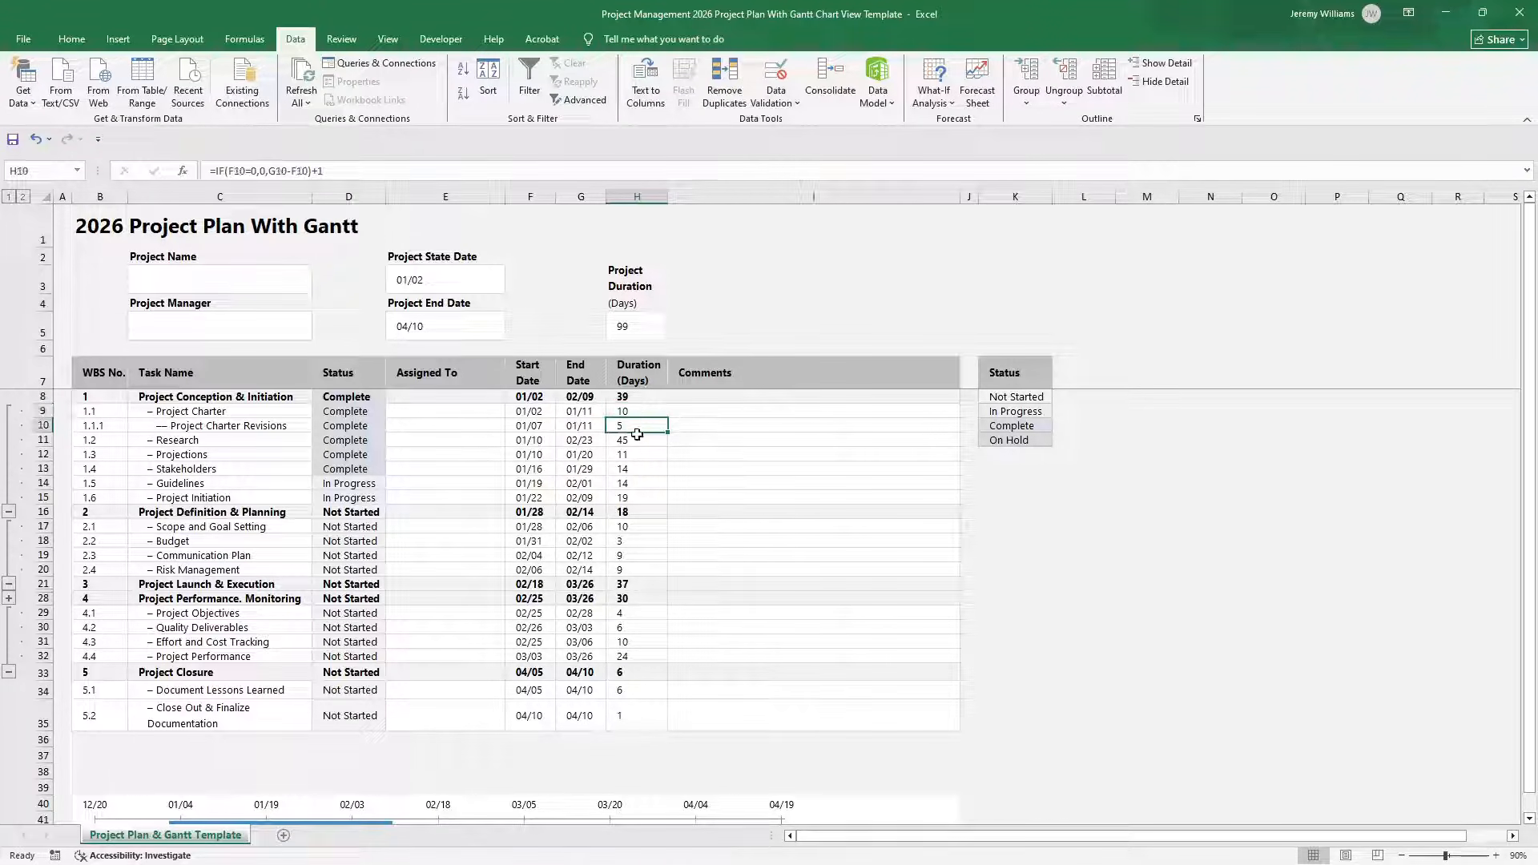
# Inspect the Project Duration formula and the start and end date cells it references, keeping it as it is.
pyautogui.click(637, 399)
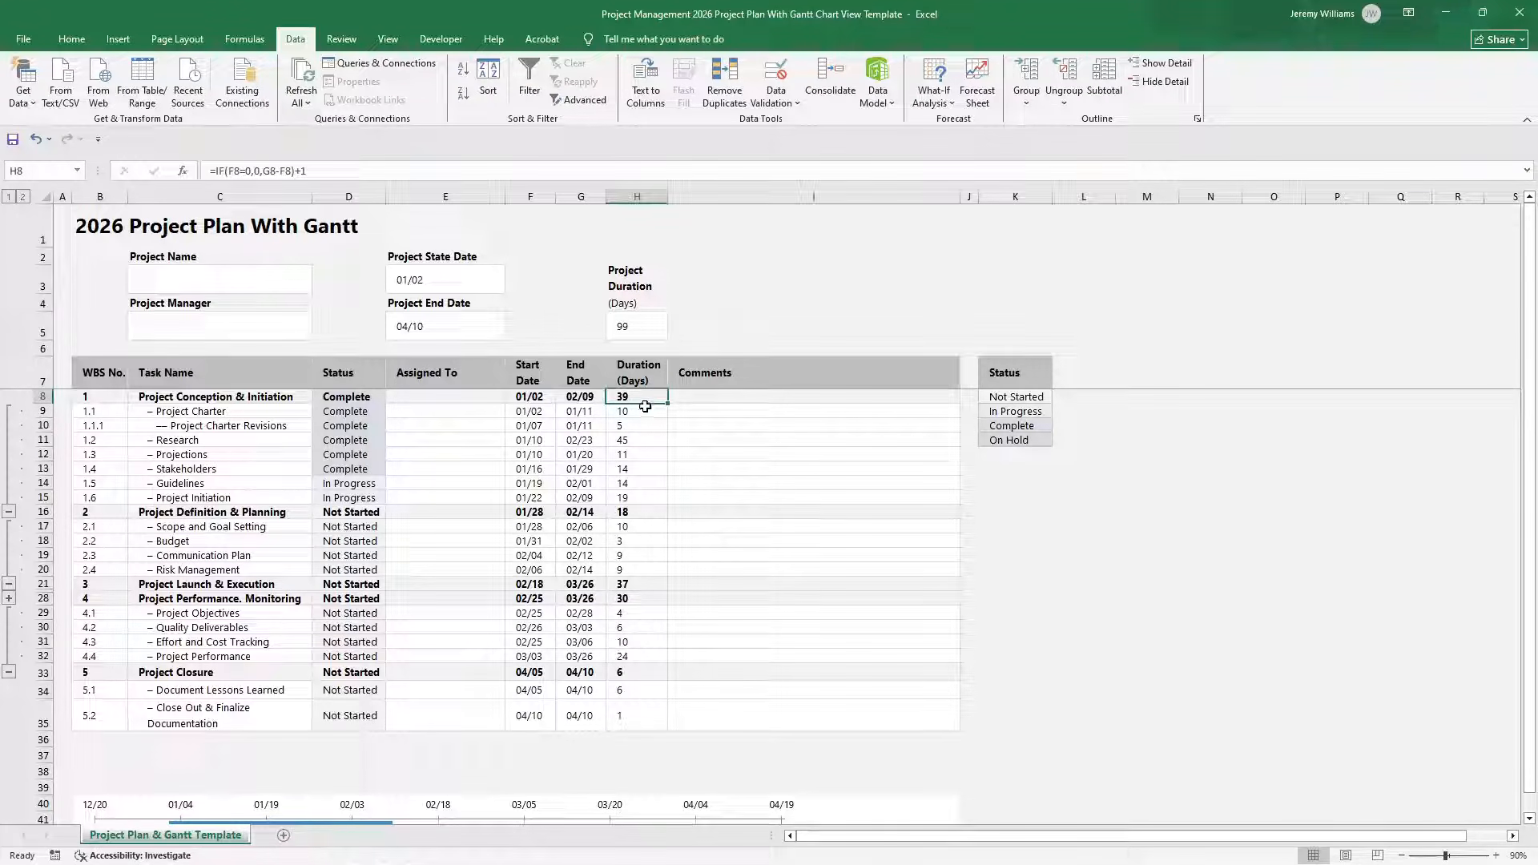
pyautogui.click(644, 325)
pyautogui.doubleClick(645, 325)
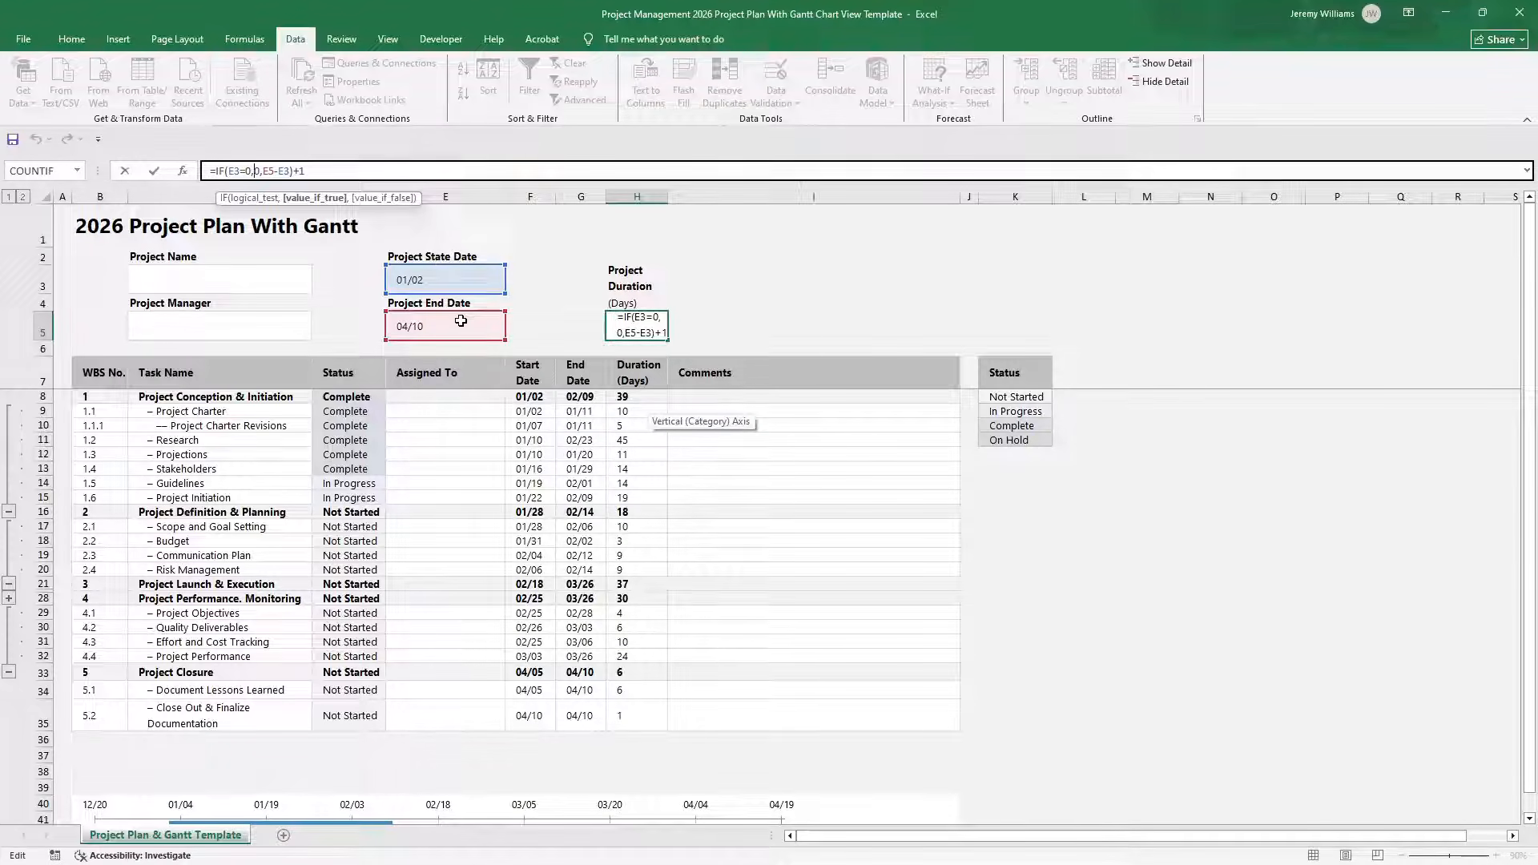
pyautogui.press('Return')
# Correct the Project State Date label to Project Start Date, with single spaces between the words.
pyautogui.click(444, 256)
pyautogui.doubleClick(250, 169)
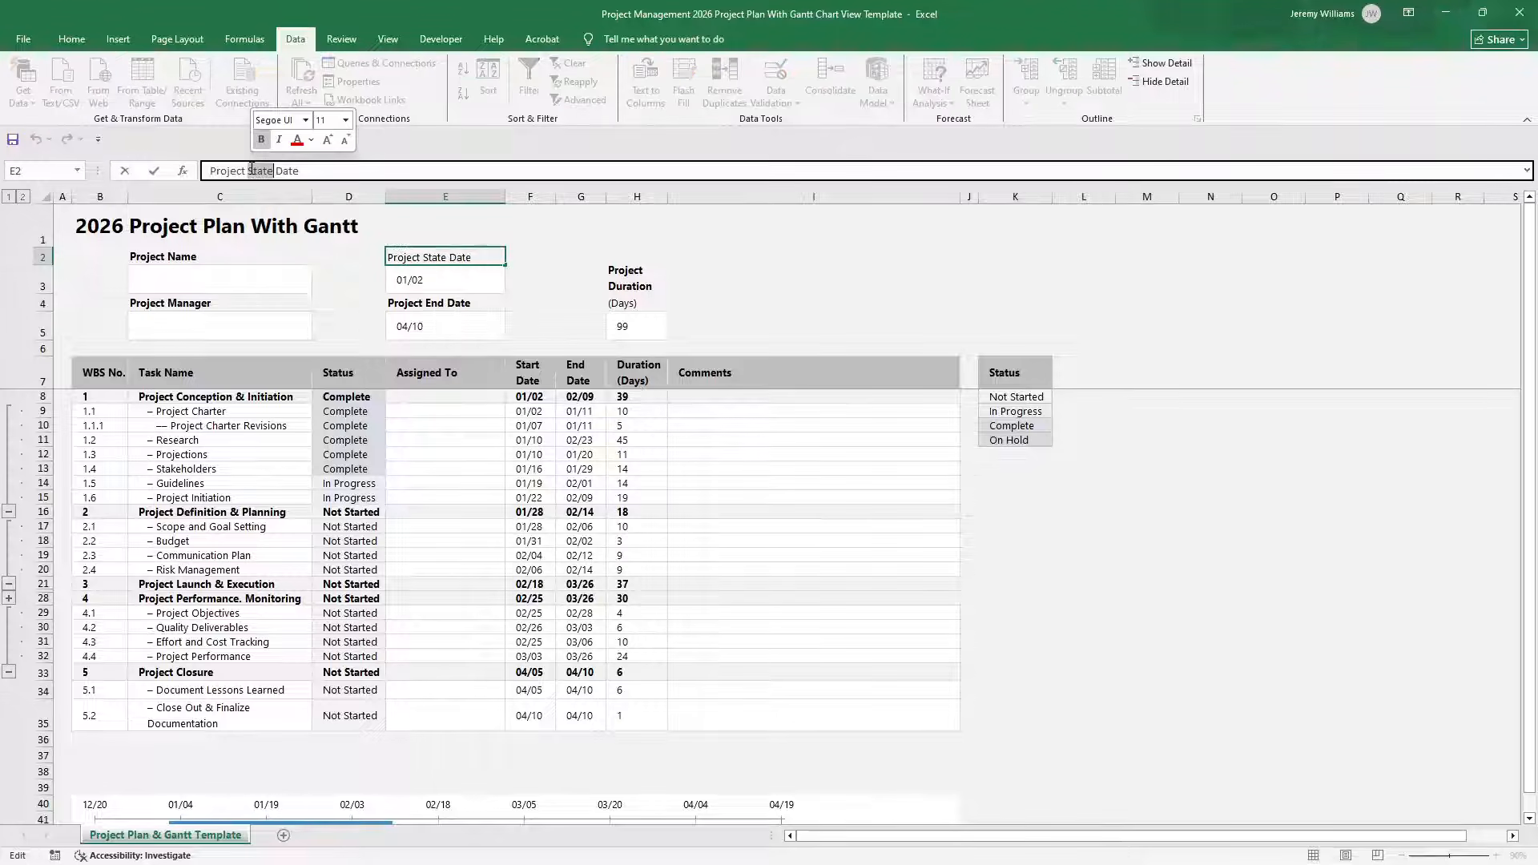
pyautogui.write('Start')
pyautogui.press('Return')
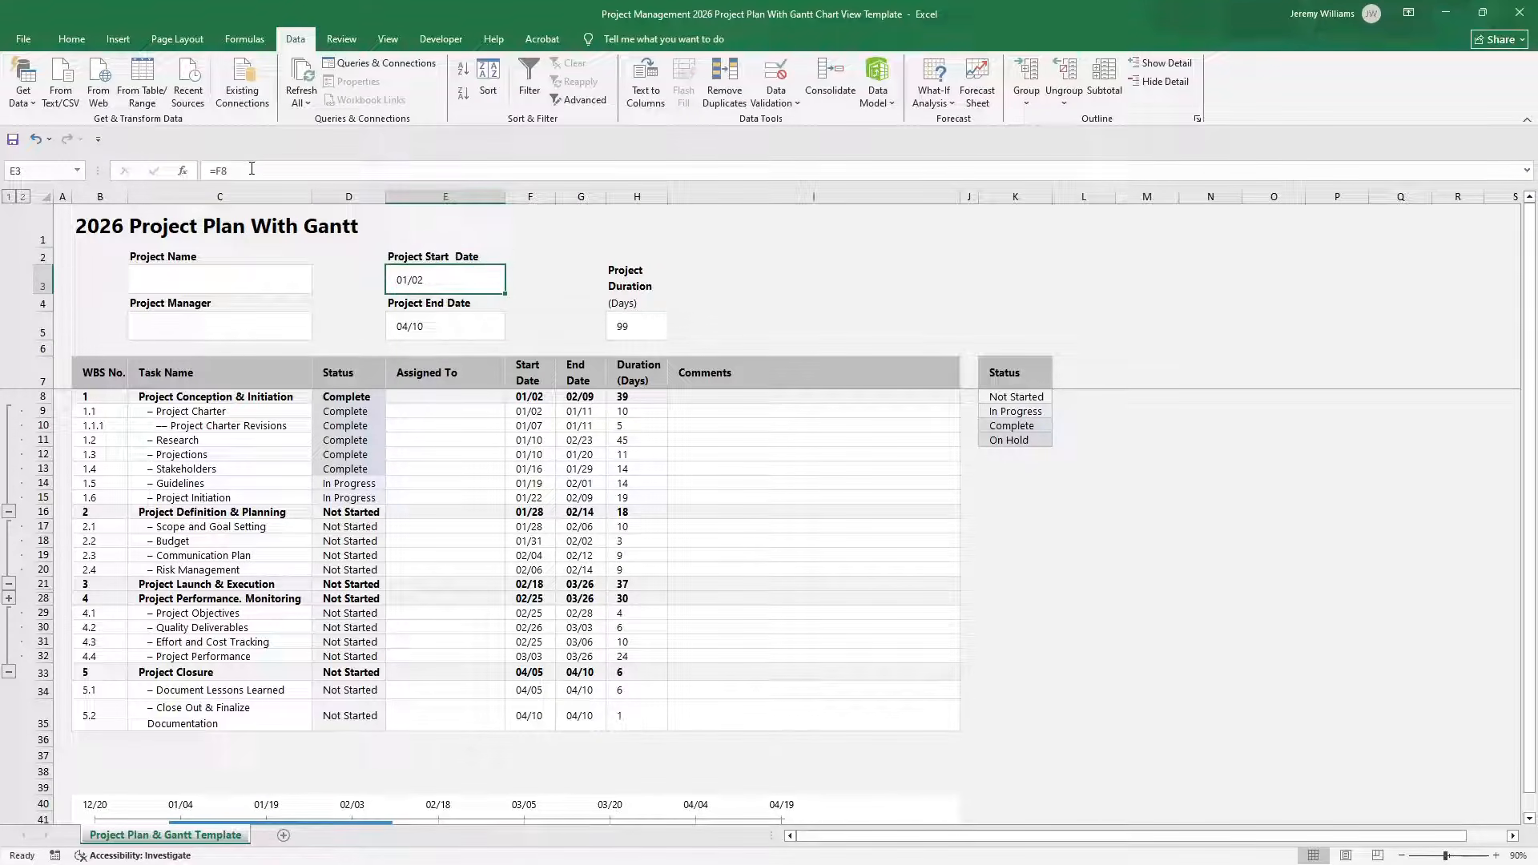
pyautogui.click(396, 255)
pyautogui.click(274, 170)
pyautogui.press('BackSpace')
pyautogui.press('Return')
# Examine the Comments cells beside Project Conception & Initiation and its first subtasks.
pyautogui.click(628, 397)
pyautogui.click(724, 410)
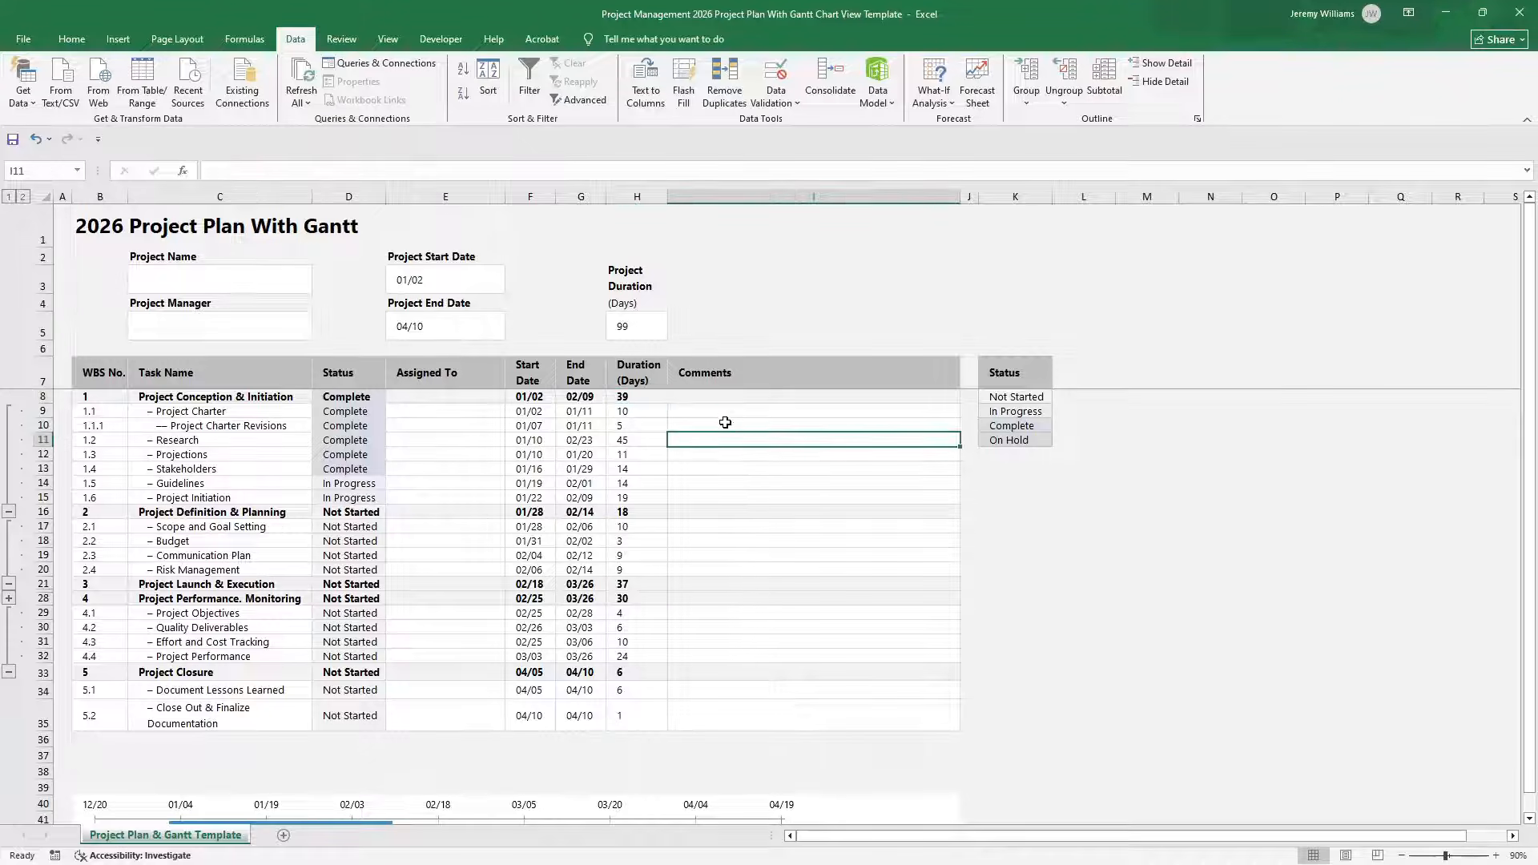
pyautogui.click(721, 397)
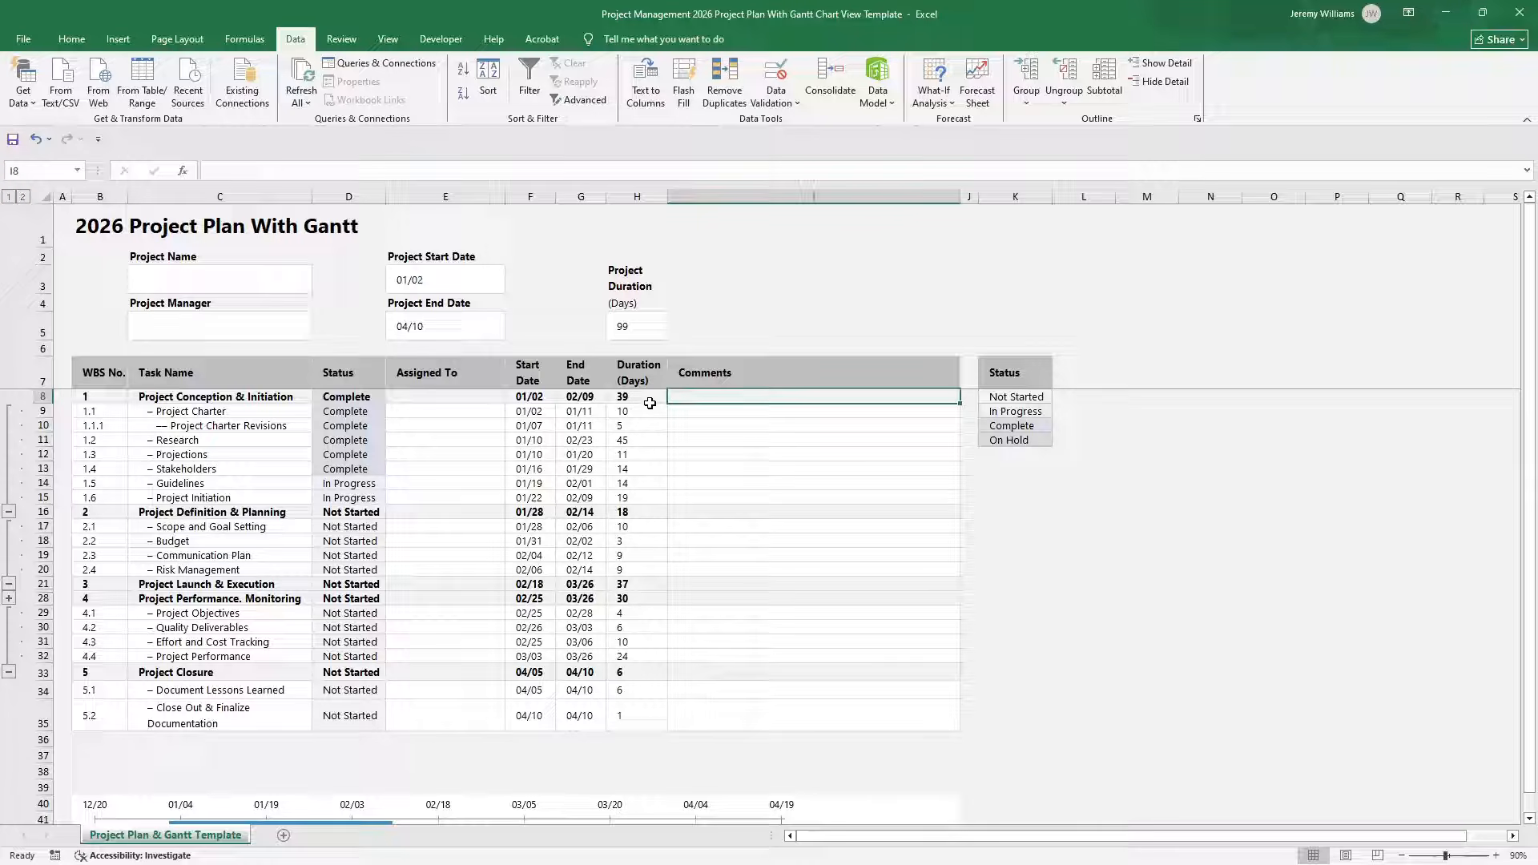
pyautogui.click(420, 415)
pyautogui.click(677, 414)
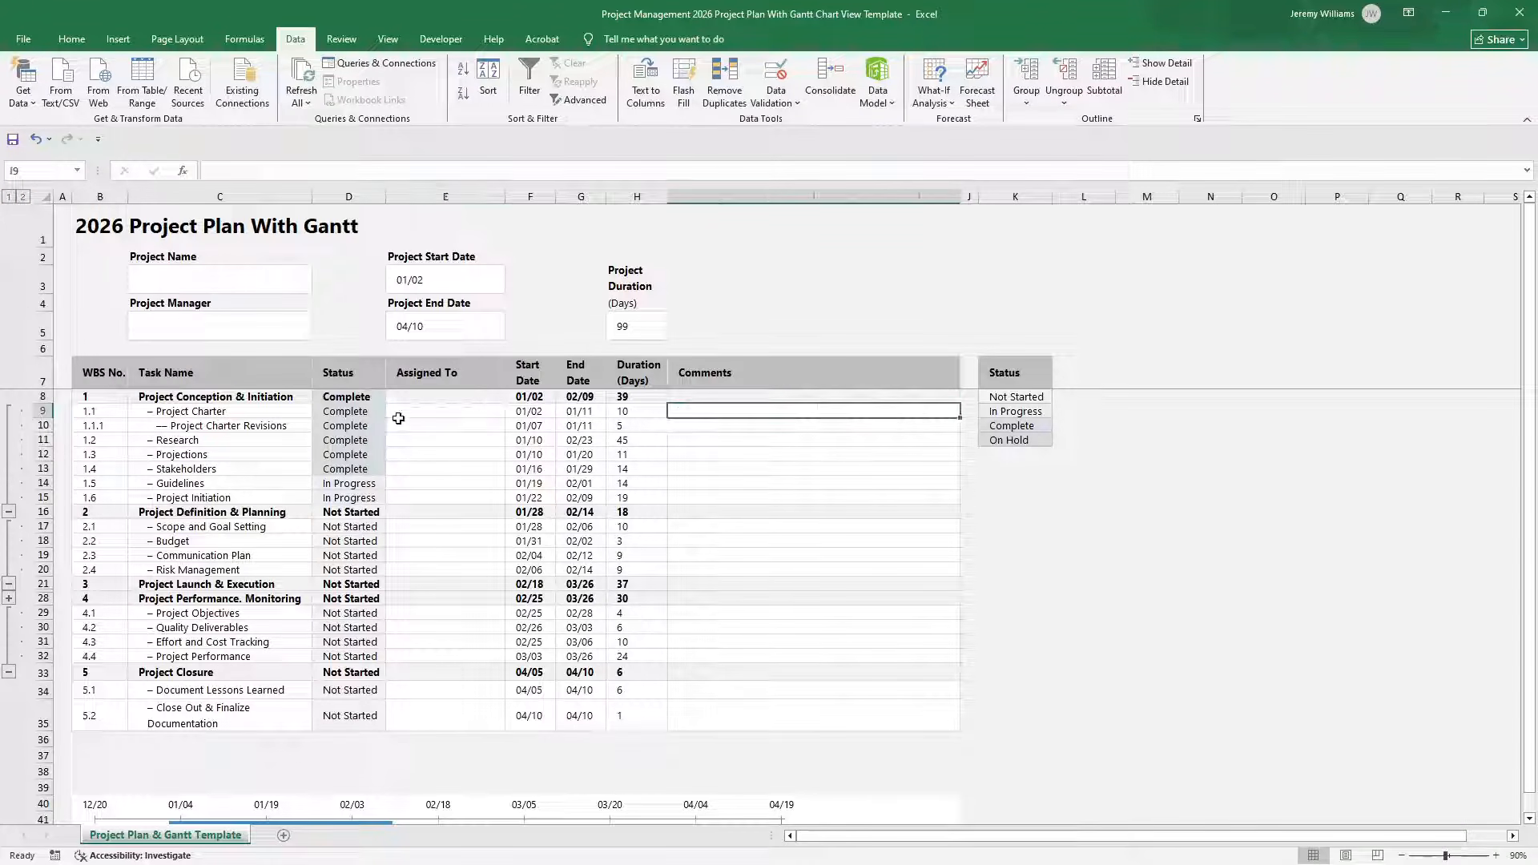
pyautogui.click(681, 426)
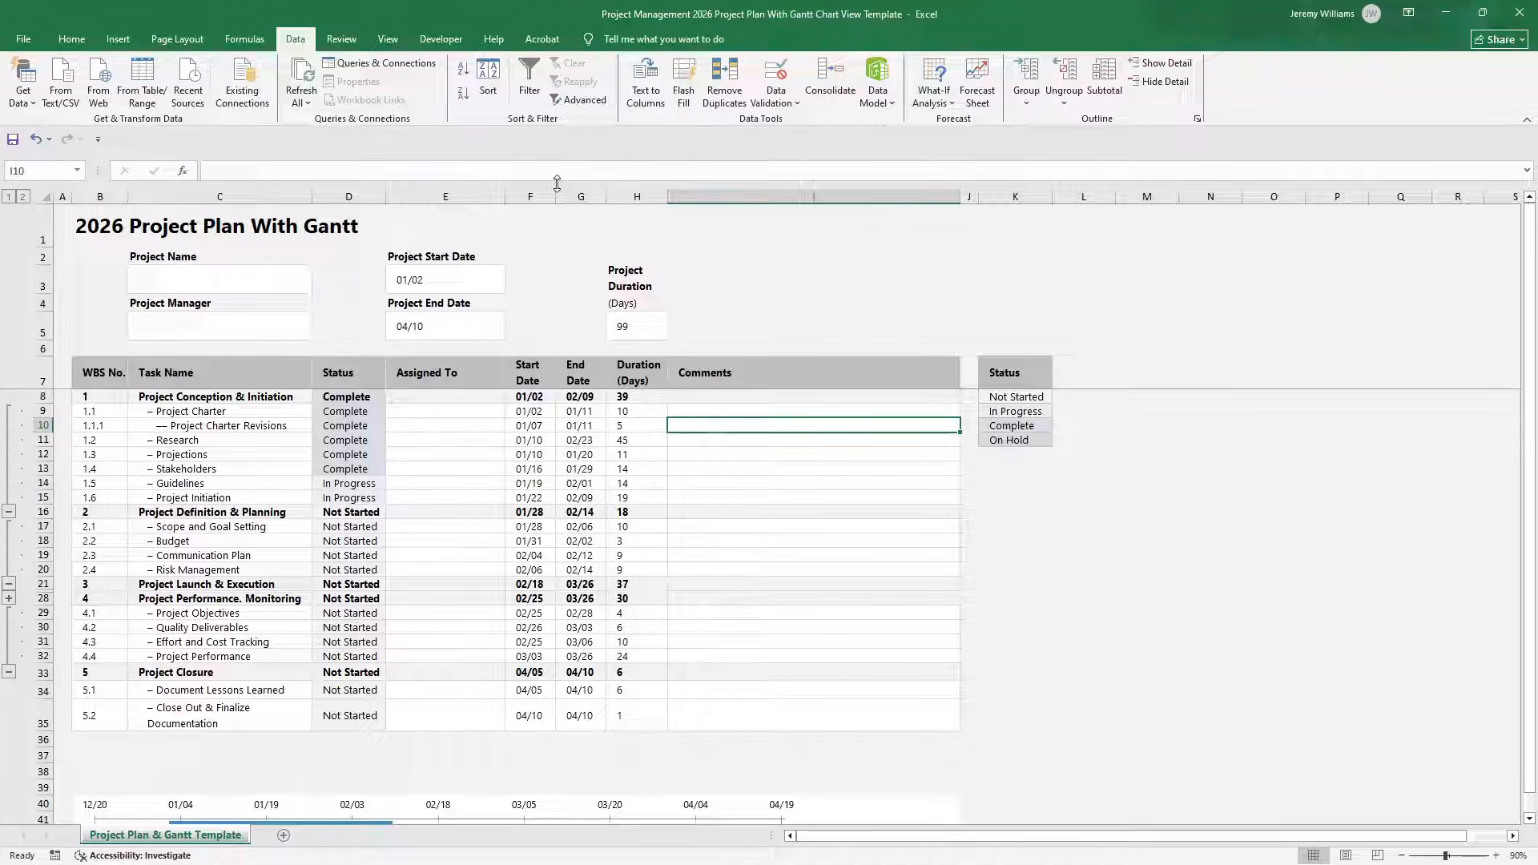
# Highlight the whole project plan area, clear the selection, and view the Gantt chart beneath the task table.
pyautogui.click(1065, 526)
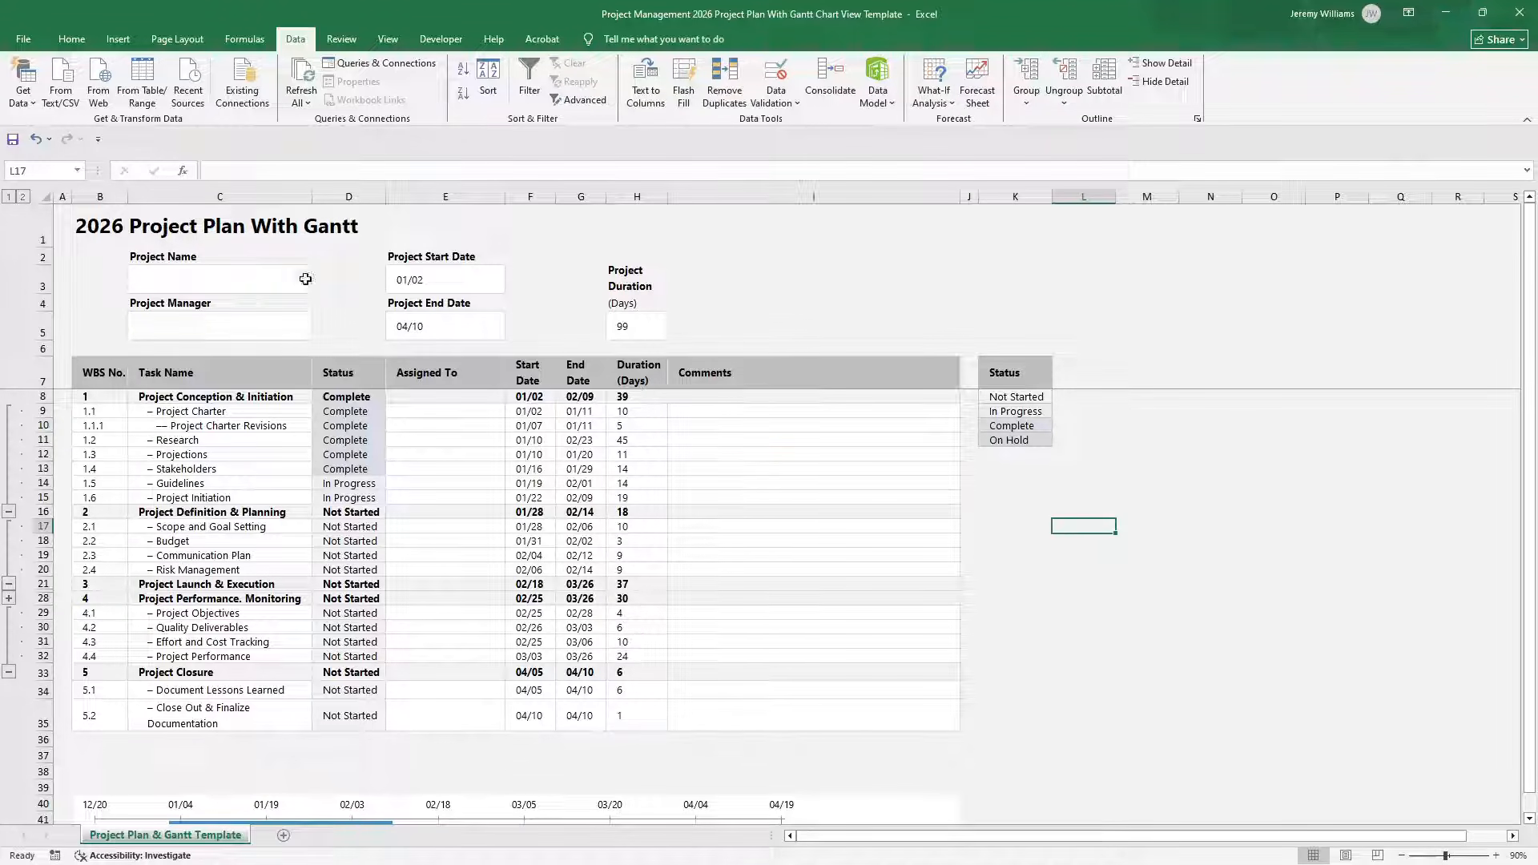
pyautogui.moveTo(71, 221); pyautogui.dragTo(1029, 719)
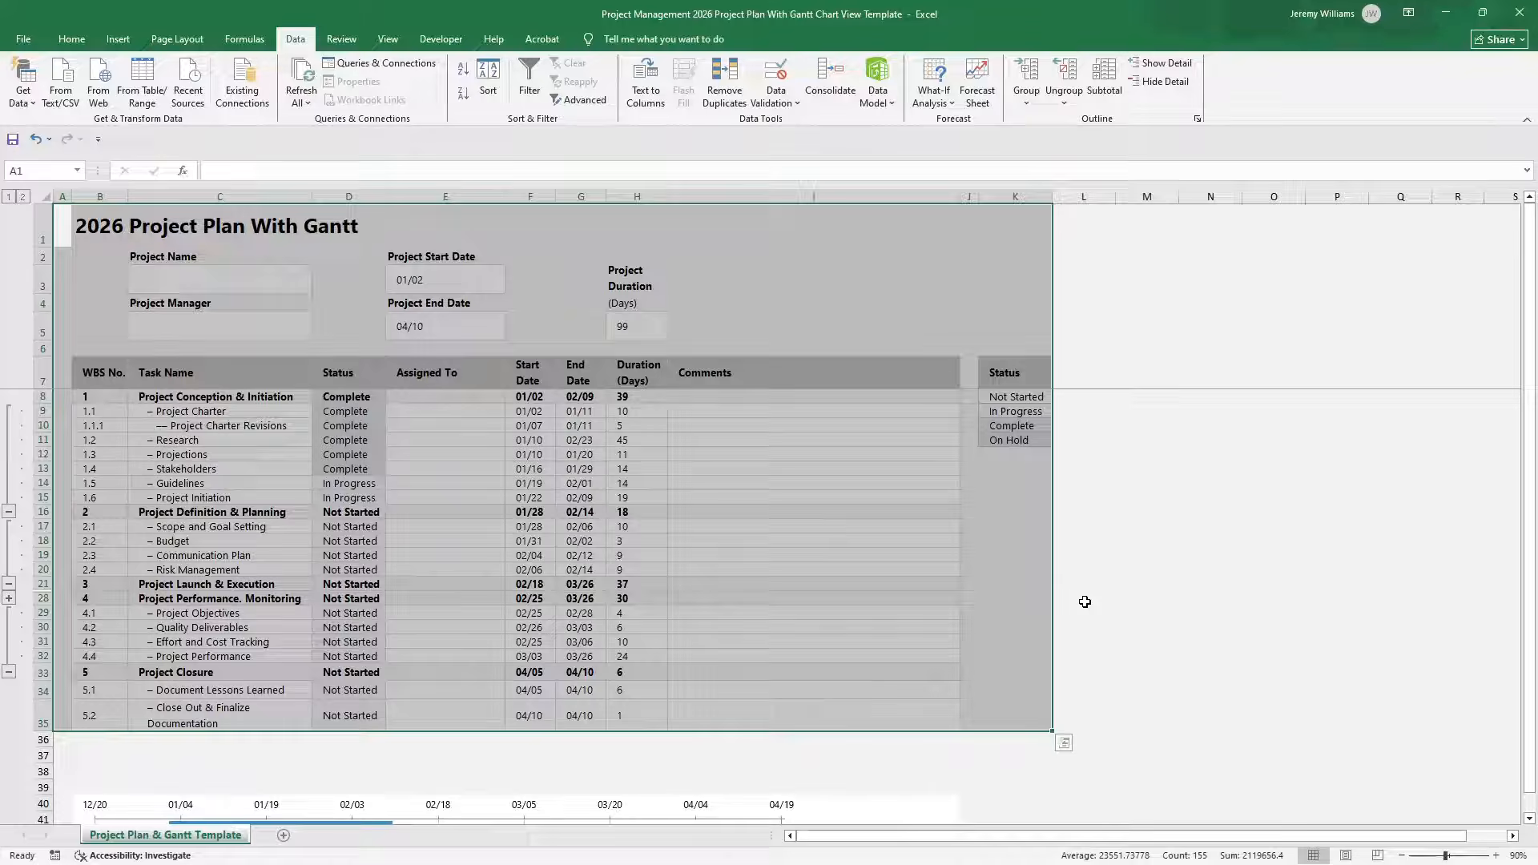
pyautogui.scroll(-2, 1148, 613)
pyautogui.click(1147, 613)
pyautogui.scroll(-5, 551, 442)
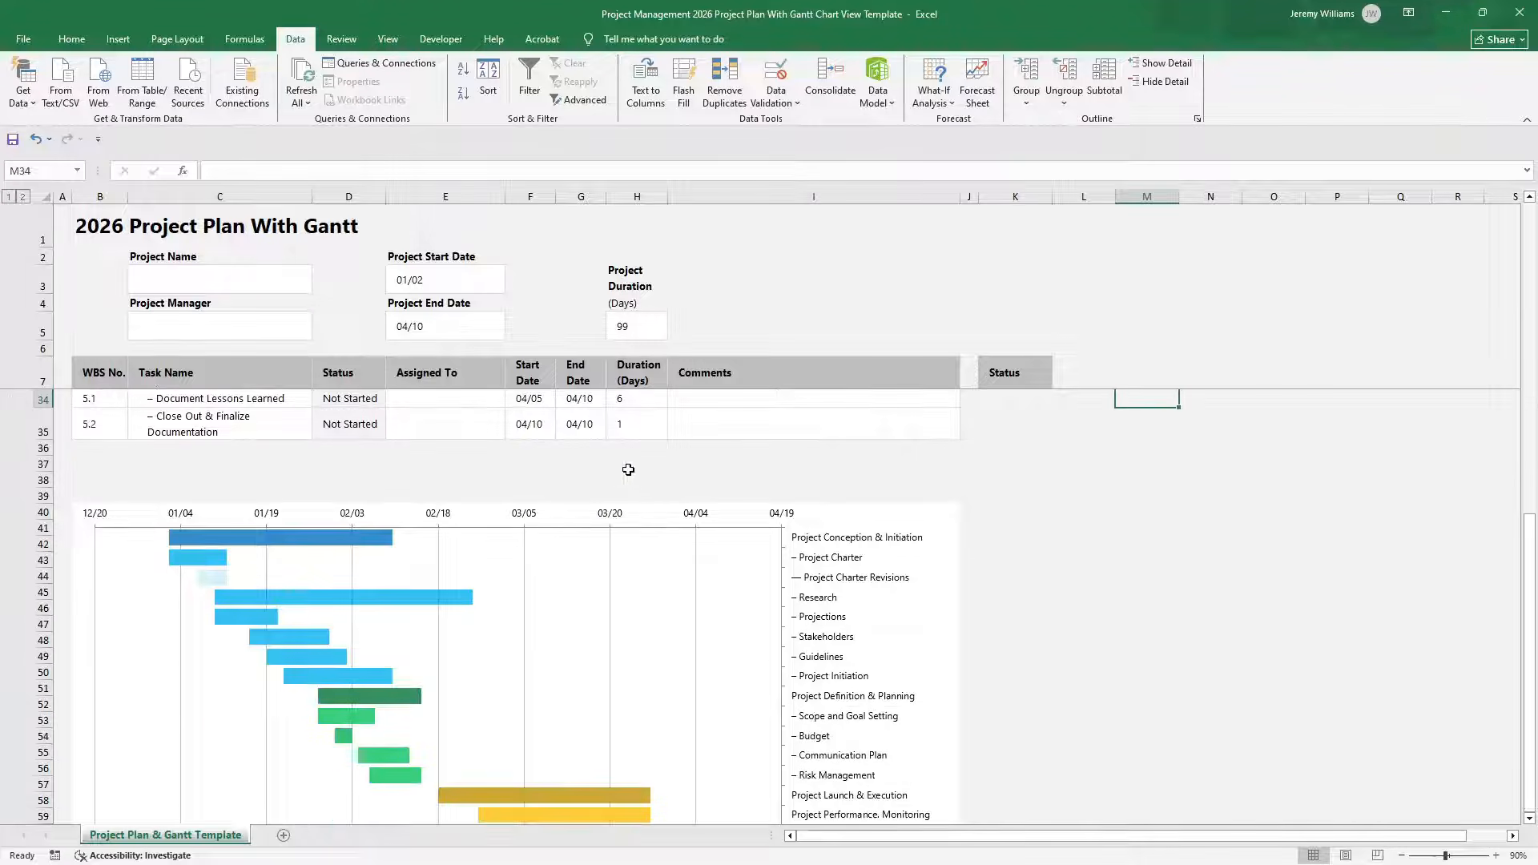
pyautogui.scroll(-3, 958, 497)
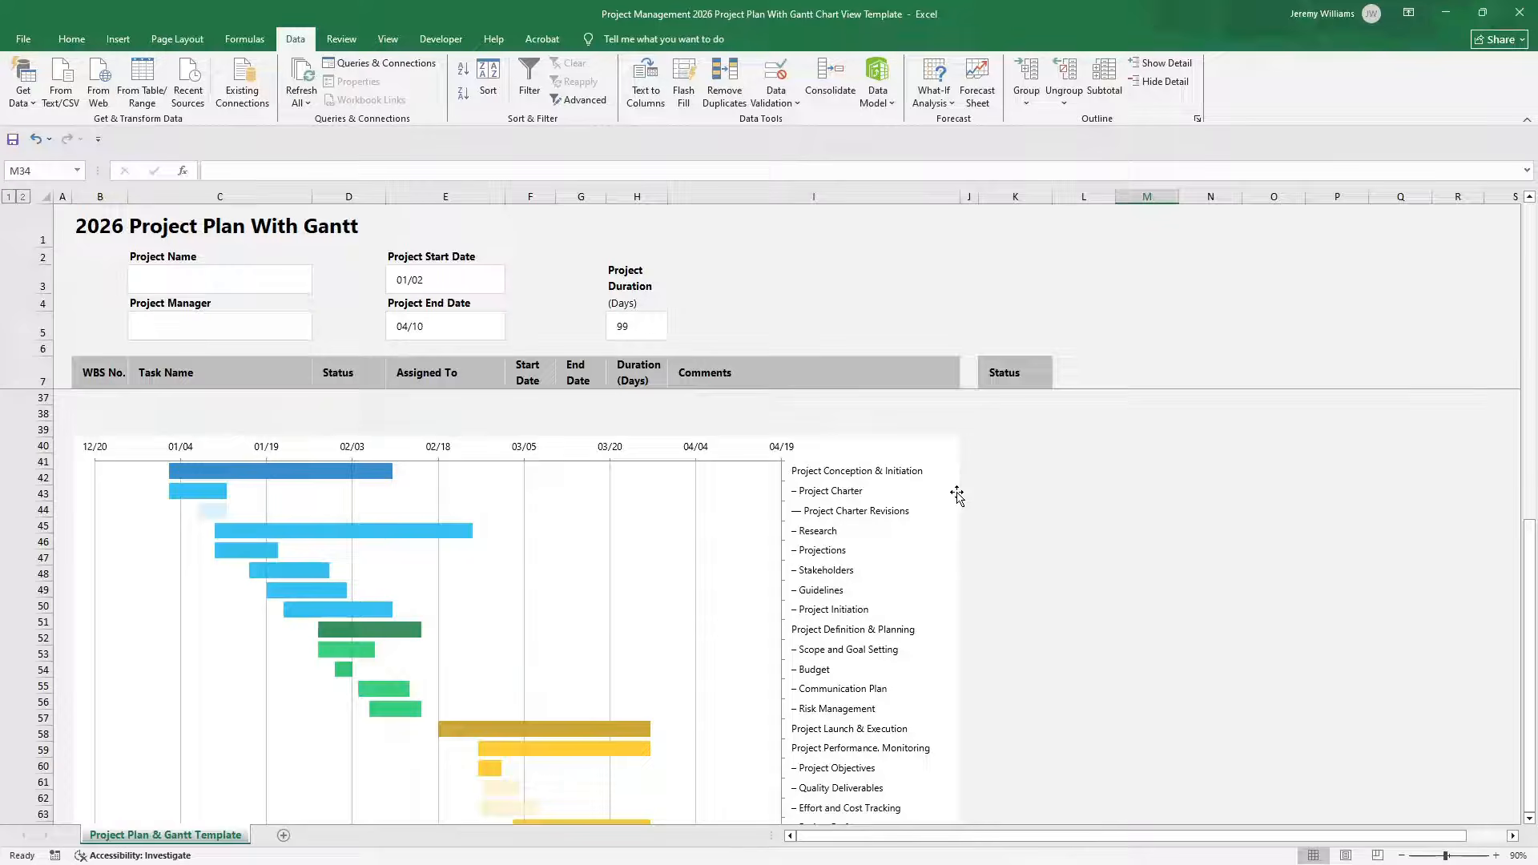
pyautogui.scroll(1, 957, 495)
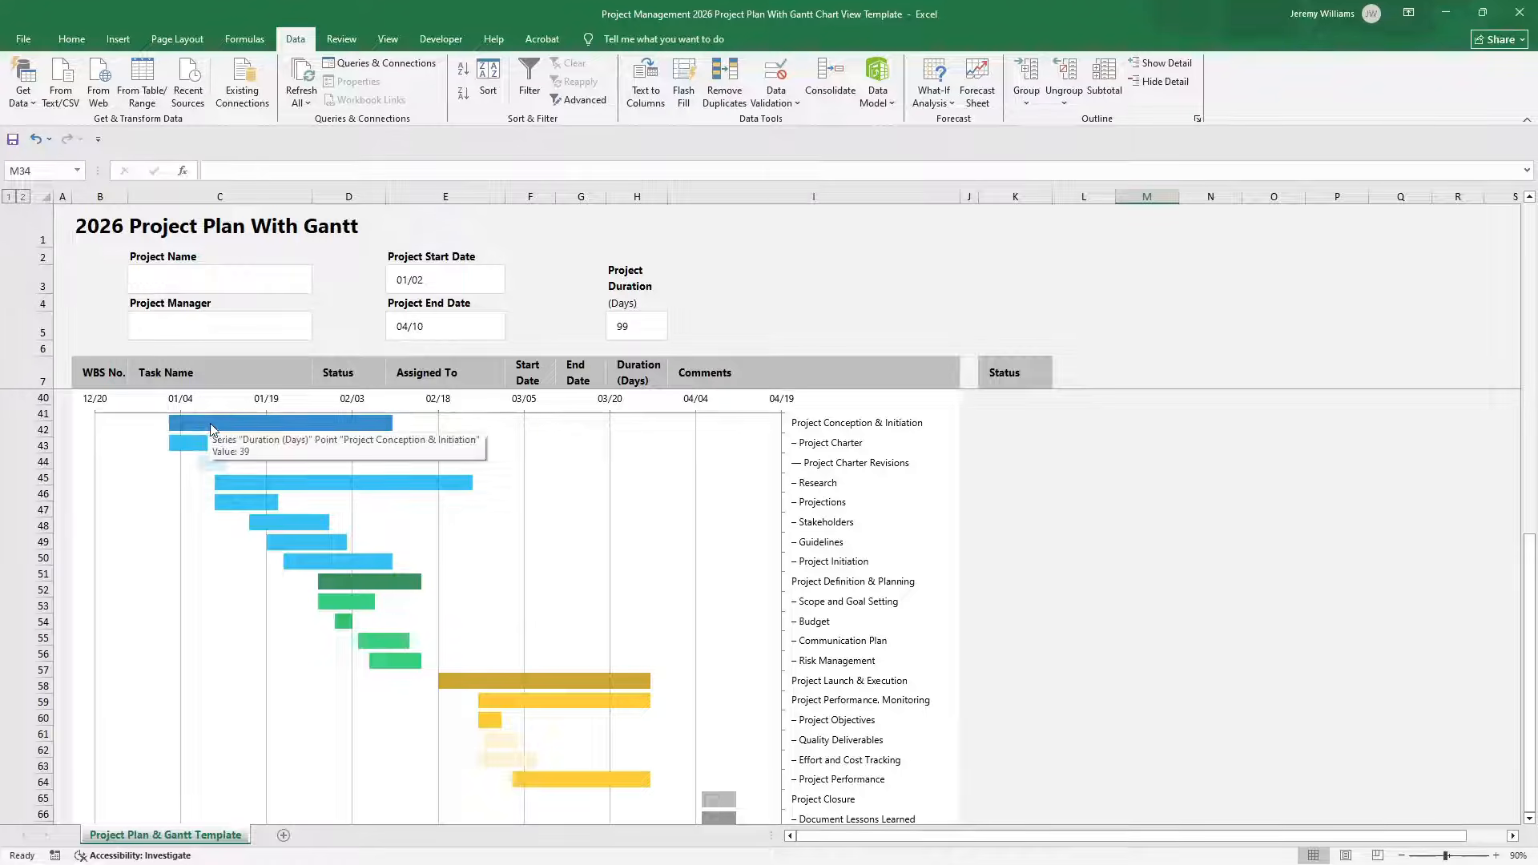
# Examine the Gantt chart's duration bars, task name axis and date axis.
pyautogui.click(200, 445)
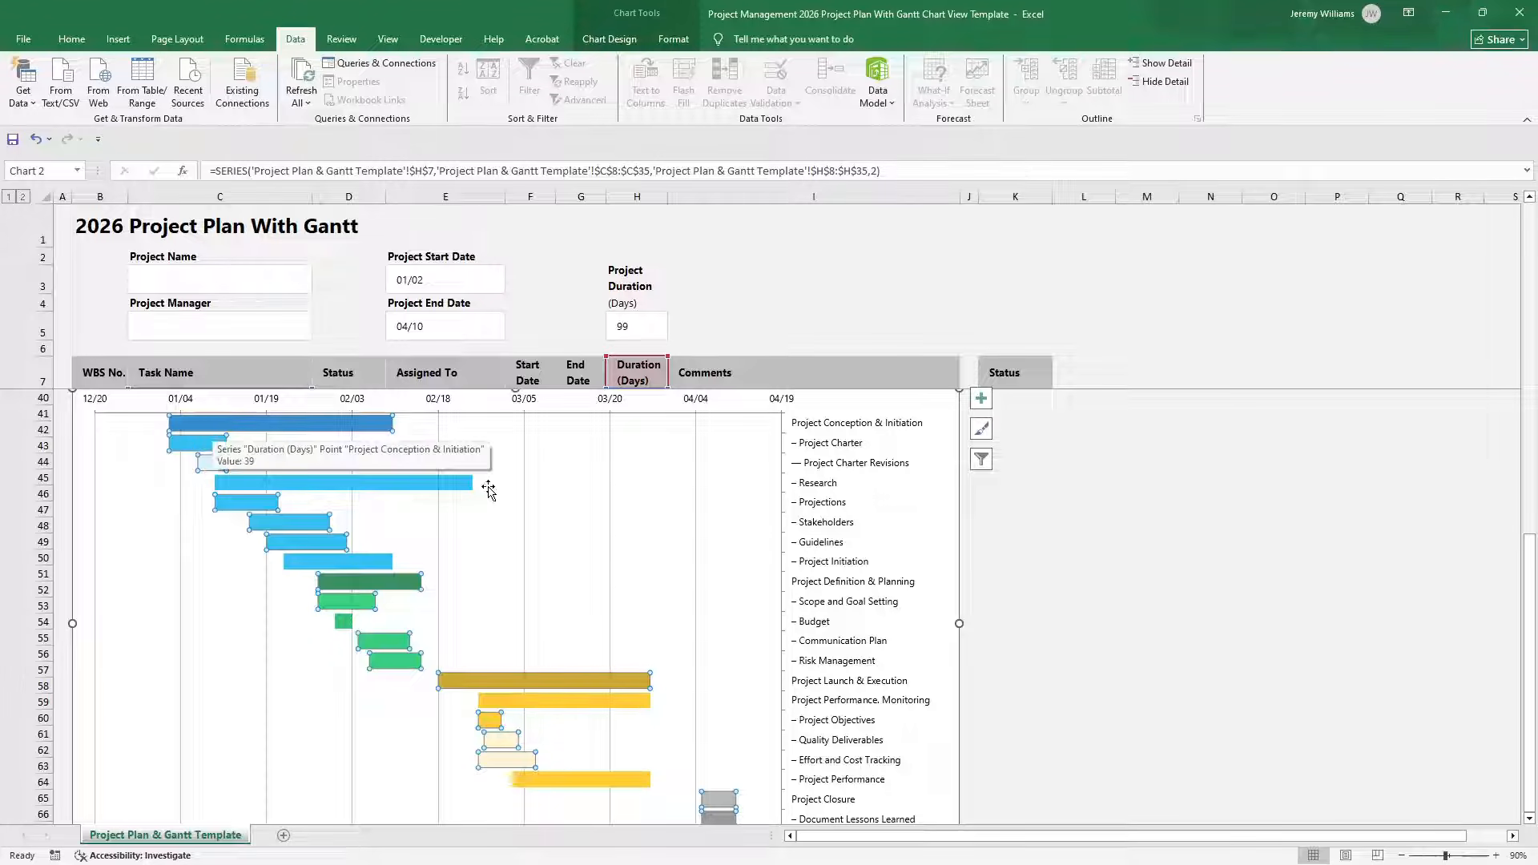
pyautogui.click(1129, 542)
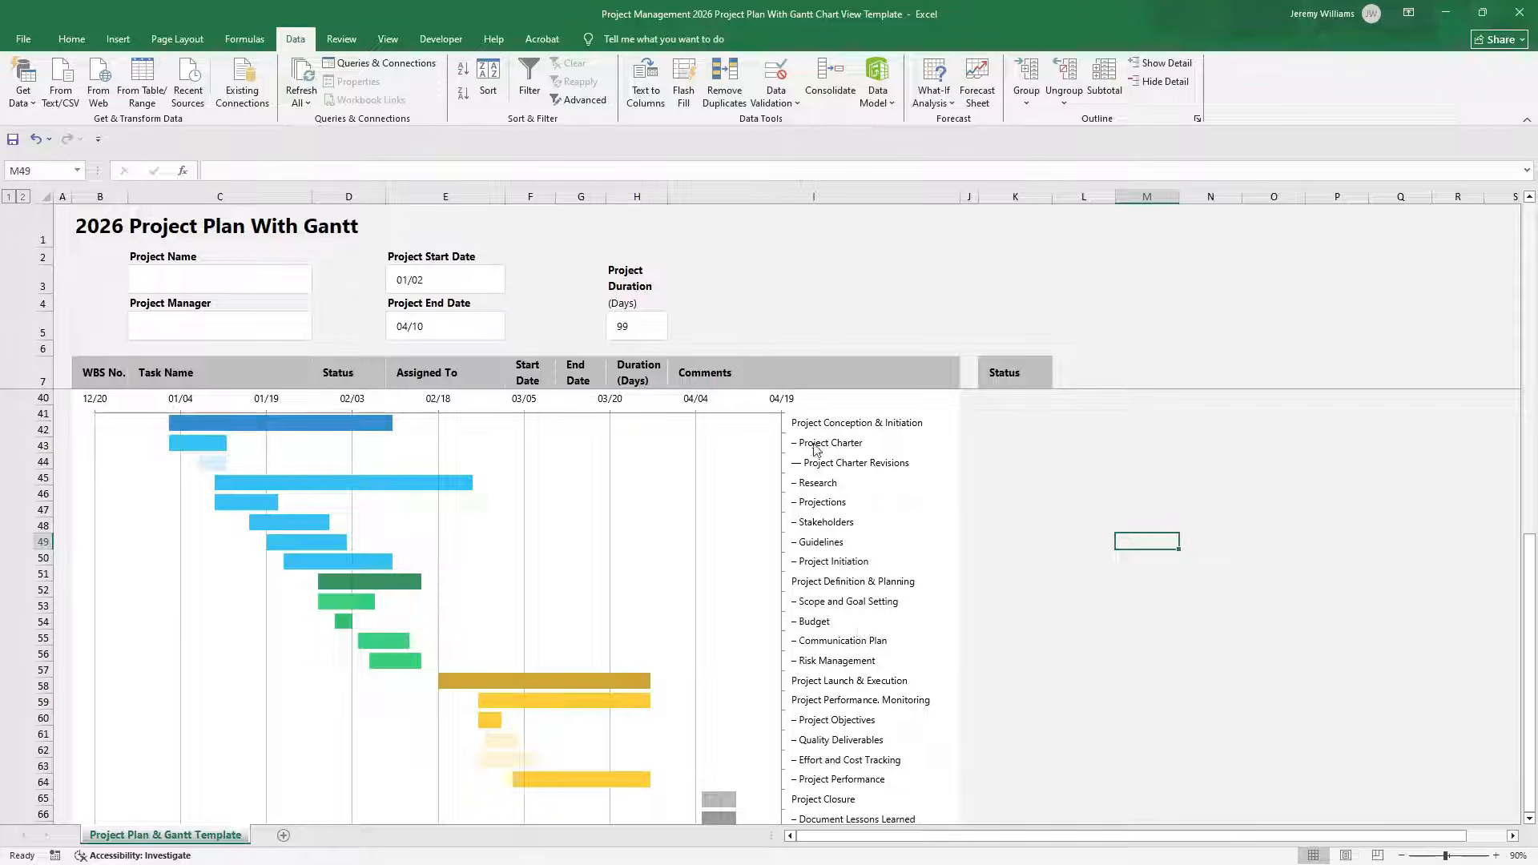
pyautogui.click(825, 422)
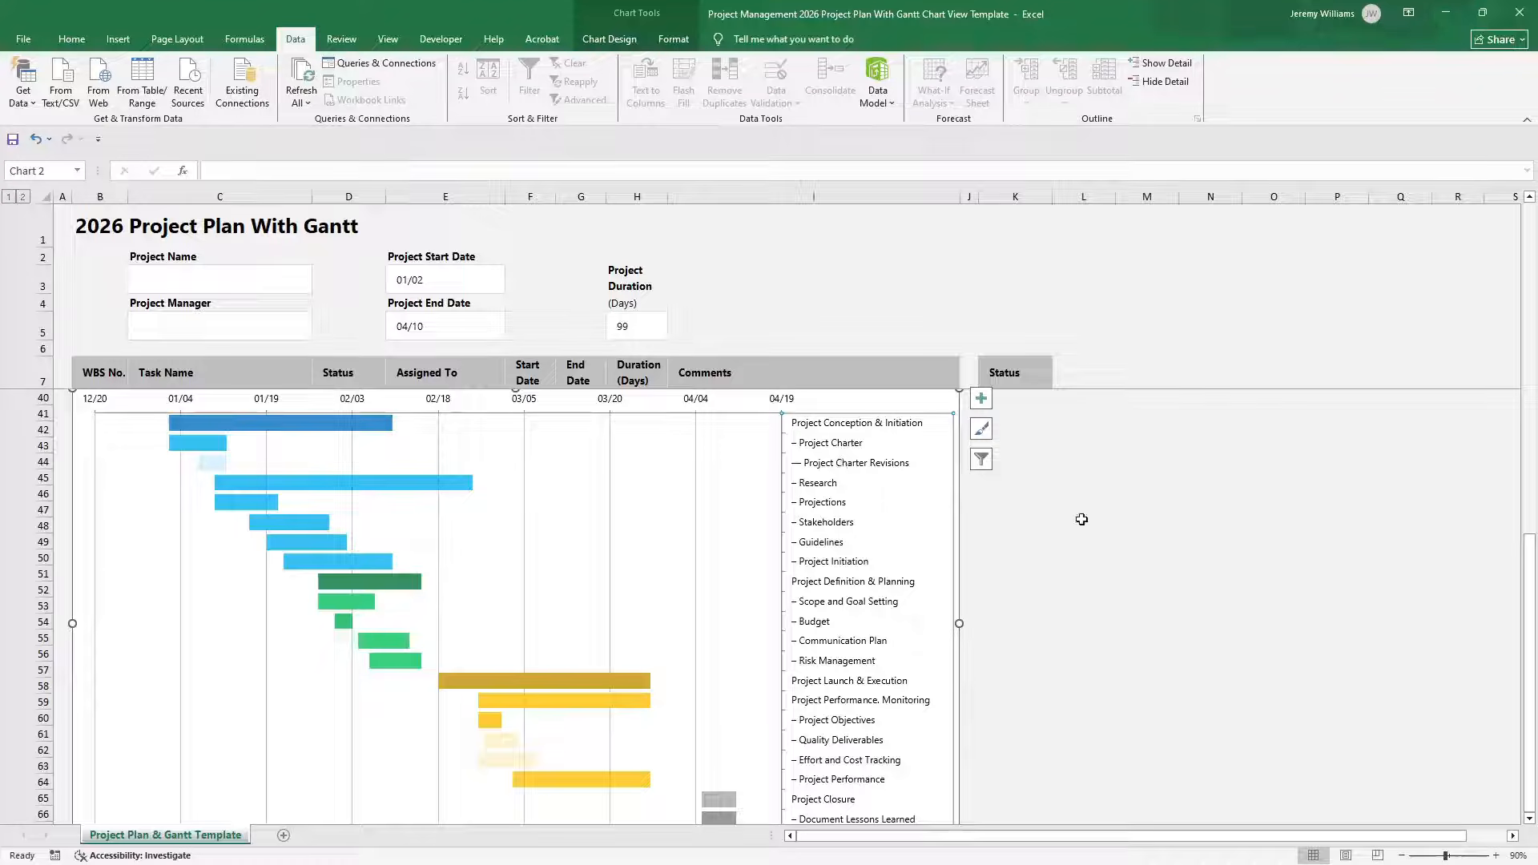
pyautogui.scroll(1, 1081, 519)
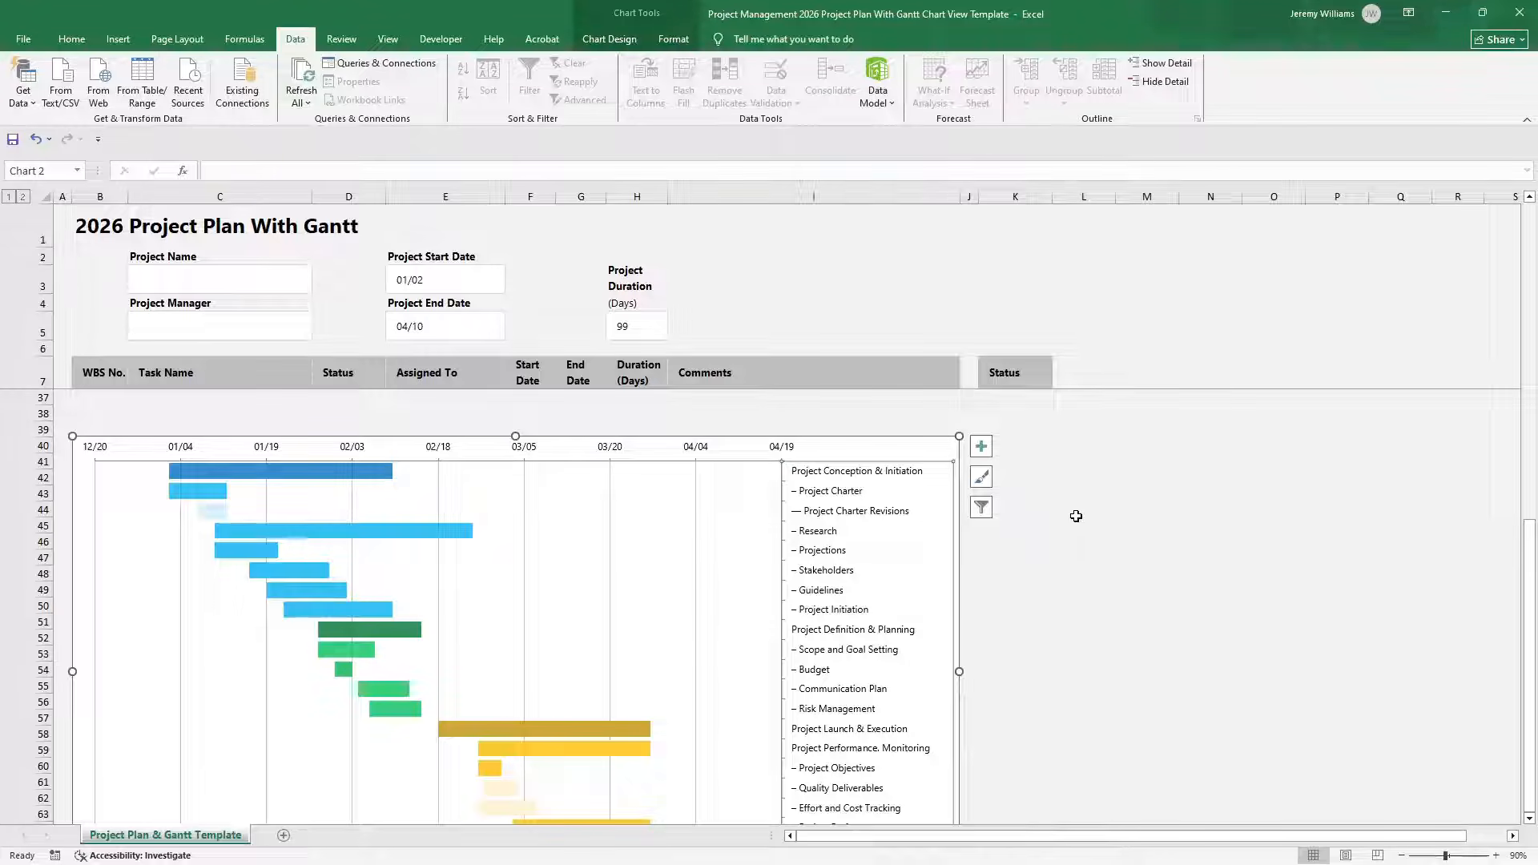
pyautogui.click(108, 450)
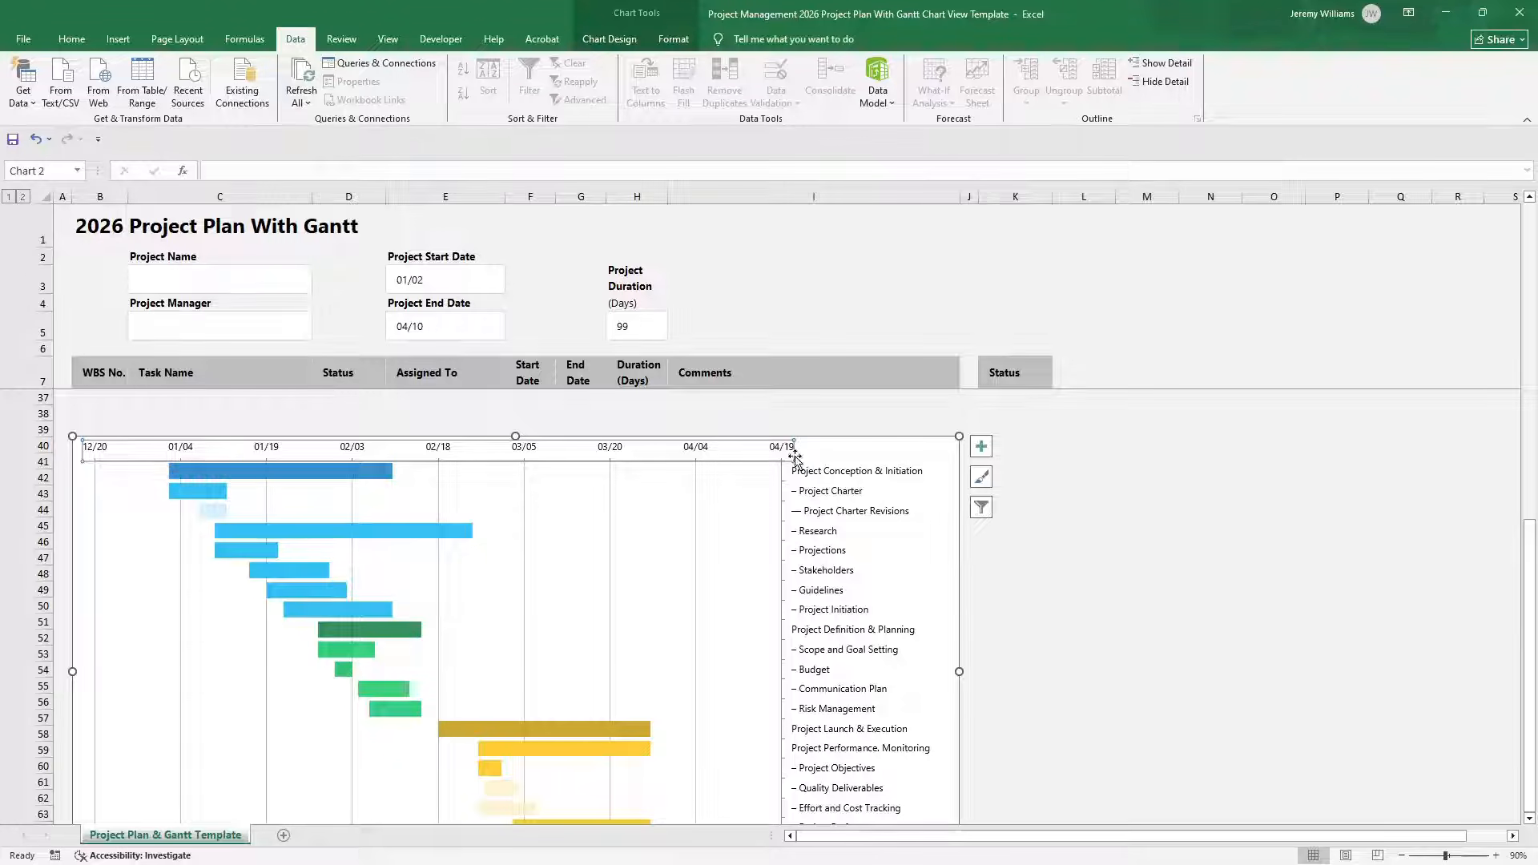
pyautogui.click(1208, 618)
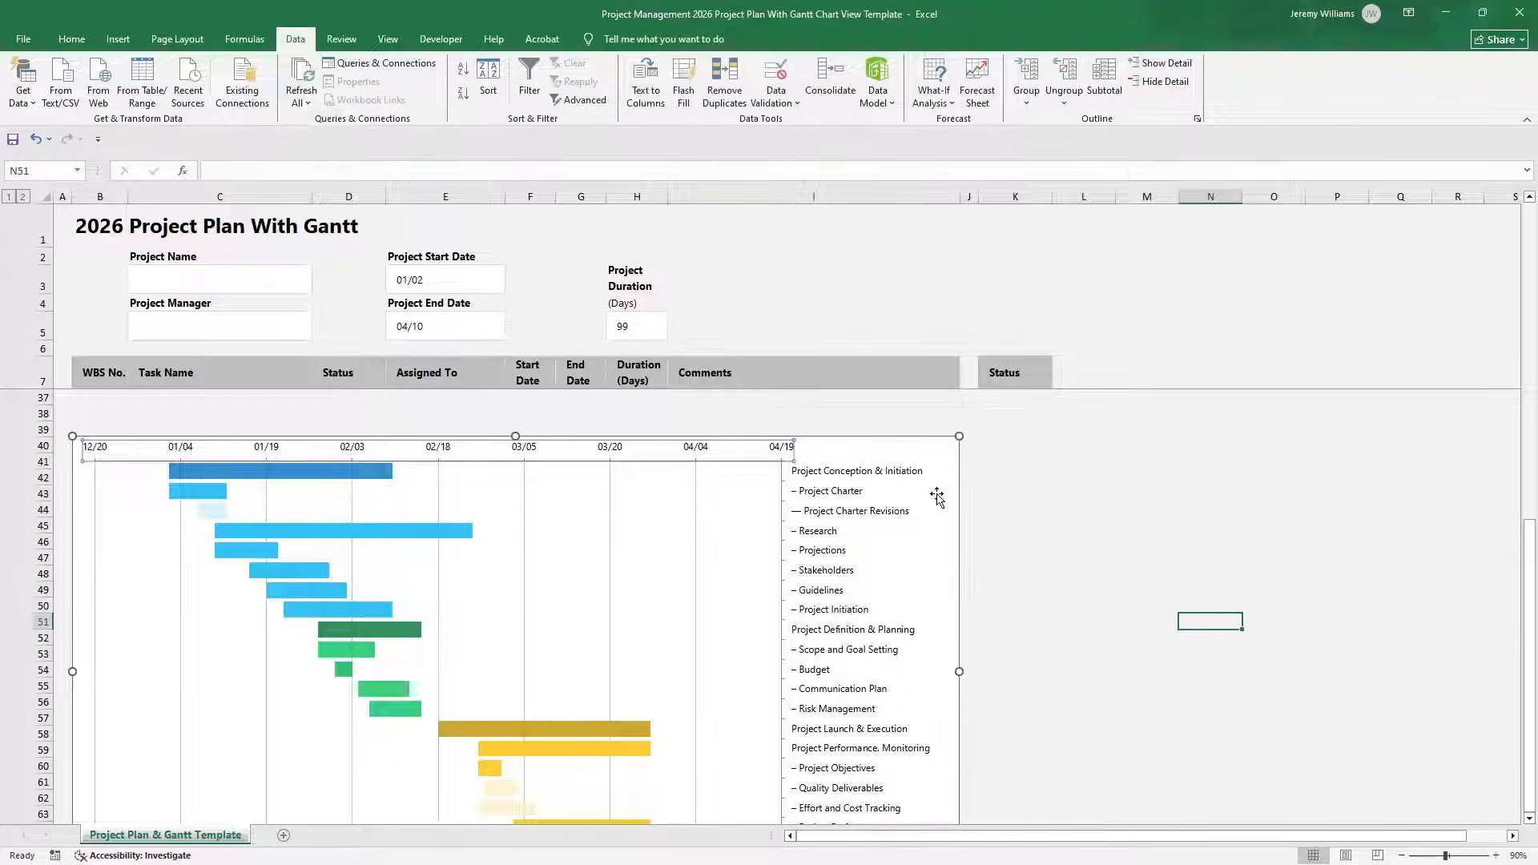